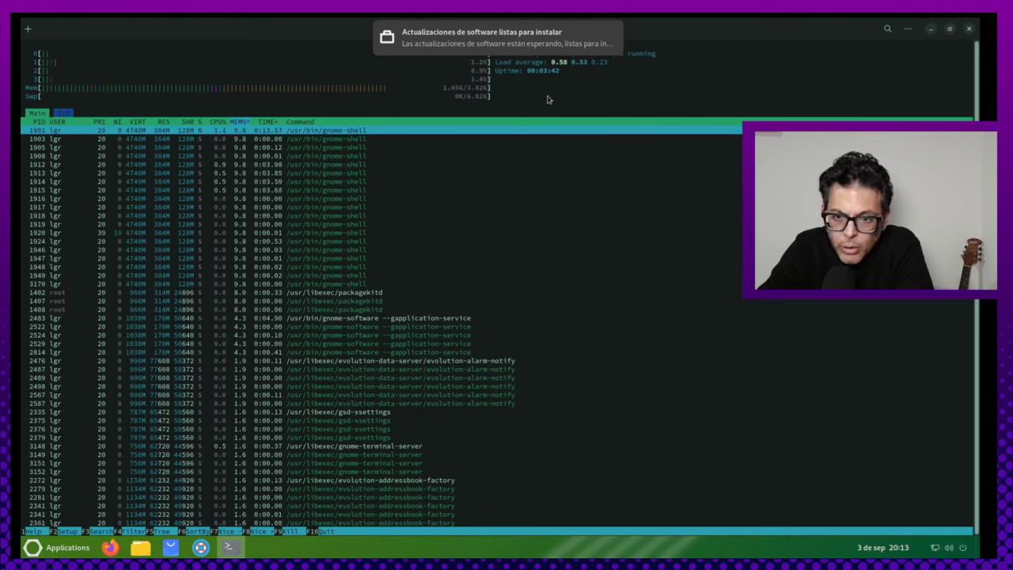
# Dismiss the pending software updates notification and close the terminal window running the process monitor
pyautogui.moveTo(566, 52)
pyautogui.click(613, 35)
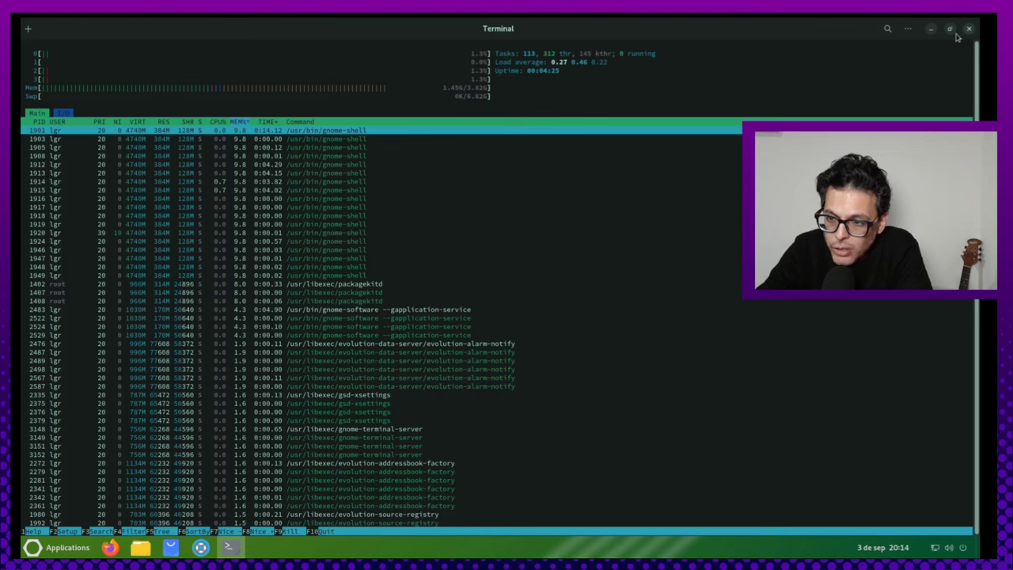
pyautogui.click(970, 30)
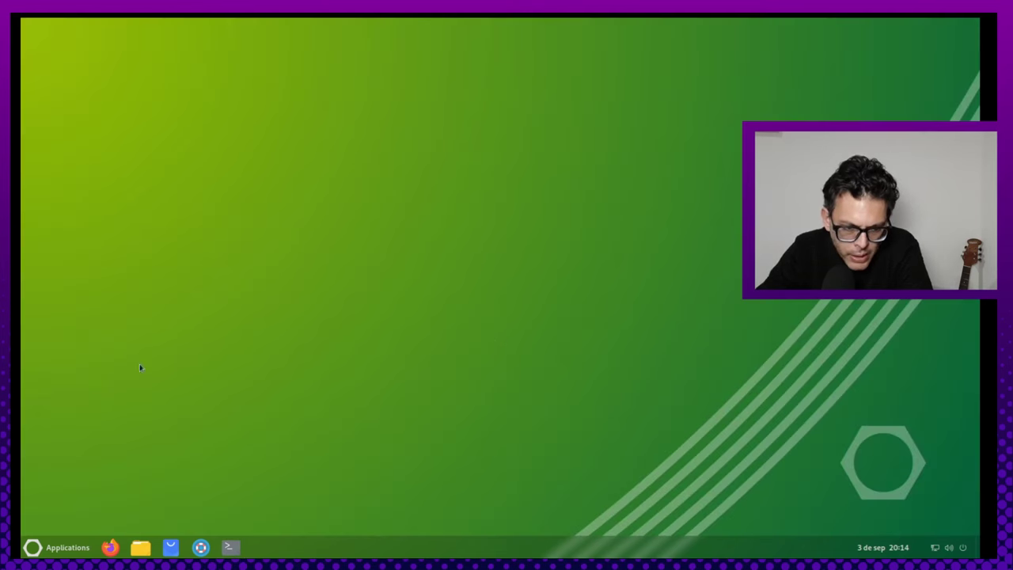
# Launch Software from the Herramientas del sistema applications category and open its list of software repositories
pyautogui.click(35, 547)
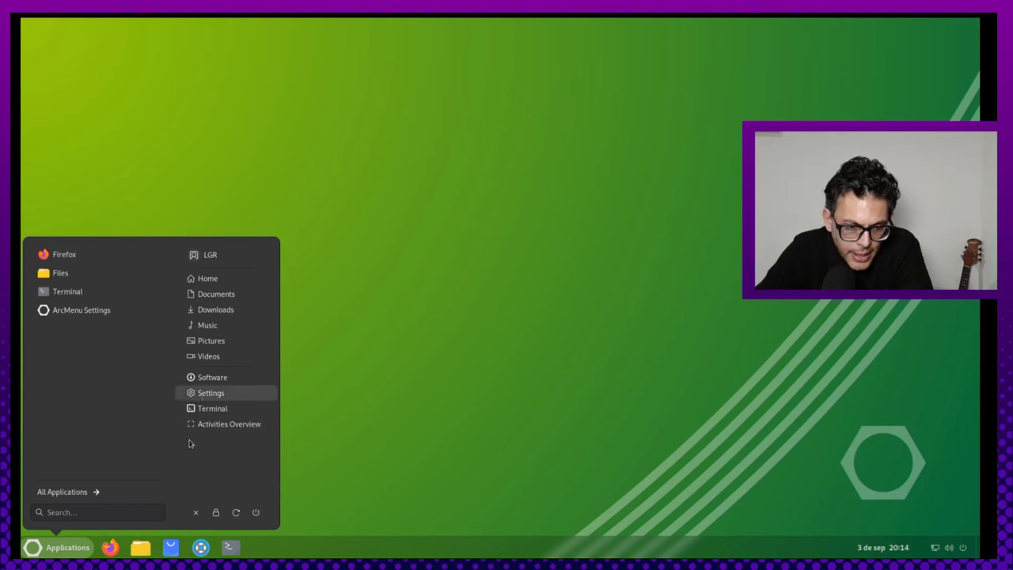
pyautogui.click(94, 491)
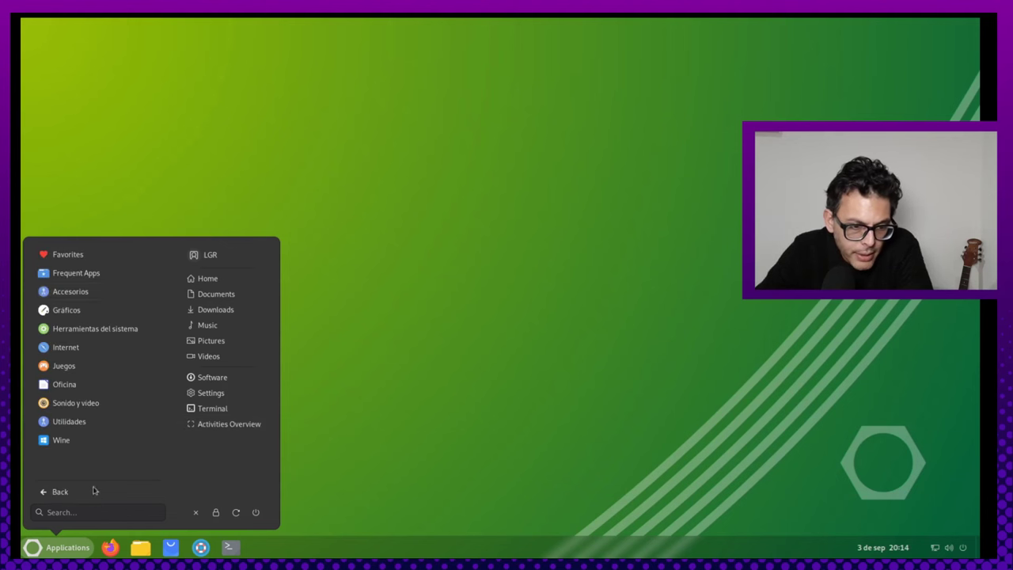
pyautogui.click(106, 328)
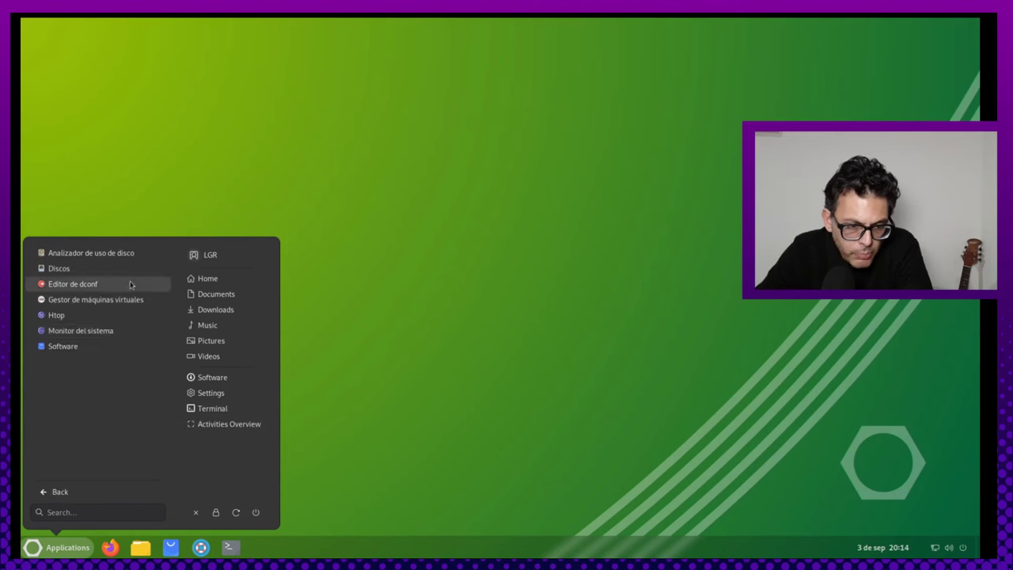
pyautogui.click(93, 348)
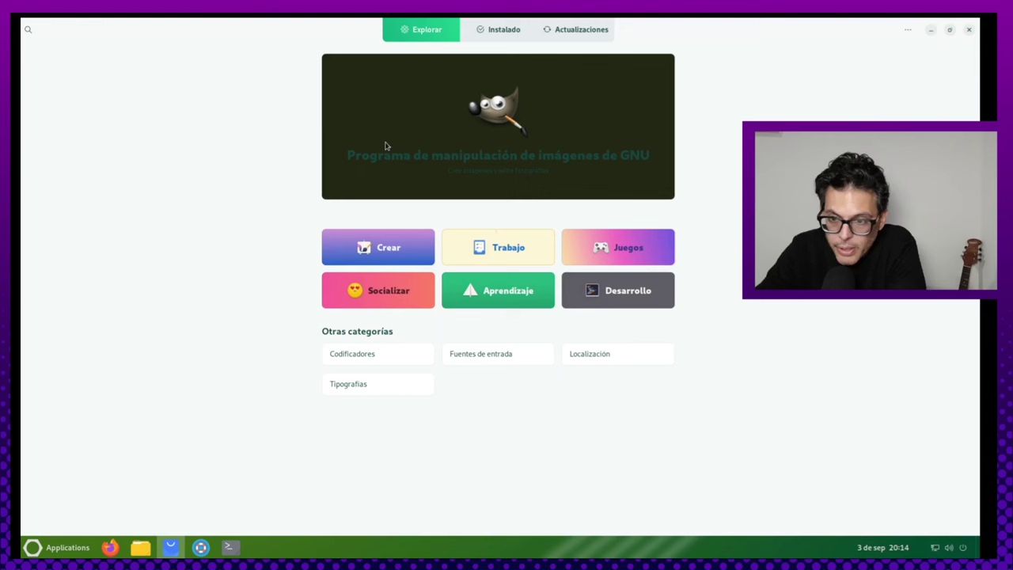
pyautogui.click(908, 29)
pyautogui.click(908, 60)
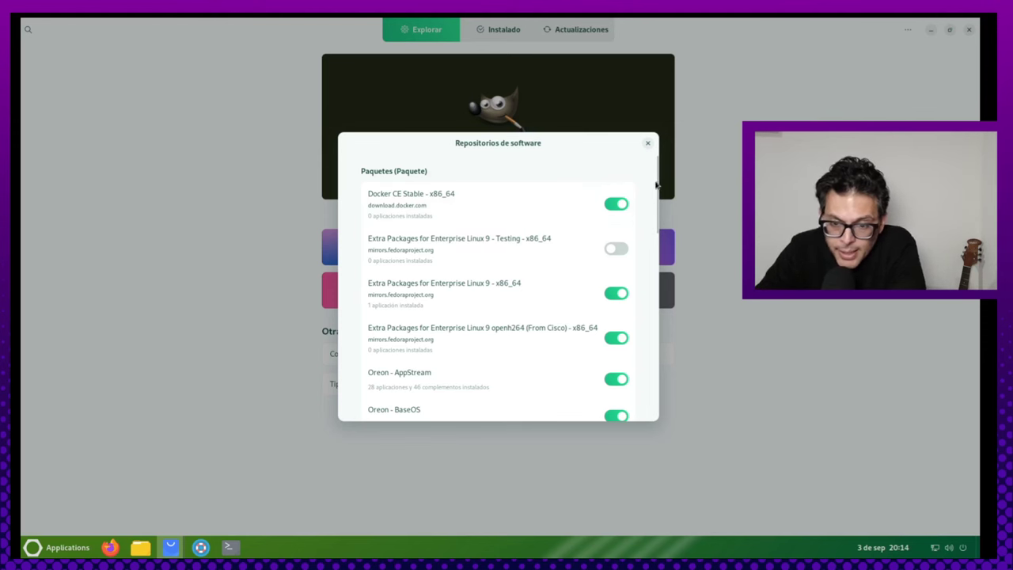
# Enable the Extra Packages for Enterprise Linux 9 - Testing - x86_64 repository, authenticating with the account password
pyautogui.moveTo(654, 184); pyautogui.dragTo(655, 188)
pyautogui.scroll(1, 654, 188)
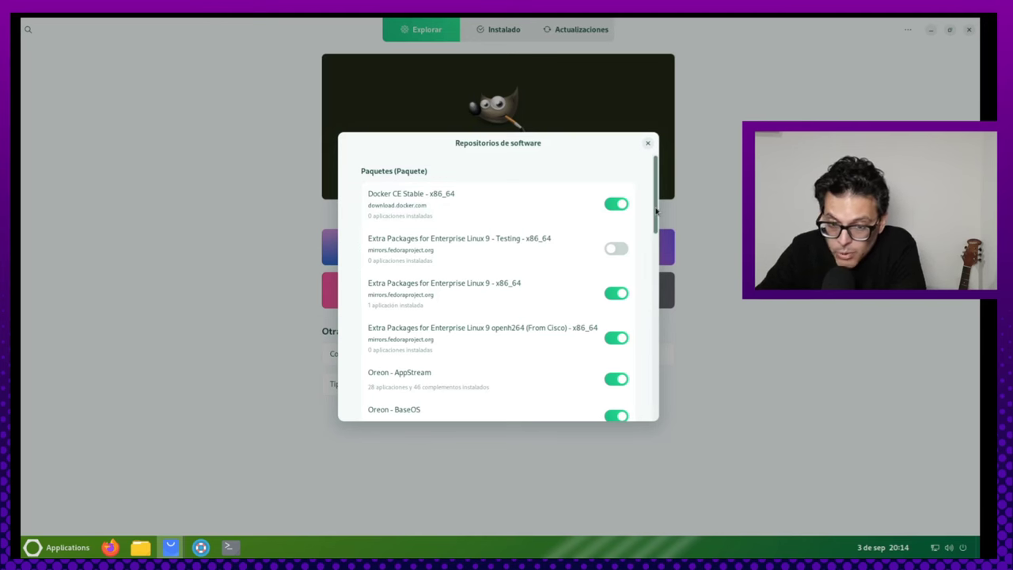
pyautogui.moveTo(656, 210); pyautogui.dragTo(657, 218)
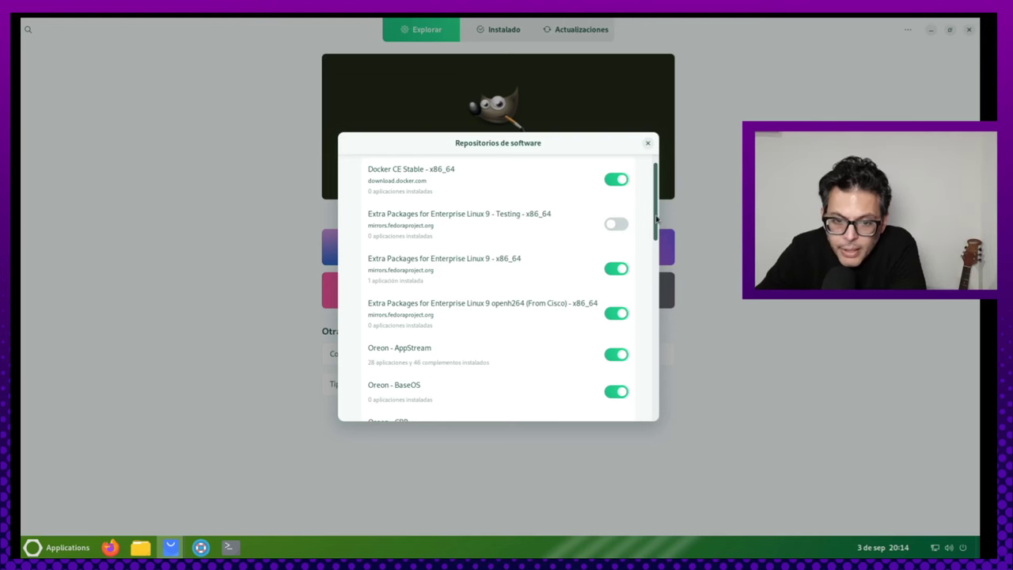
pyautogui.moveTo(657, 217); pyautogui.dragTo(656, 222)
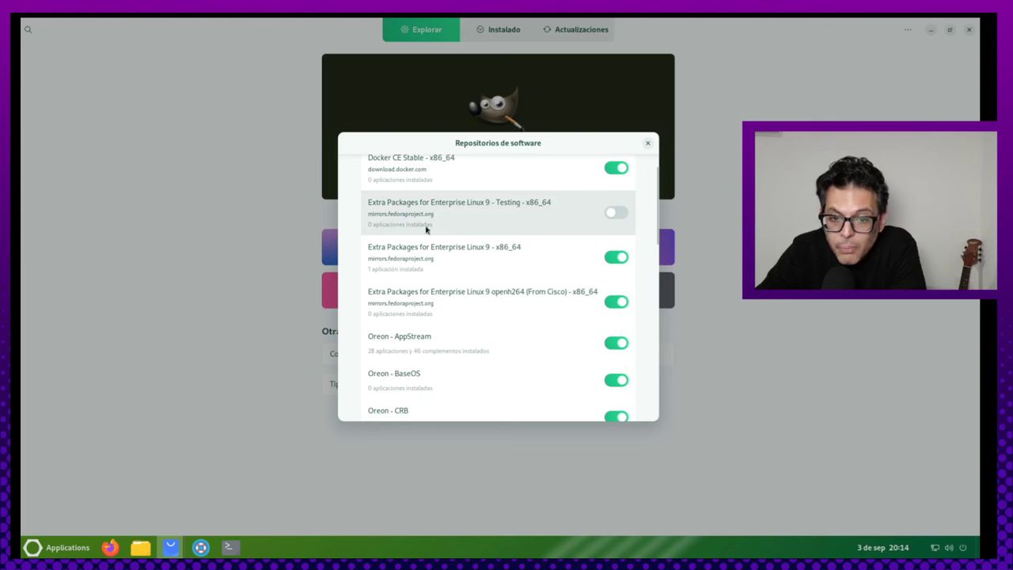
pyautogui.click(616, 213)
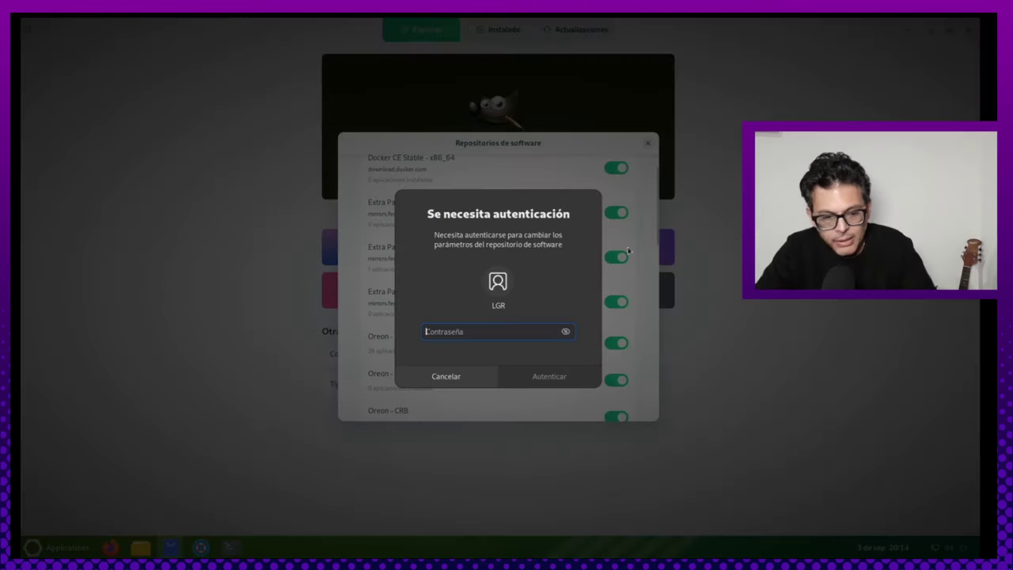
pyautogui.write('****')
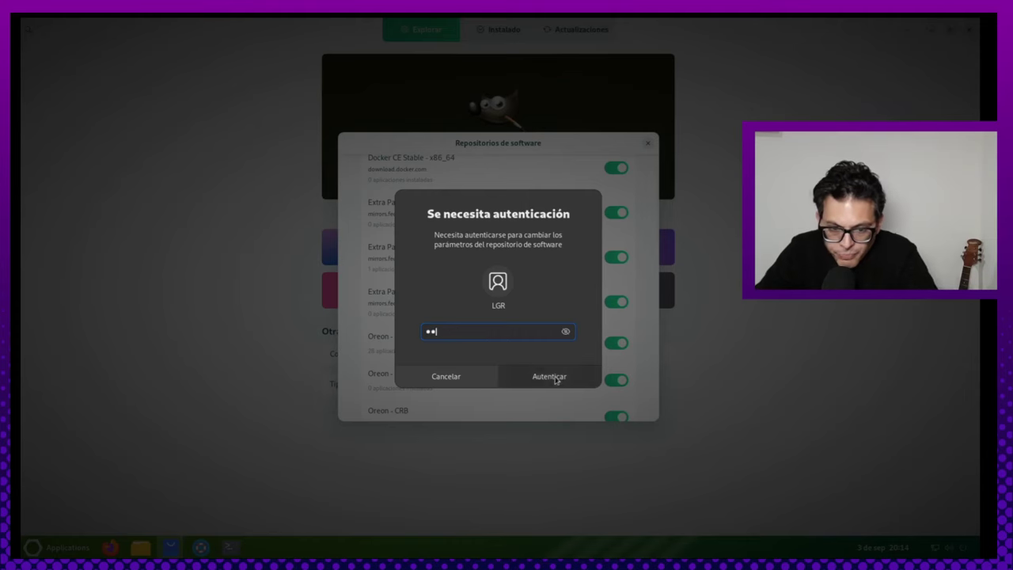
pyautogui.click(556, 378)
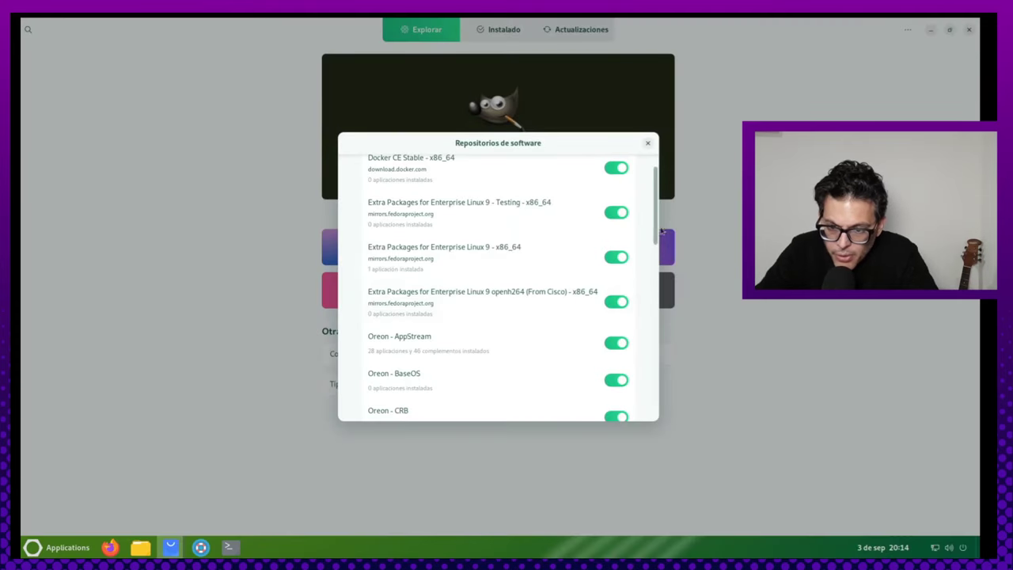
# Enable the Oreon - HighAvailability and Oreon - Plus package repositories
pyautogui.moveTo(656, 208); pyautogui.dragTo(664, 246)
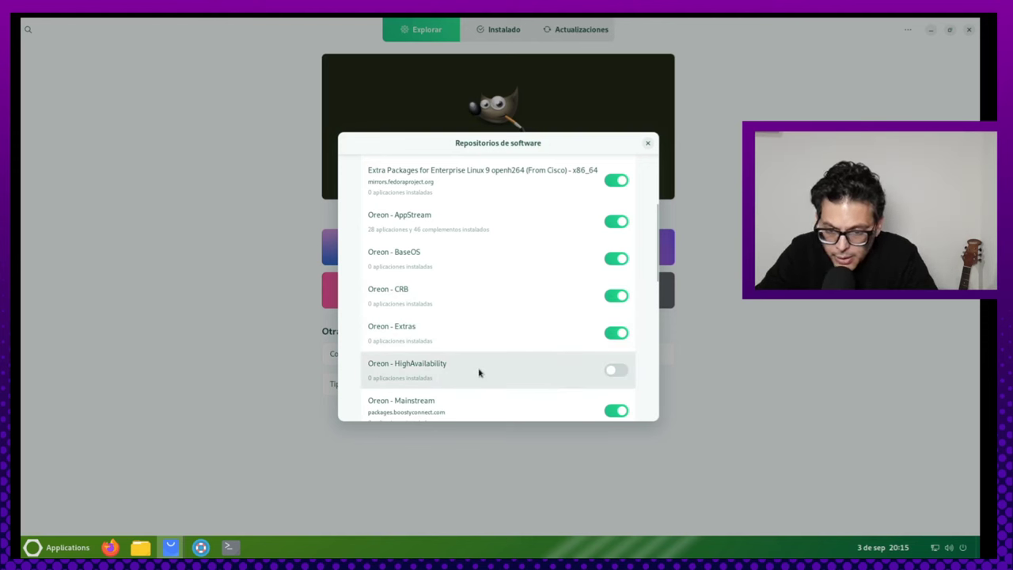
pyautogui.scroll(-1, 641, 350)
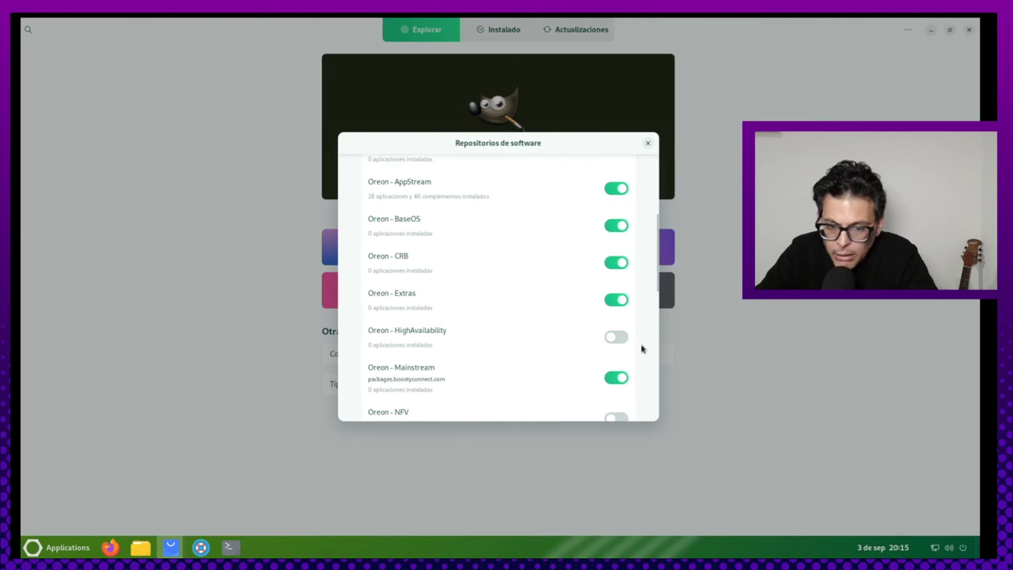
pyautogui.click(611, 342)
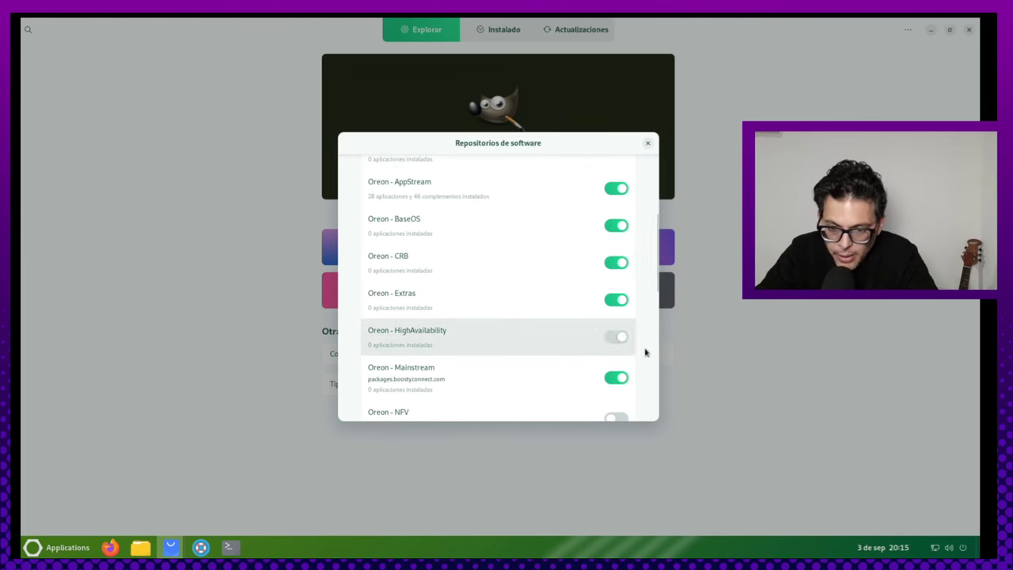
pyautogui.scroll(-3, 643, 345)
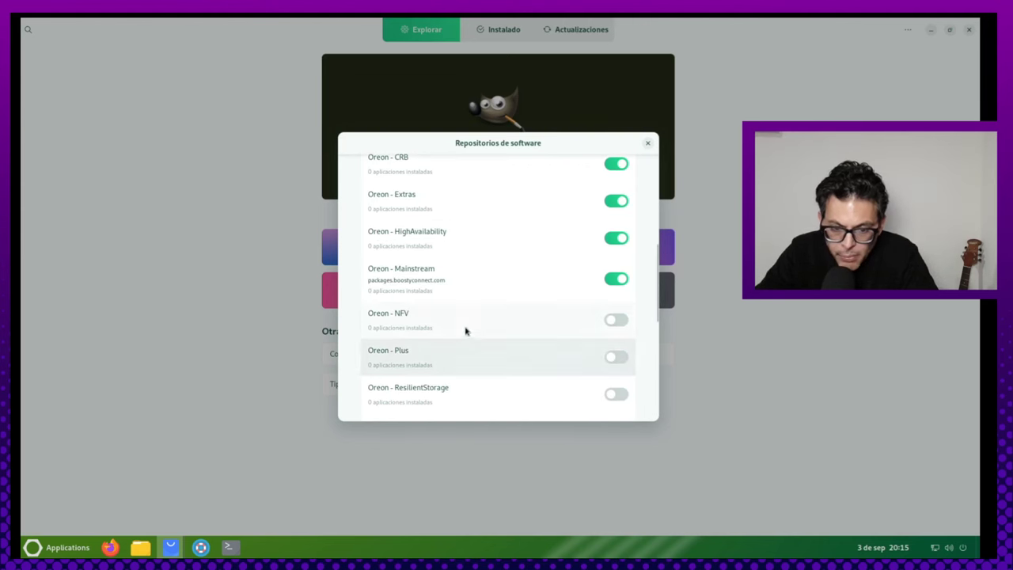
pyautogui.click(616, 358)
pyautogui.scroll(-3, 644, 349)
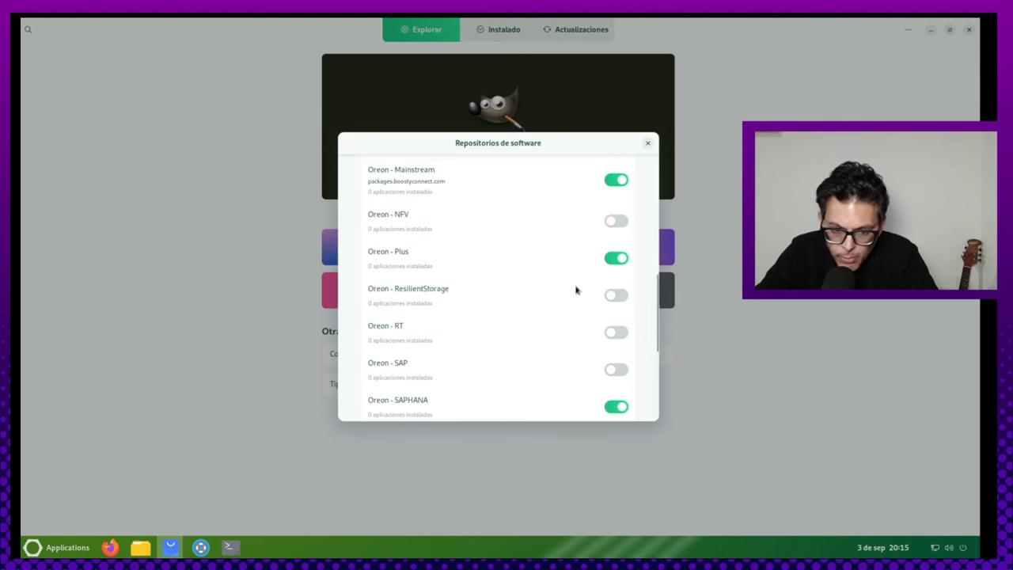
# Try to enable the Linux Vendor Firmware Service repository, and close the repository list and the software store
pyautogui.scroll(-3, 636, 337)
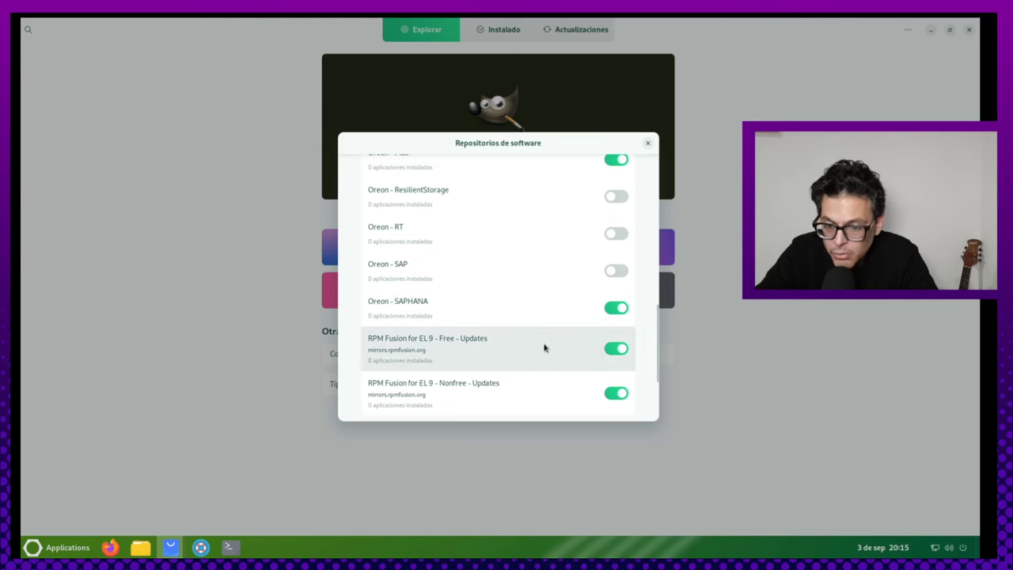
pyautogui.scroll(-3, 650, 344)
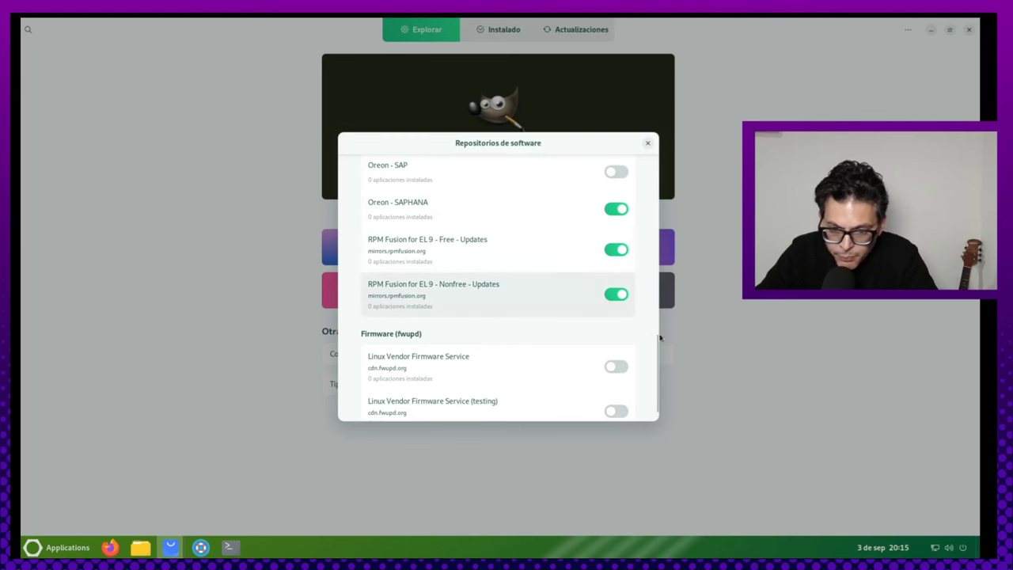
pyautogui.scroll(-1, 654, 332)
pyautogui.scroll(20, 652, 309)
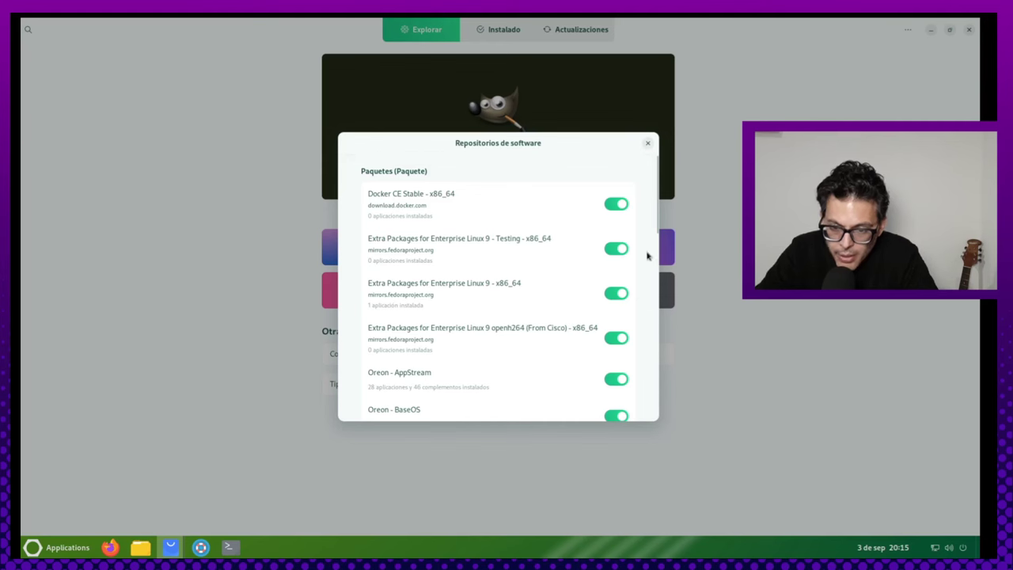
pyautogui.scroll(-20, 647, 253)
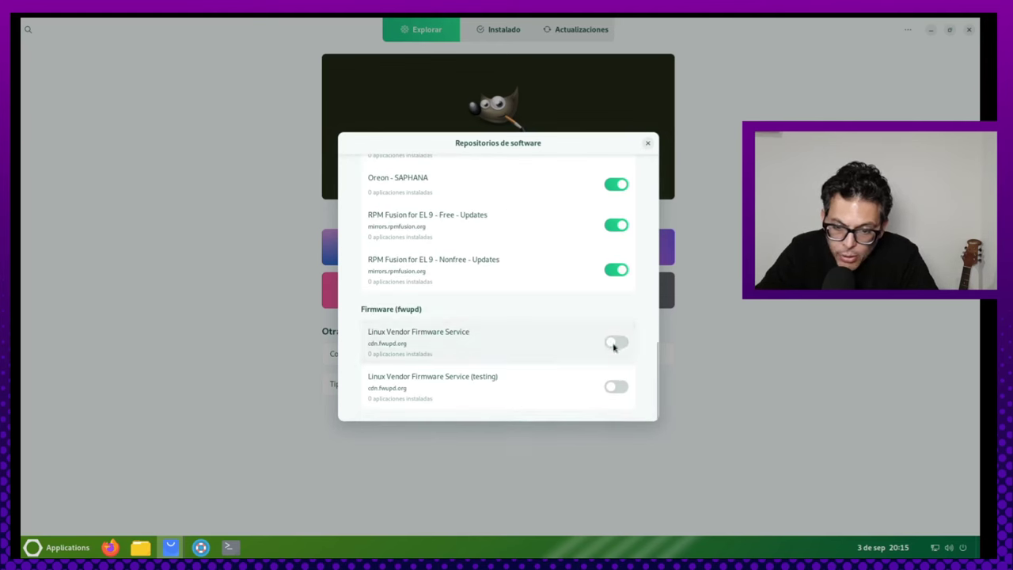
pyautogui.click(615, 342)
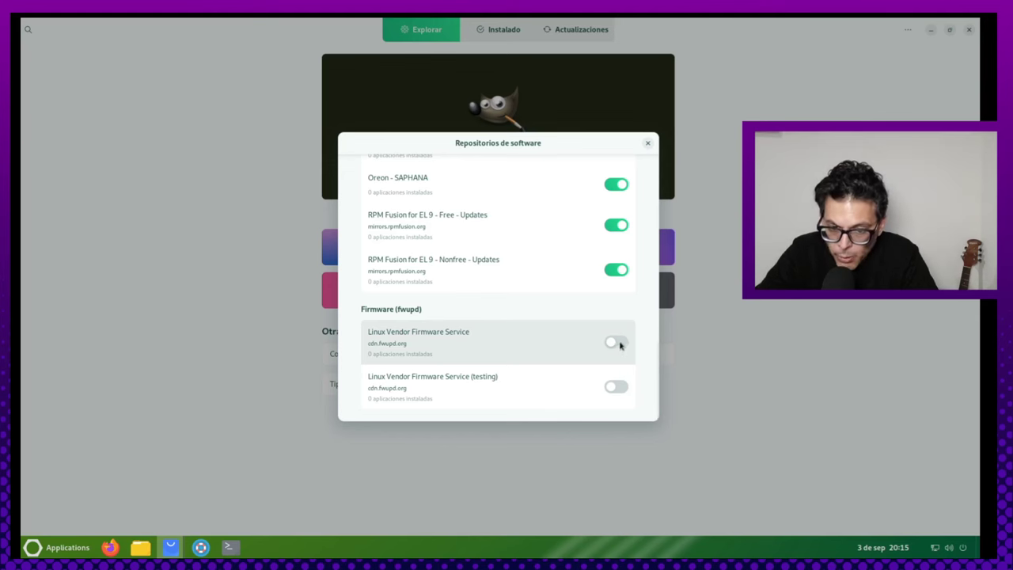
pyautogui.click(647, 144)
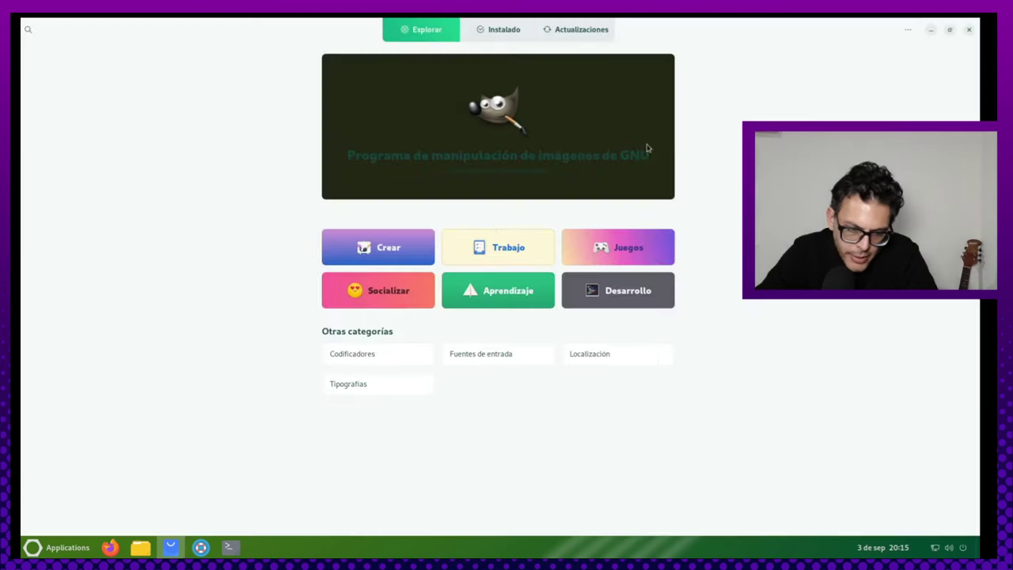
pyautogui.click(969, 30)
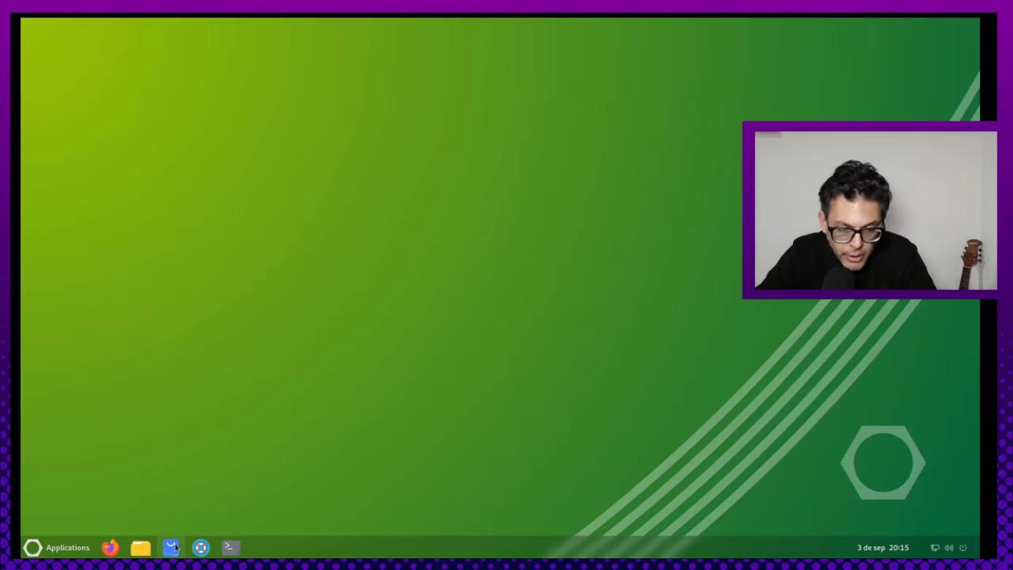
# Browse the installed Internet applications and launch Lutris from the Juegos category
pyautogui.click(69, 545)
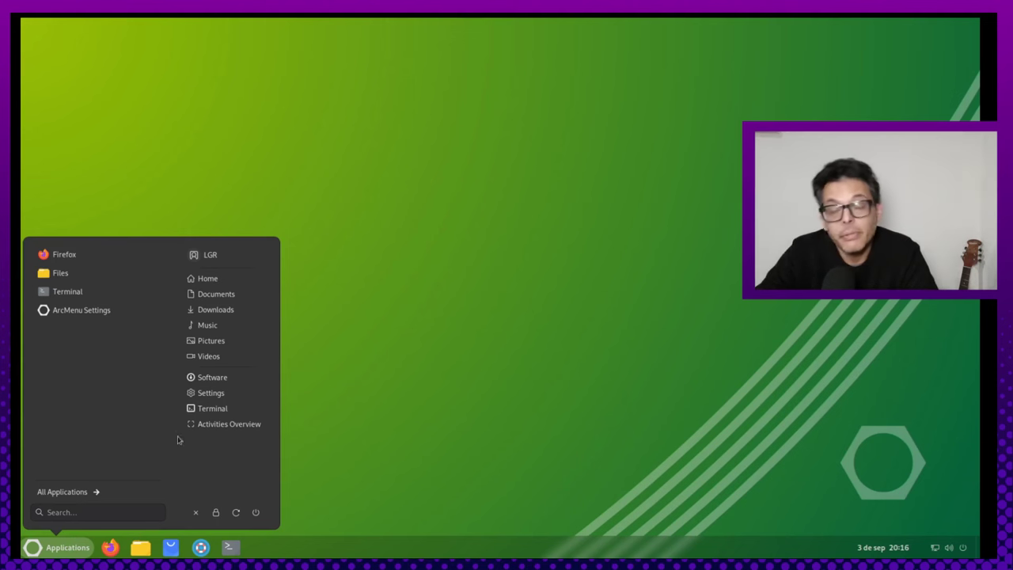
pyautogui.click(101, 490)
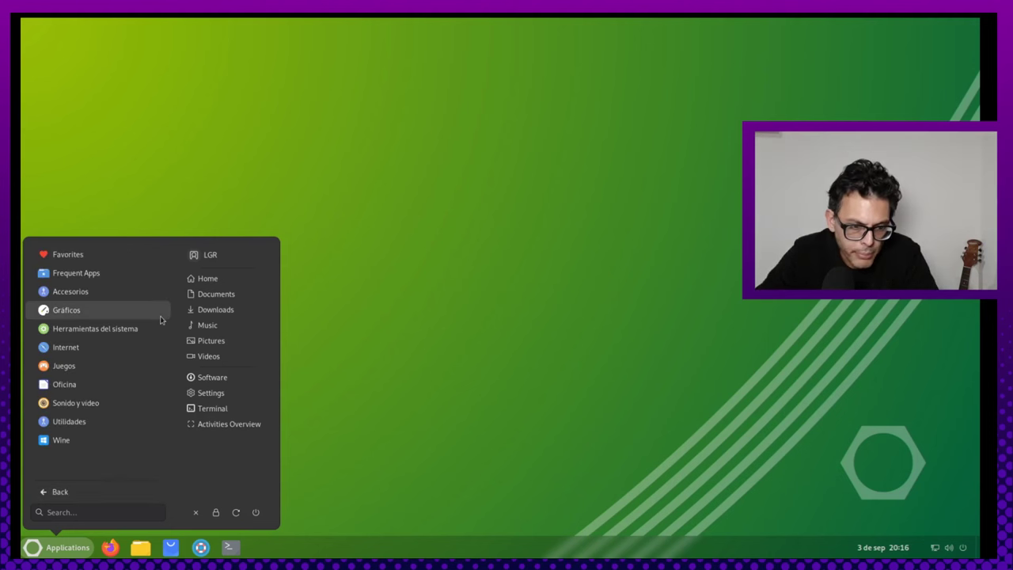
pyautogui.click(96, 349)
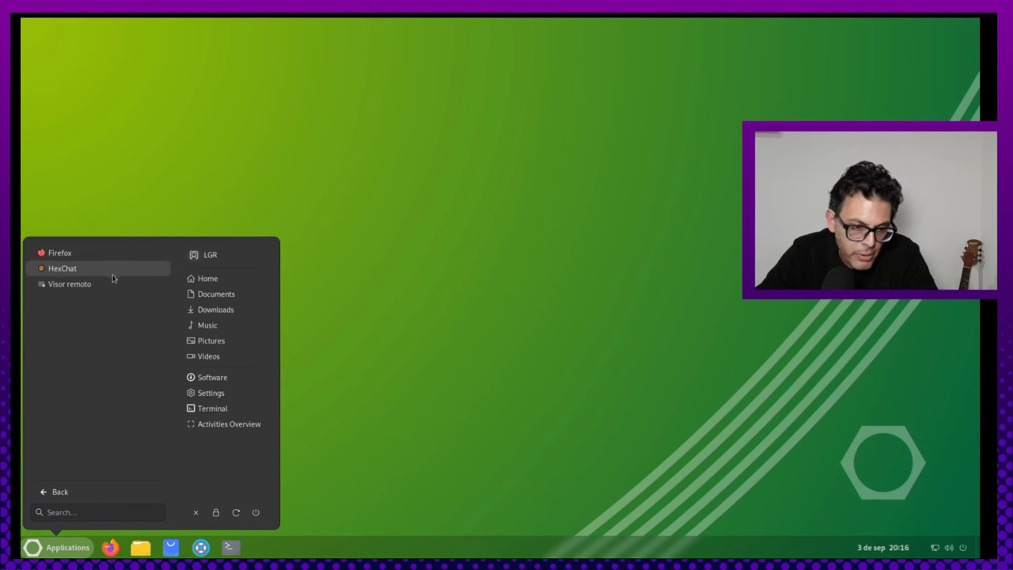
pyautogui.click(60, 493)
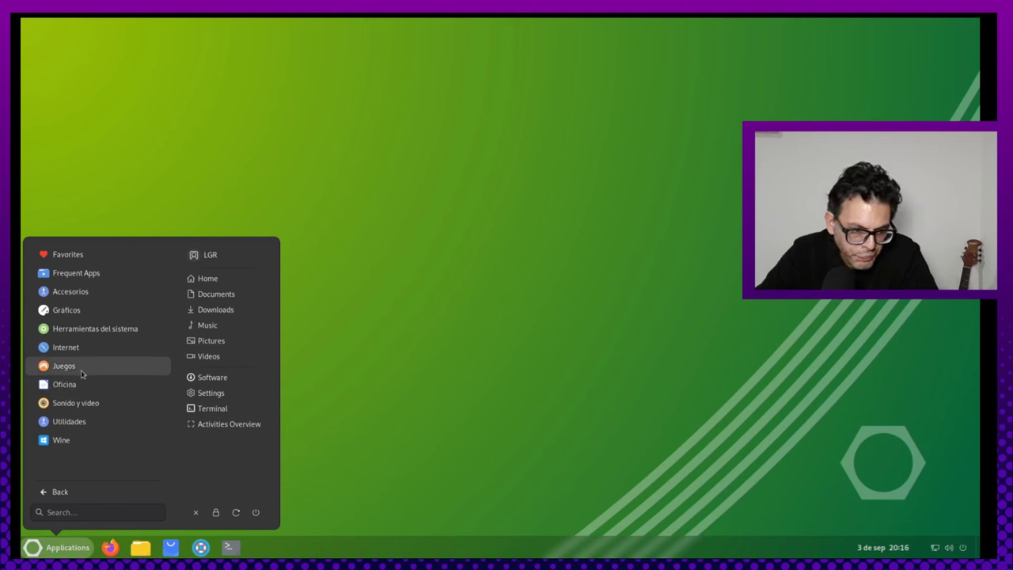
pyautogui.click(72, 366)
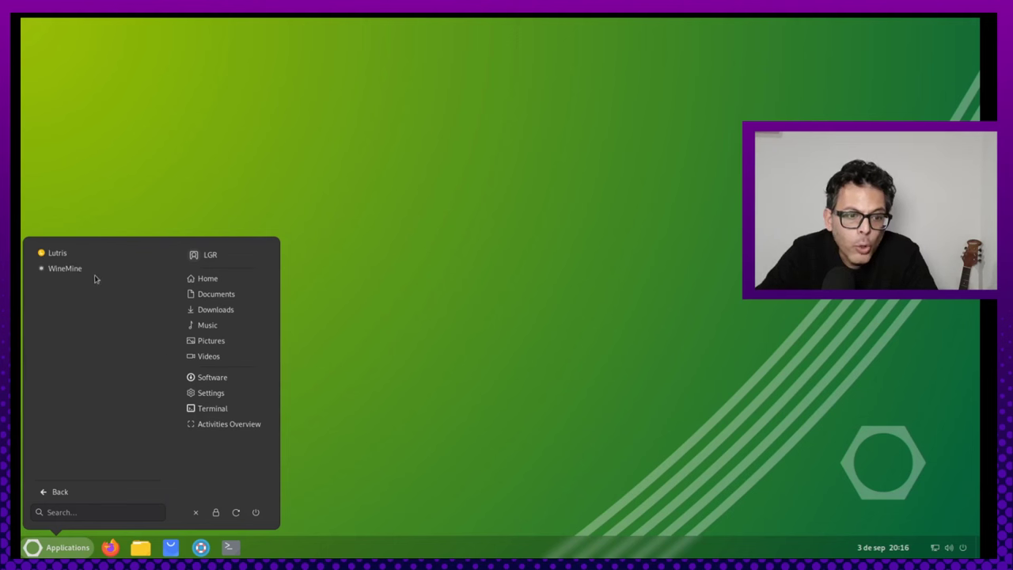
pyautogui.click(94, 252)
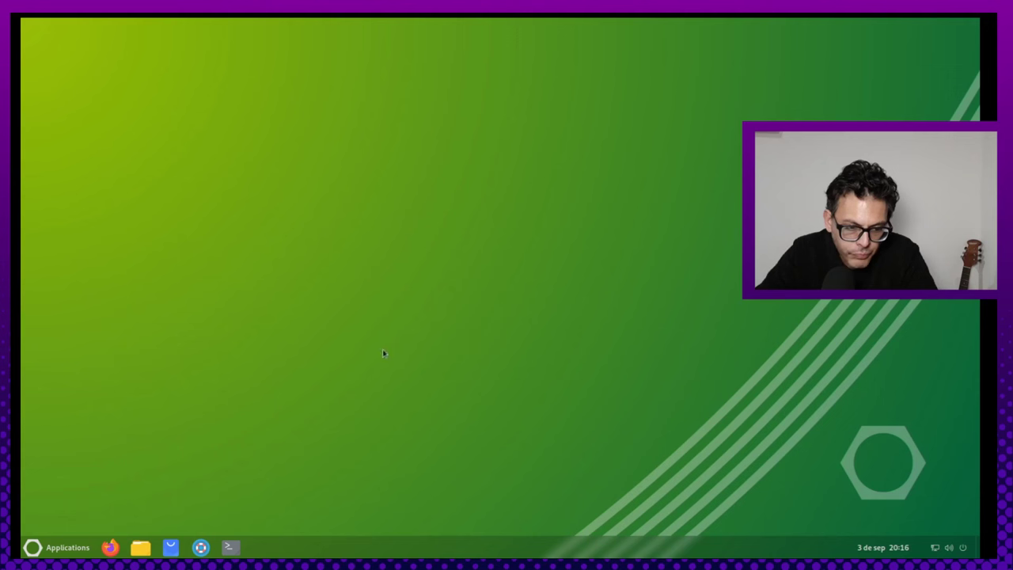
# Maximize the Lutris window to view its game library and sources, and close it
pyautogui.click(44, 551)
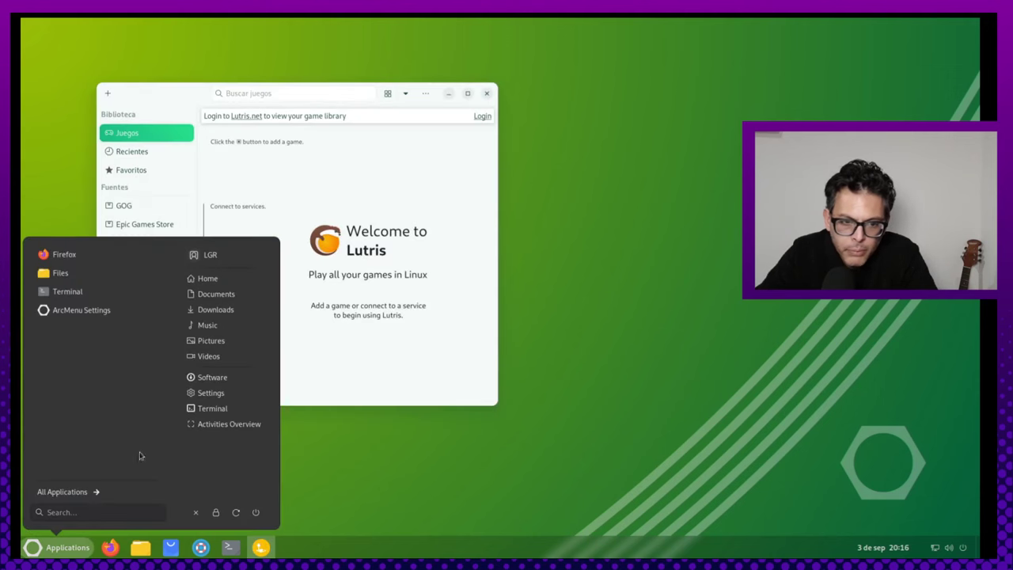
pyautogui.click(482, 336)
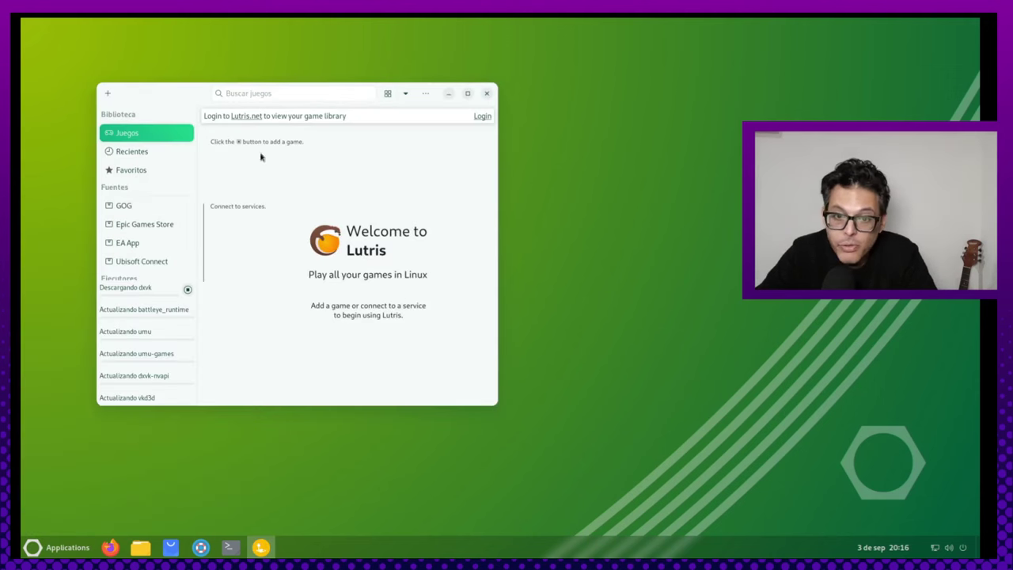
pyautogui.click(468, 94)
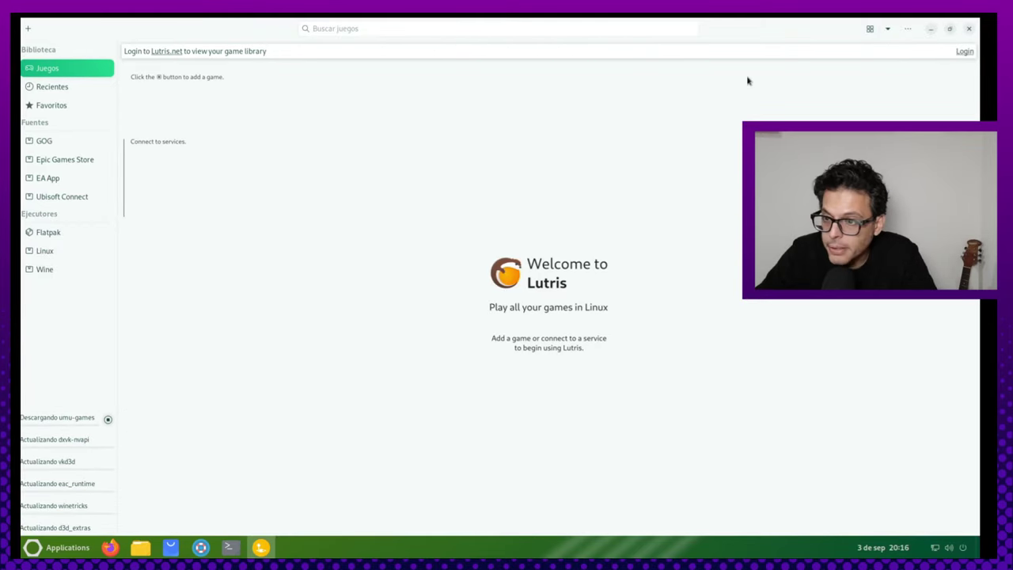
pyautogui.click(969, 29)
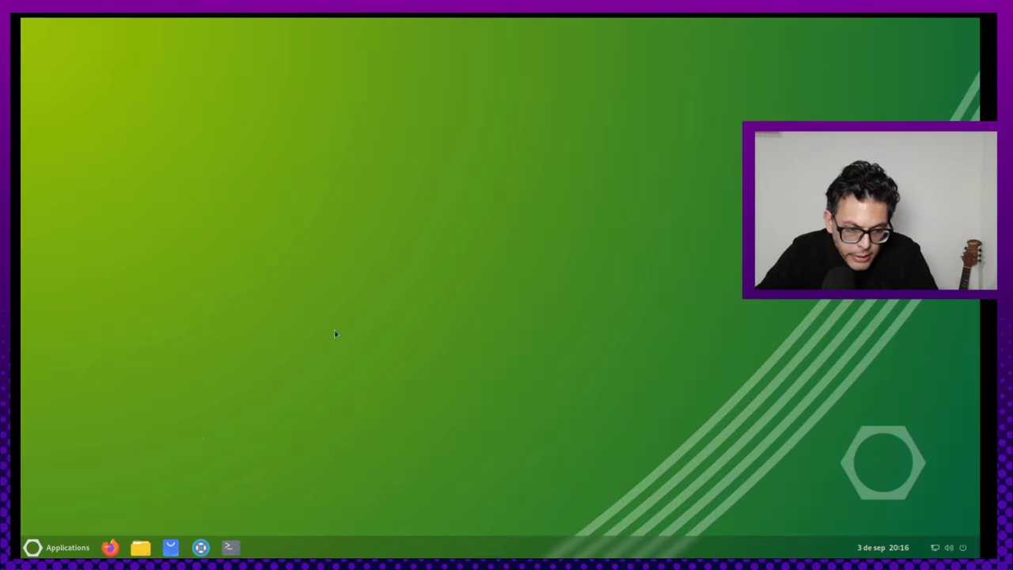
# Launch WineMine from the Juegos category and start installing the missing Wine Mono package
pyautogui.click(48, 547)
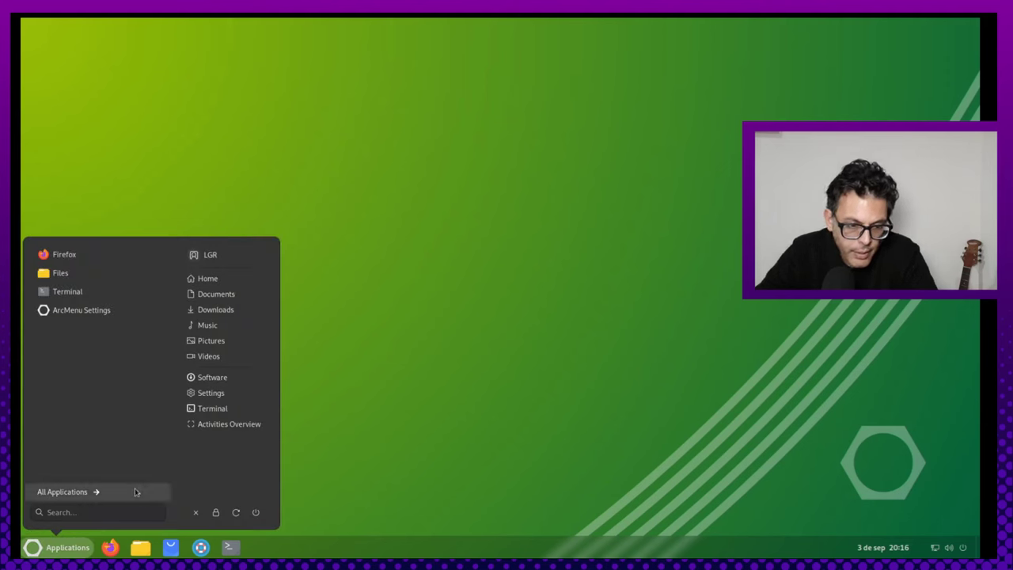
pyautogui.click(130, 491)
pyautogui.click(100, 365)
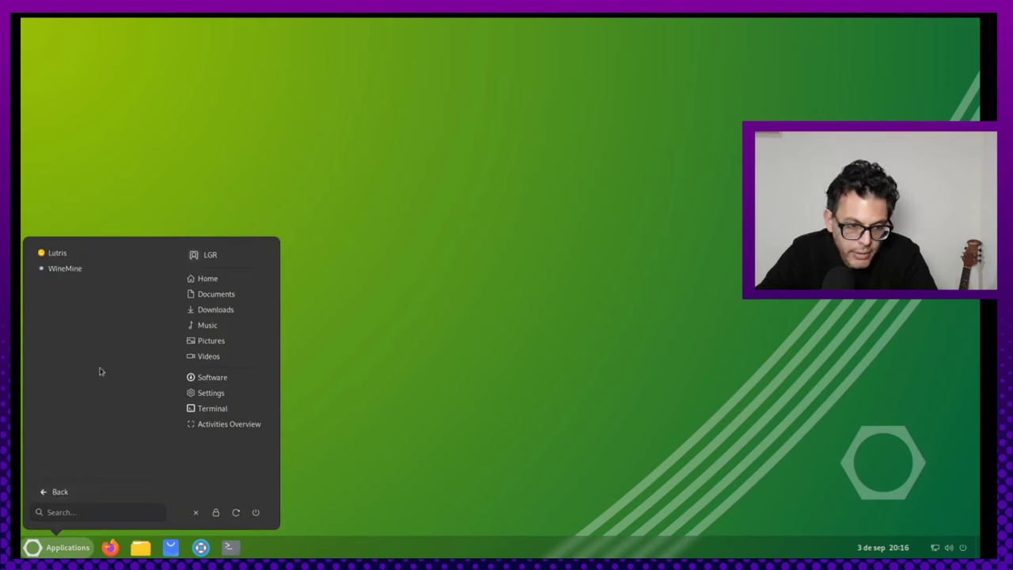
pyautogui.click(108, 275)
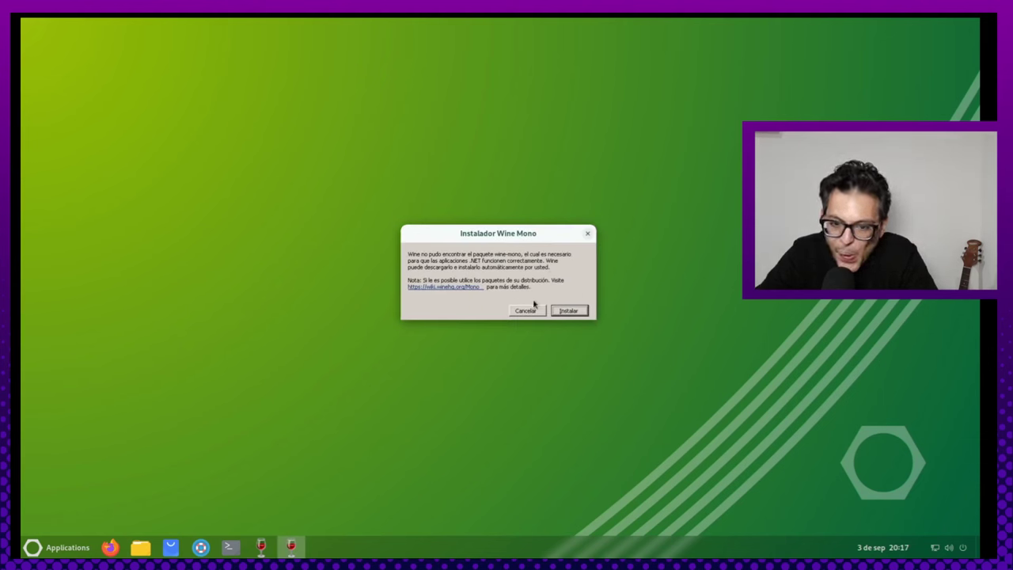
pyautogui.click(569, 312)
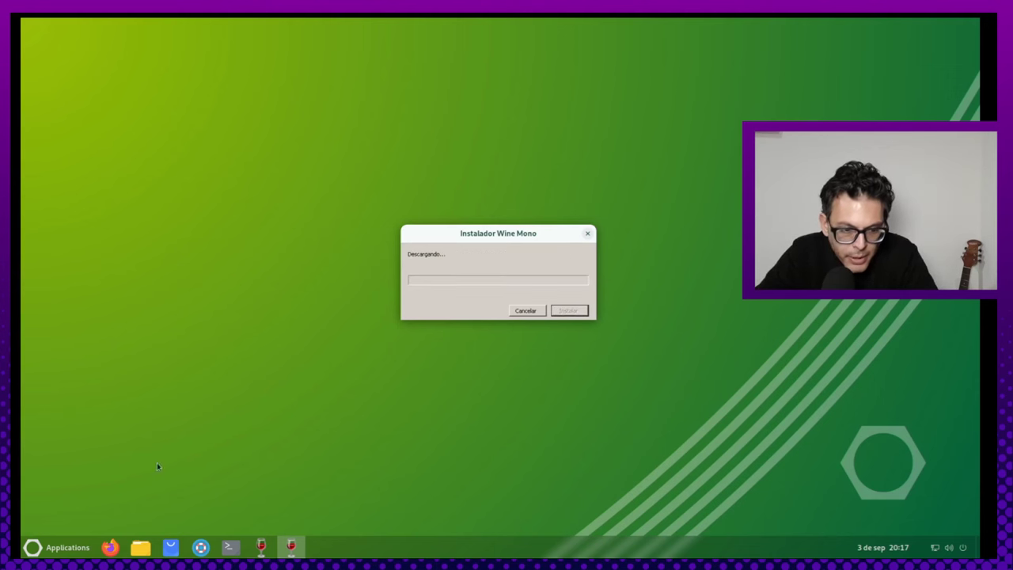
# Browse the Oficina and Sonido y video application categories, and open the Videos player briefly before closing it
pyautogui.click(62, 547)
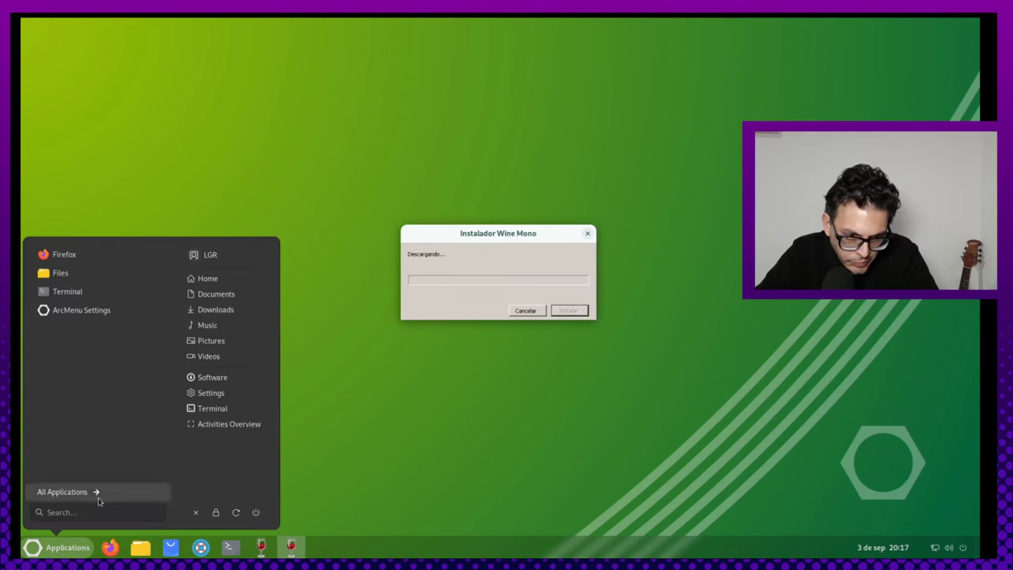
pyautogui.click(63, 492)
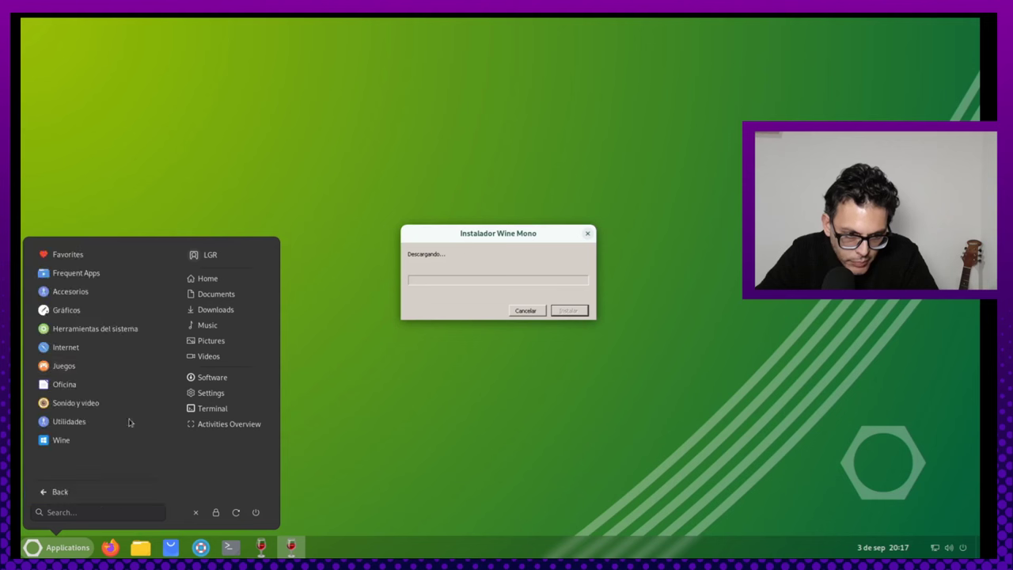
pyautogui.click(101, 389)
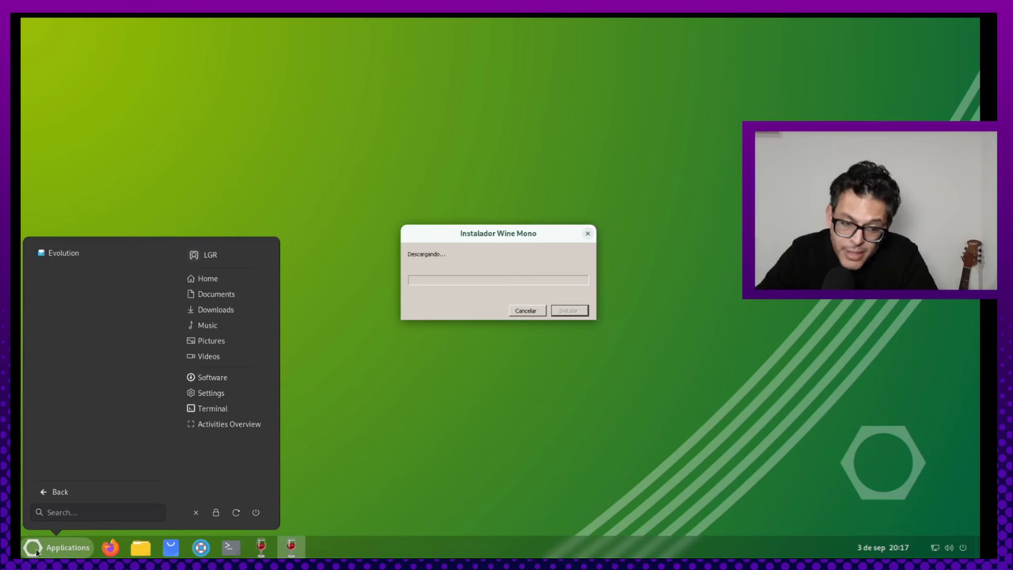
pyautogui.click(55, 494)
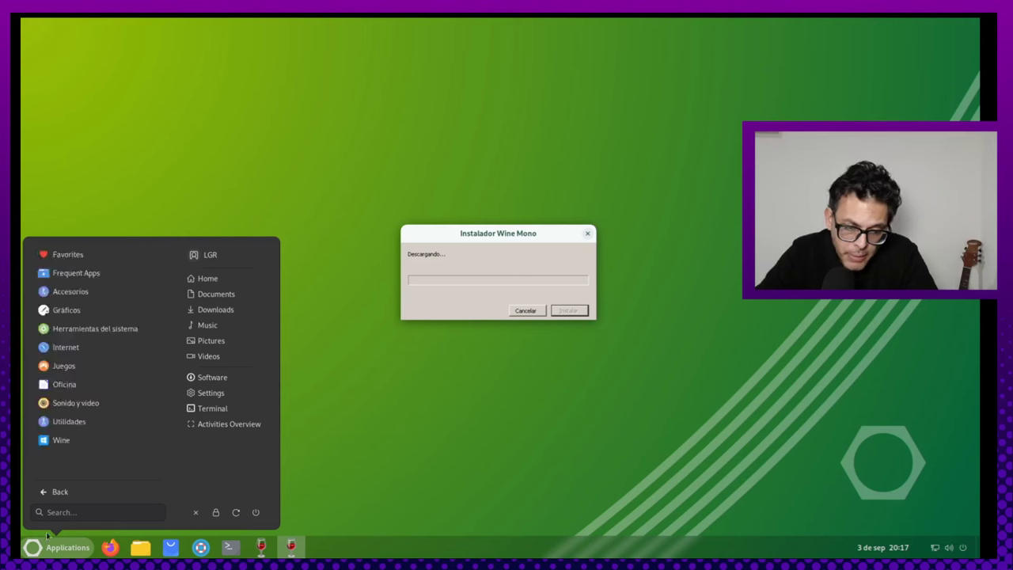
pyautogui.click(106, 405)
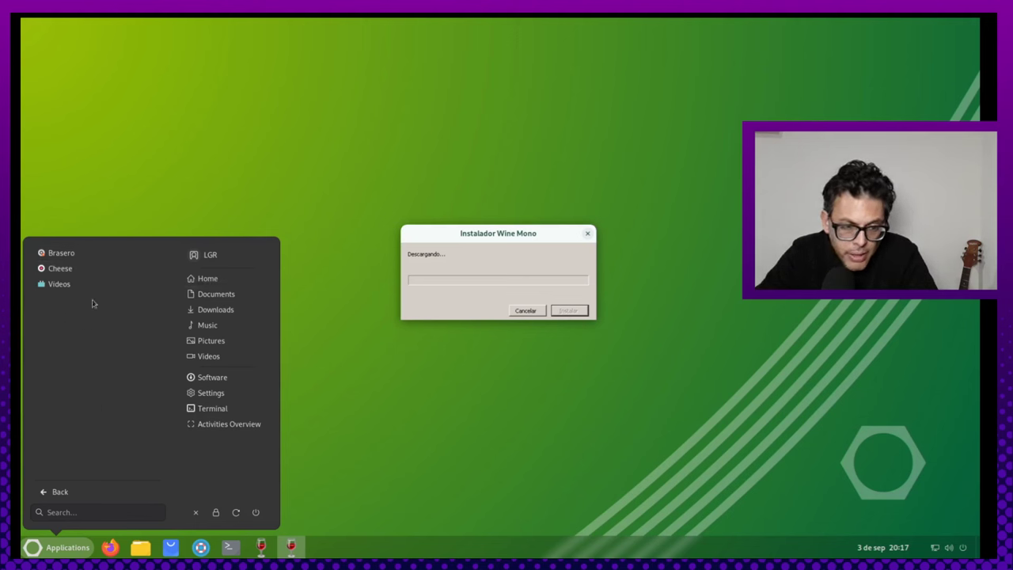
pyautogui.click(75, 287)
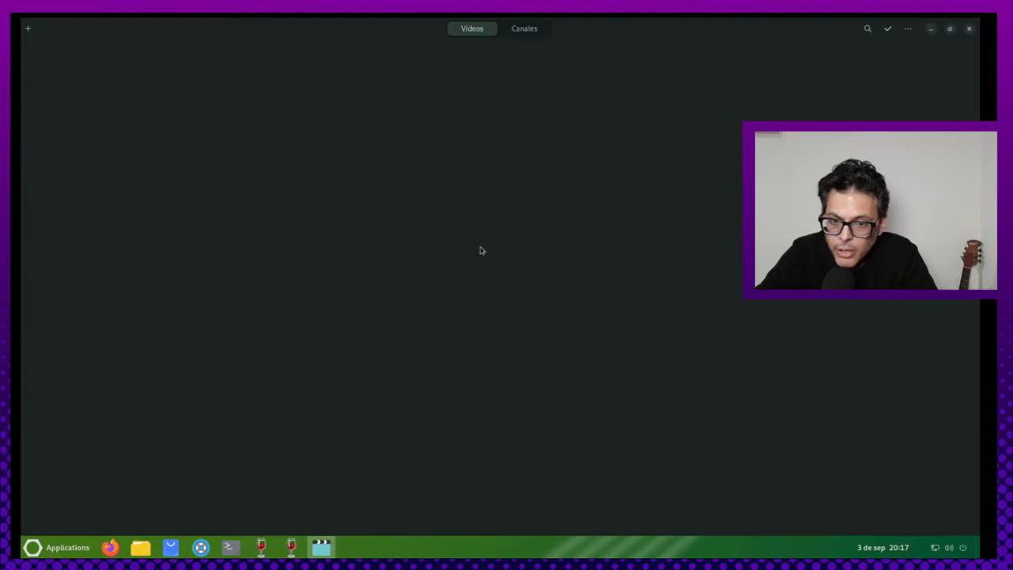
pyautogui.click(967, 29)
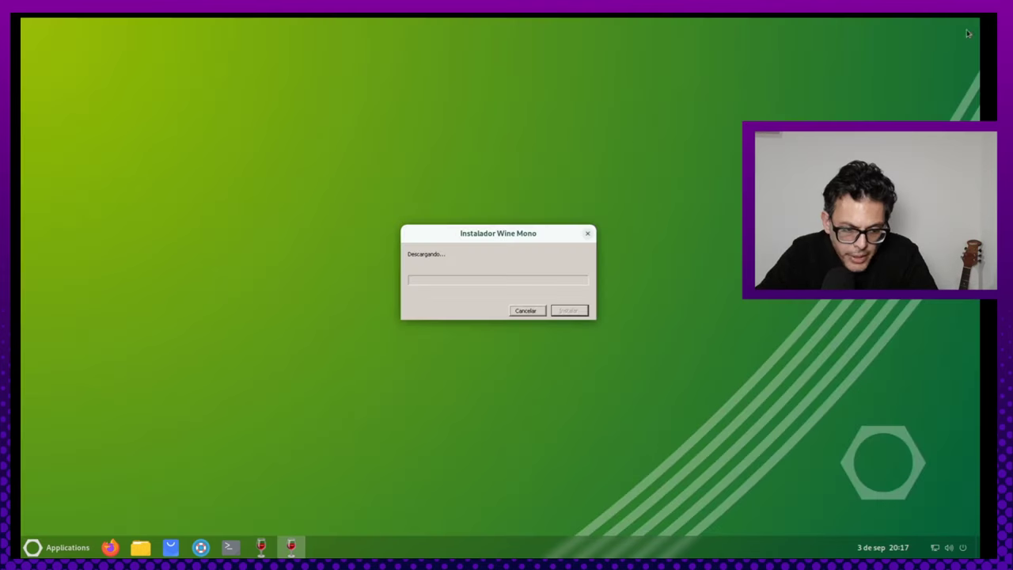
# Review the applications in the Utilidades and Wine categories, and close the applications menu
pyautogui.click(55, 547)
pyautogui.click(89, 491)
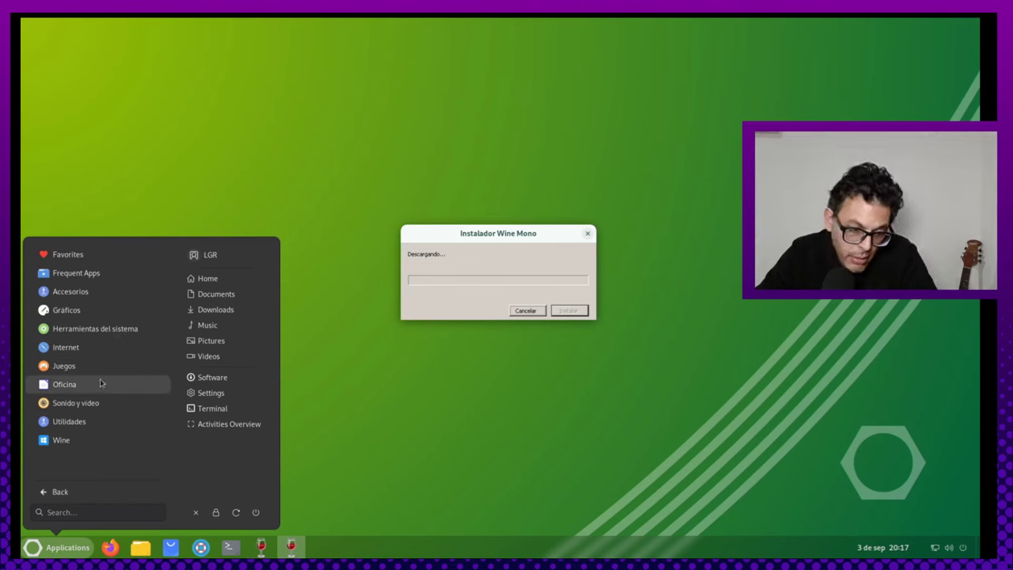
pyautogui.click(92, 423)
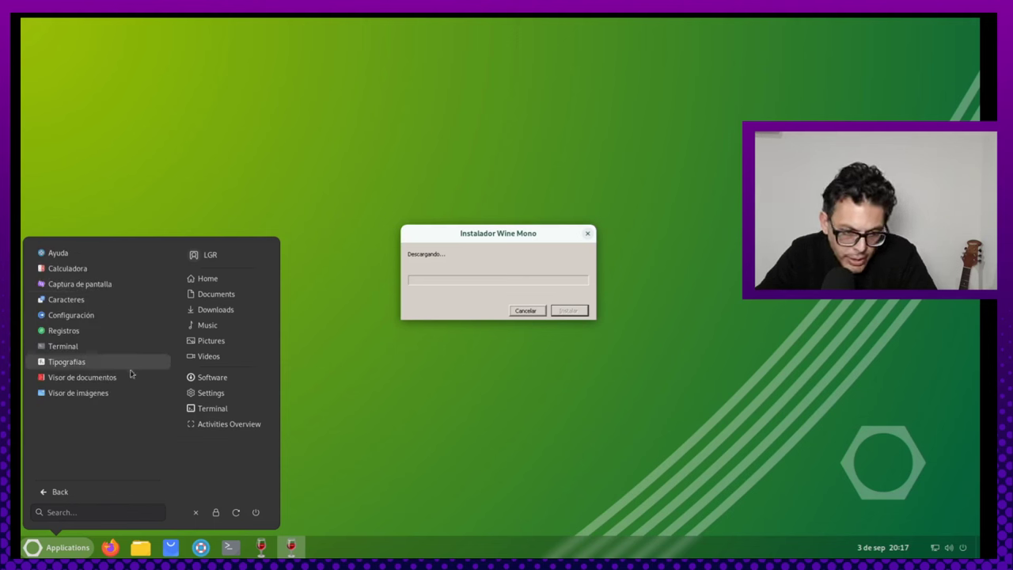
pyautogui.click(74, 494)
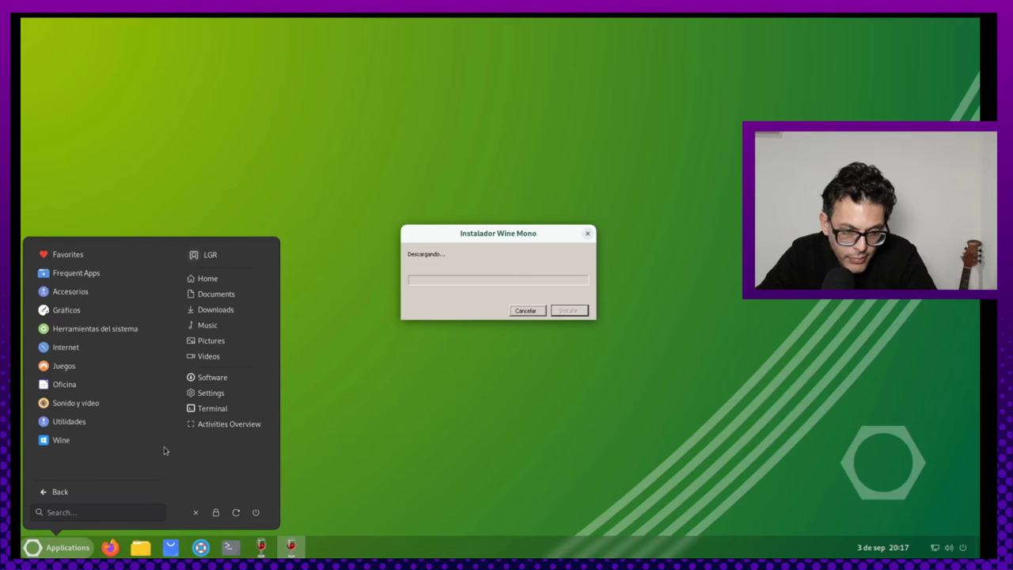
pyautogui.click(86, 442)
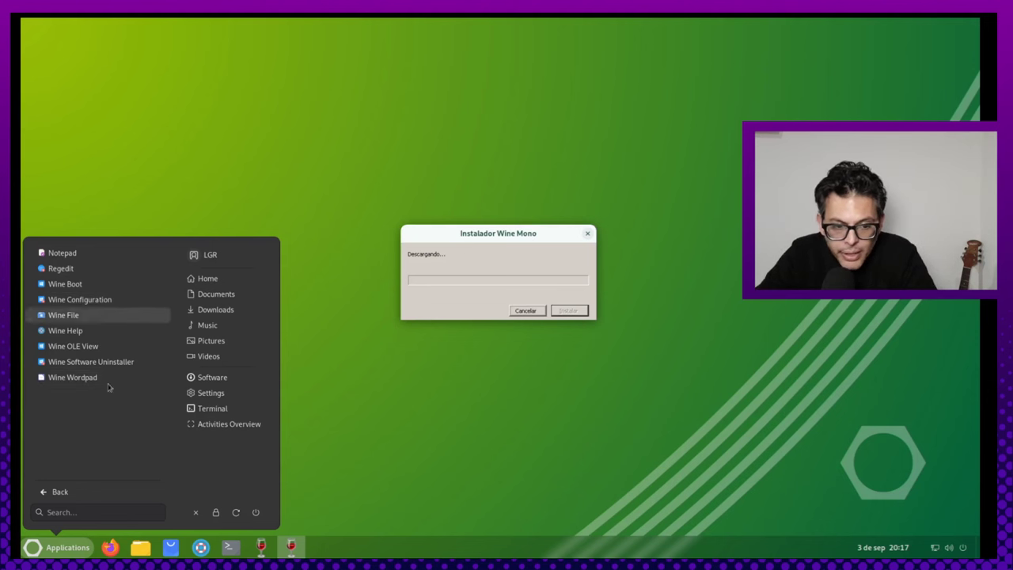
pyautogui.click(59, 496)
pyautogui.click(71, 495)
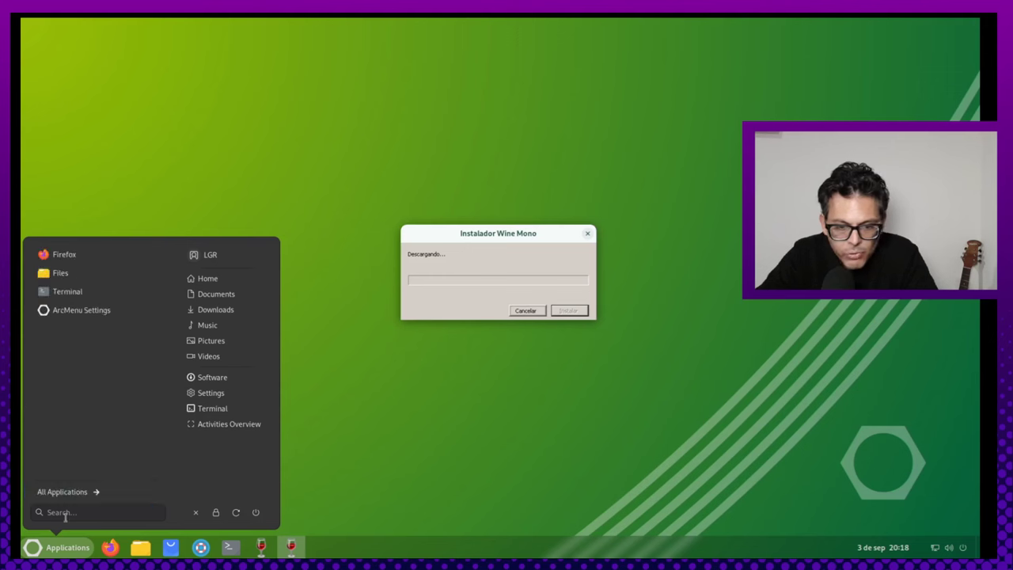
pyautogui.click(309, 507)
pyautogui.moveTo(538, 242); pyautogui.dragTo(518, 231)
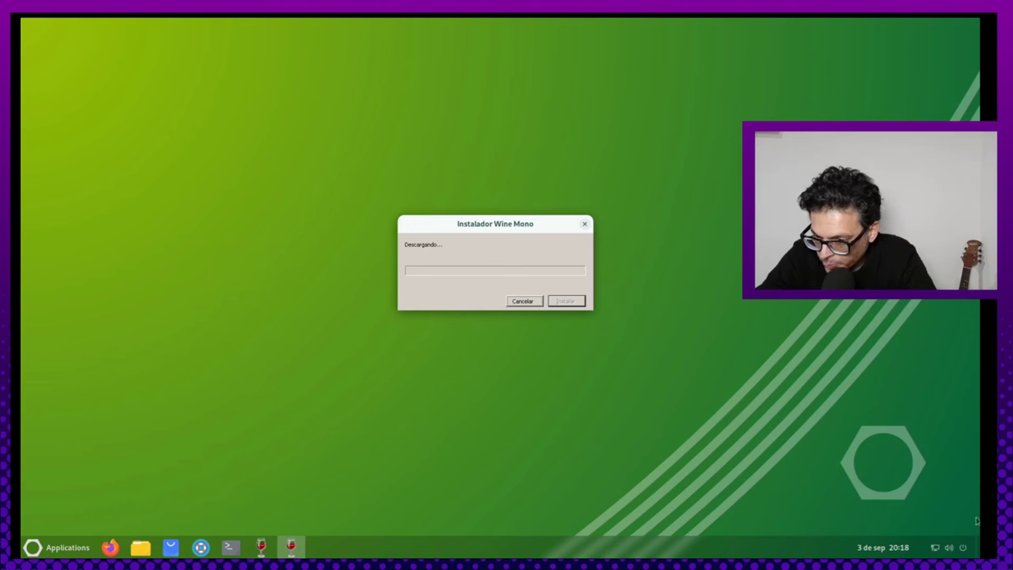
pyautogui.click(942, 556)
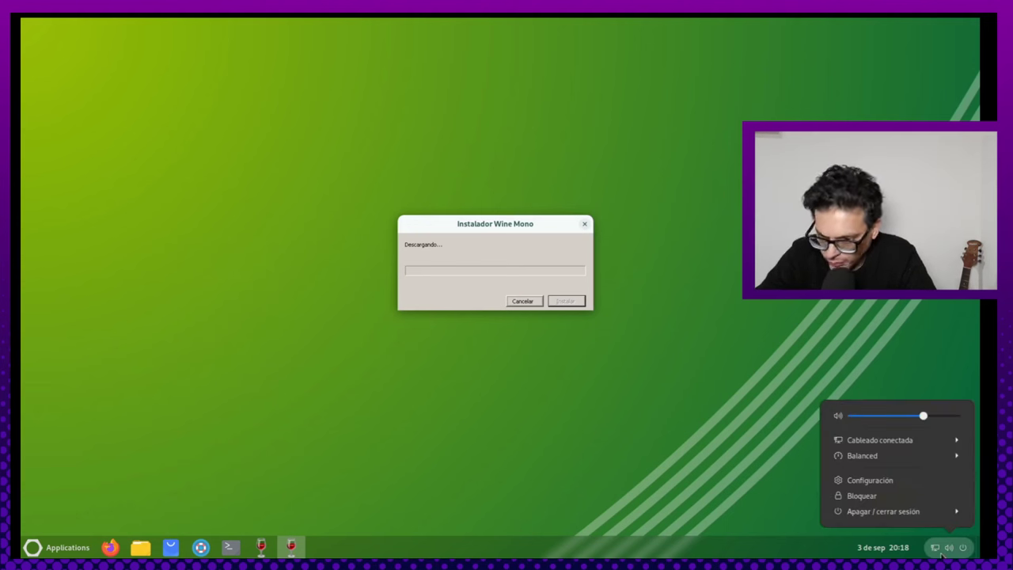
pyautogui.click(942, 557)
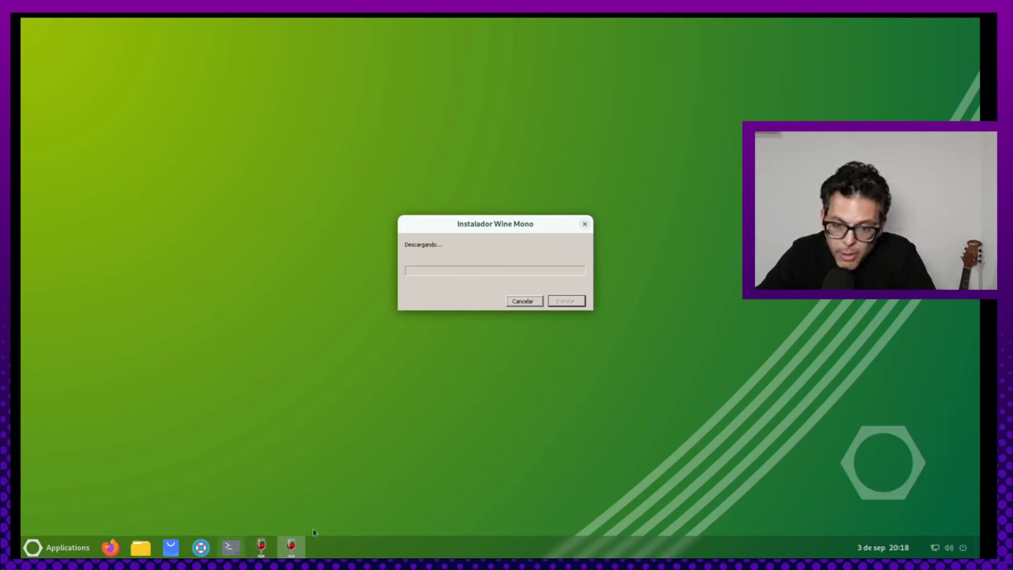
pyautogui.moveTo(533, 228)
pyautogui.mouseDown()
pyautogui.moveTo(543, 208)
pyautogui.moveTo(543, 228)
pyautogui.mouseUp()
# Search the installed applications for "software" and open the Software store
pyautogui.click(50, 548)
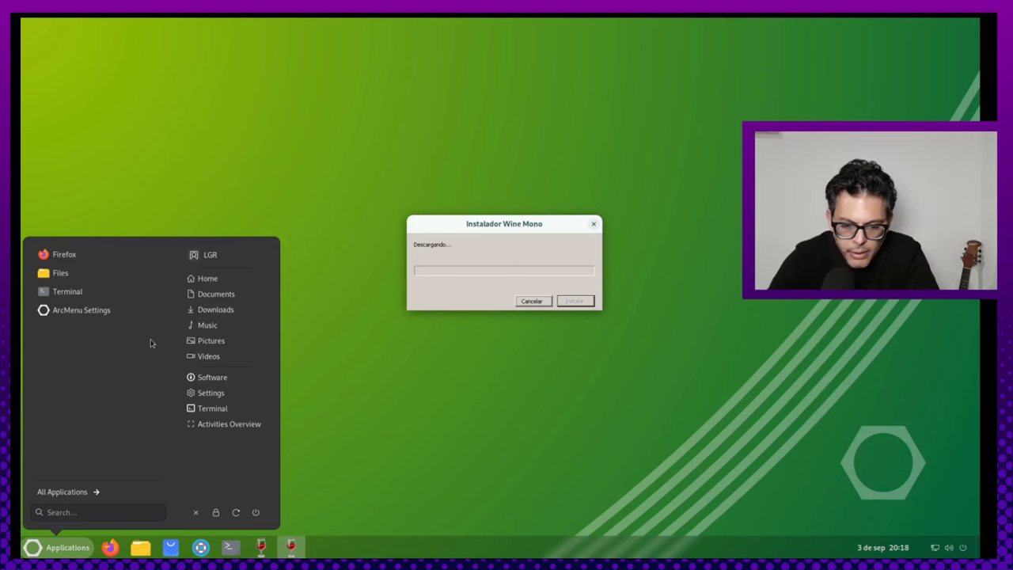
pyautogui.write('software')
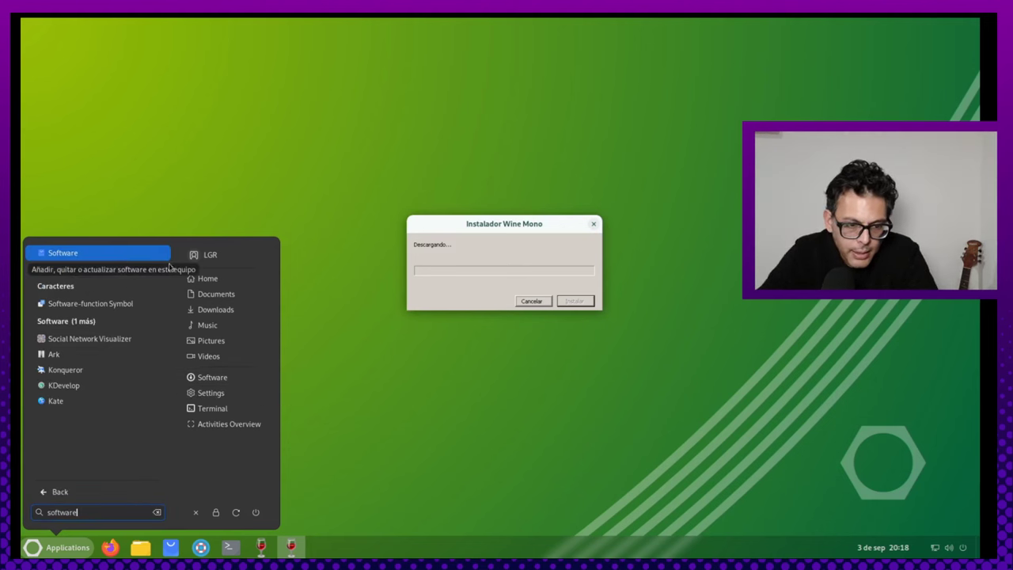
pyautogui.click(97, 255)
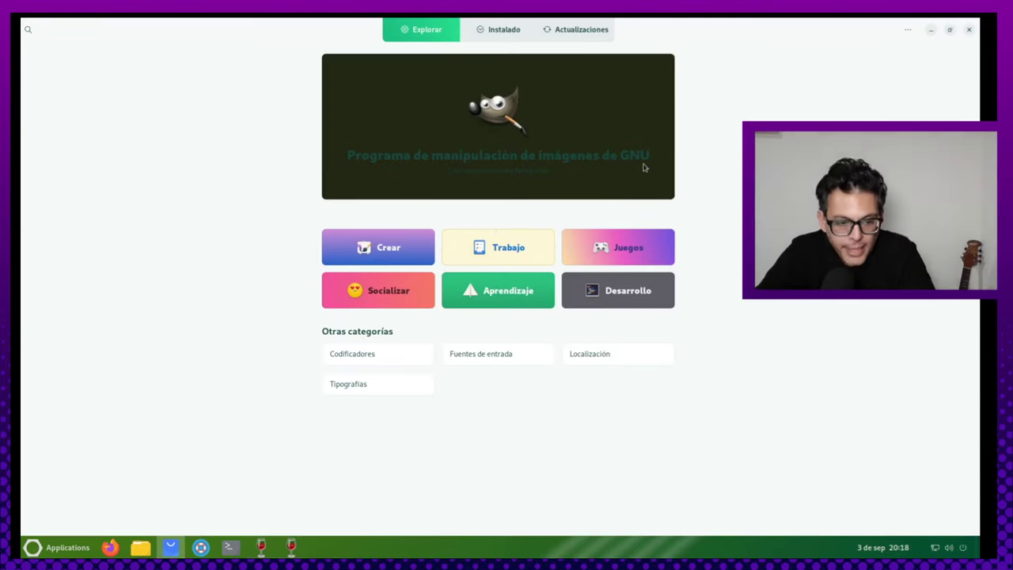
pyautogui.click(59, 547)
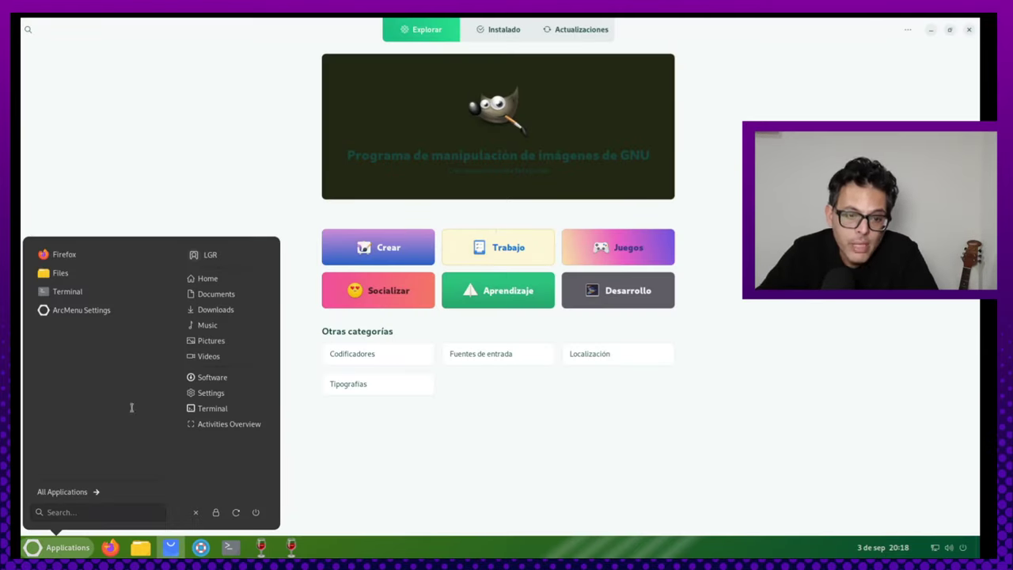
pyautogui.click(202, 191)
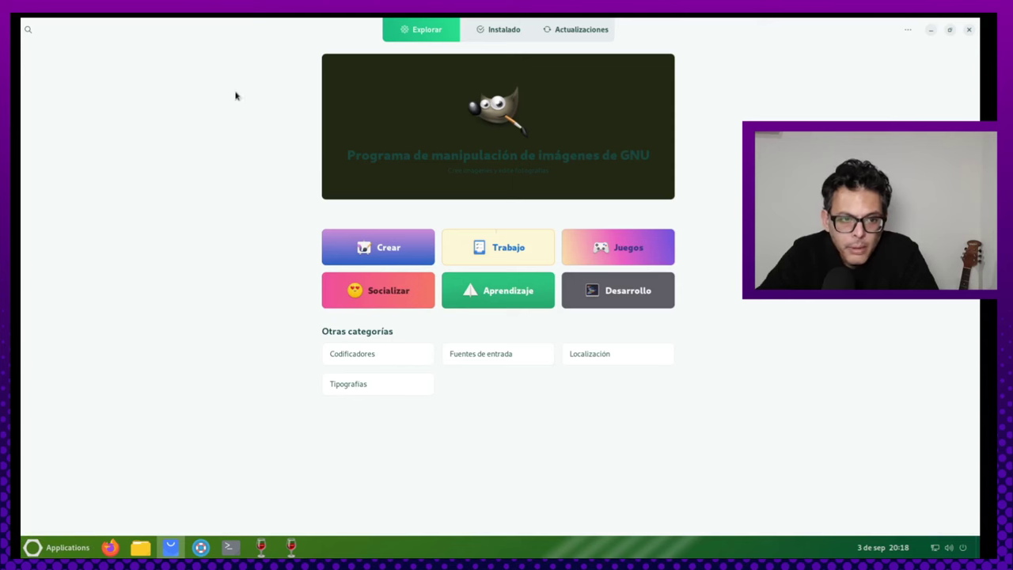
# Search the software store for "transmis" and install Transmission from the epel-9 (Paquete) source
pyautogui.click(28, 29)
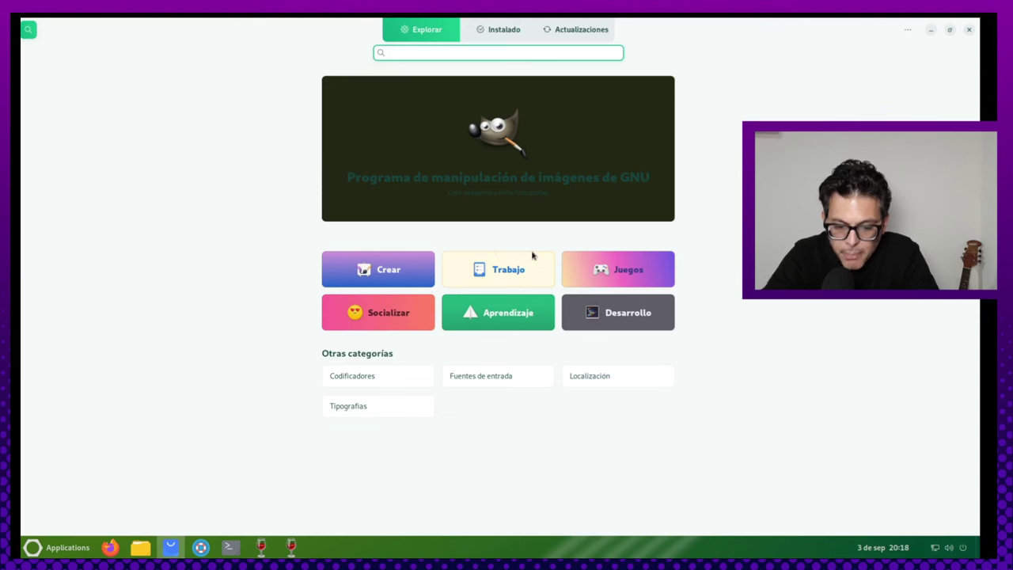
pyautogui.write('trans')
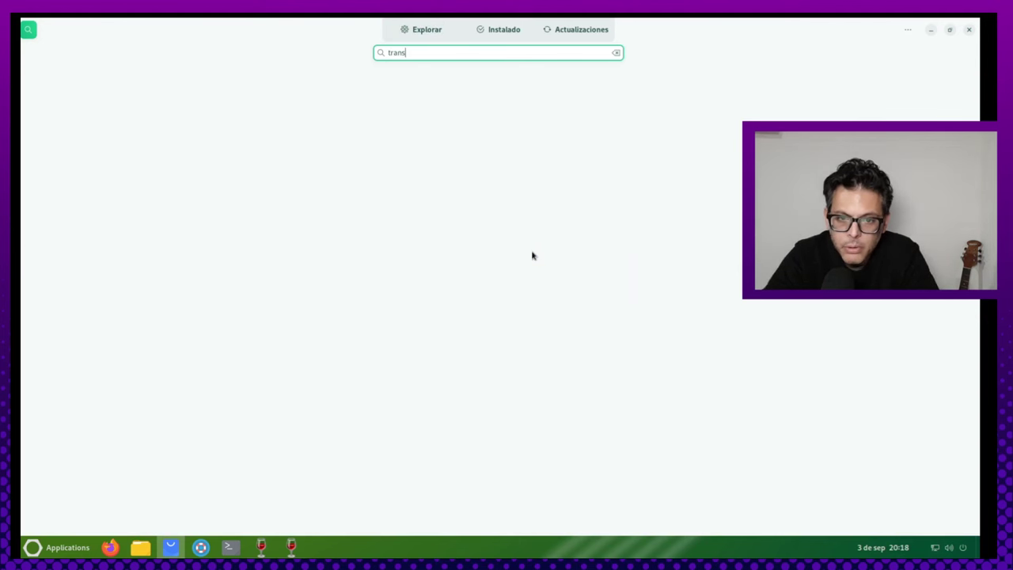
pyautogui.write('mis')
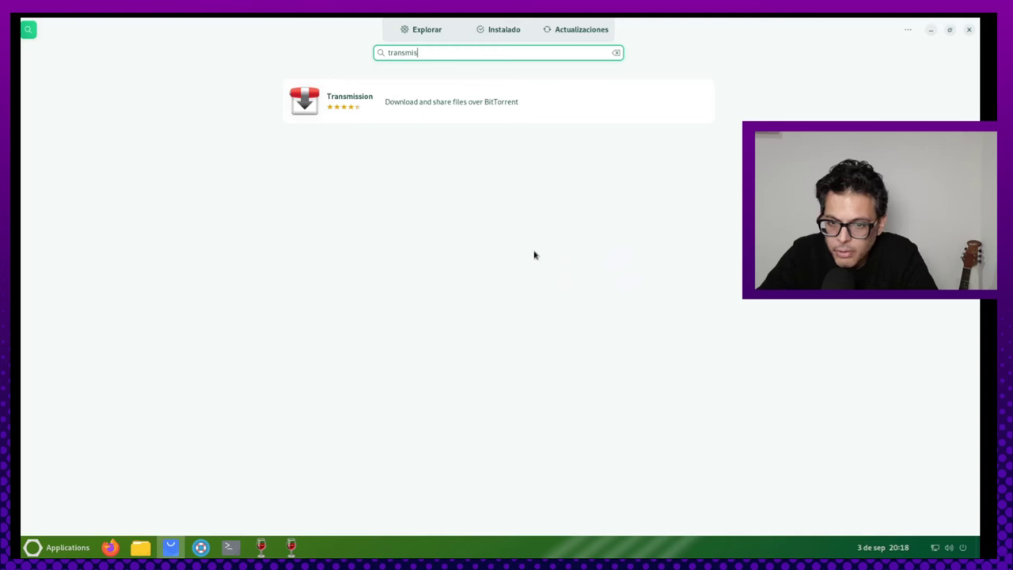
pyautogui.click(543, 96)
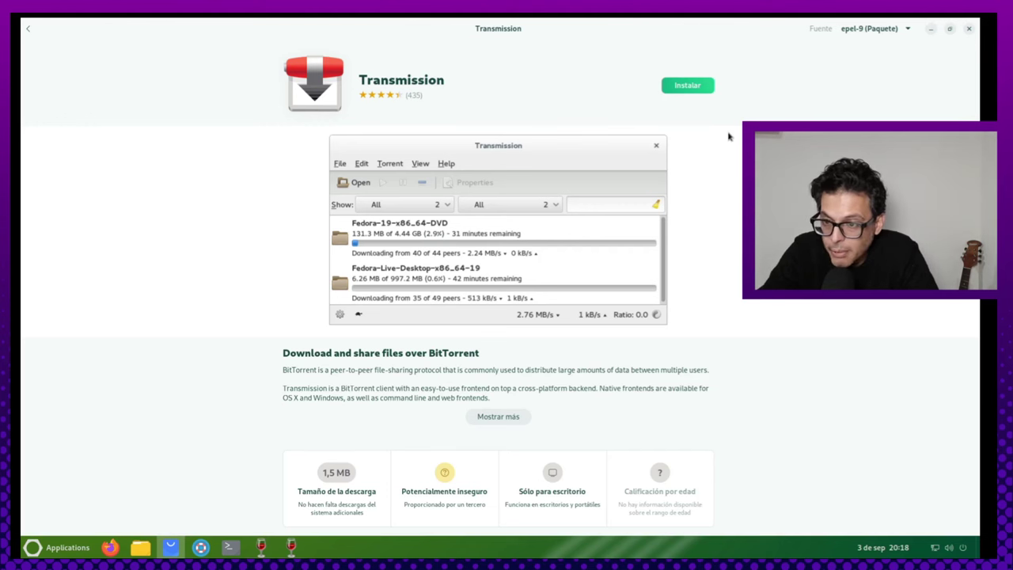
pyautogui.click(891, 29)
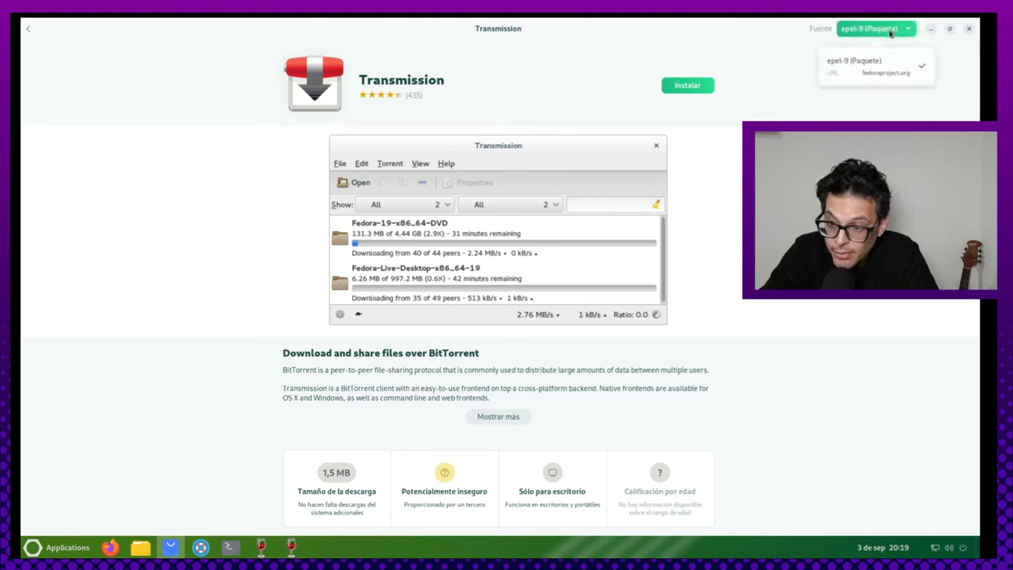
pyautogui.click(891, 31)
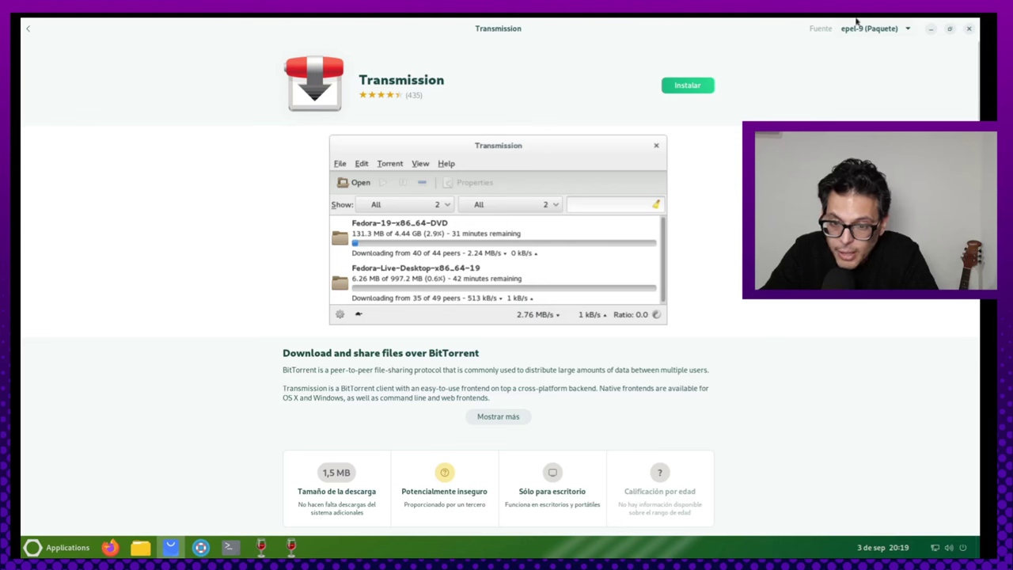
pyautogui.click(686, 88)
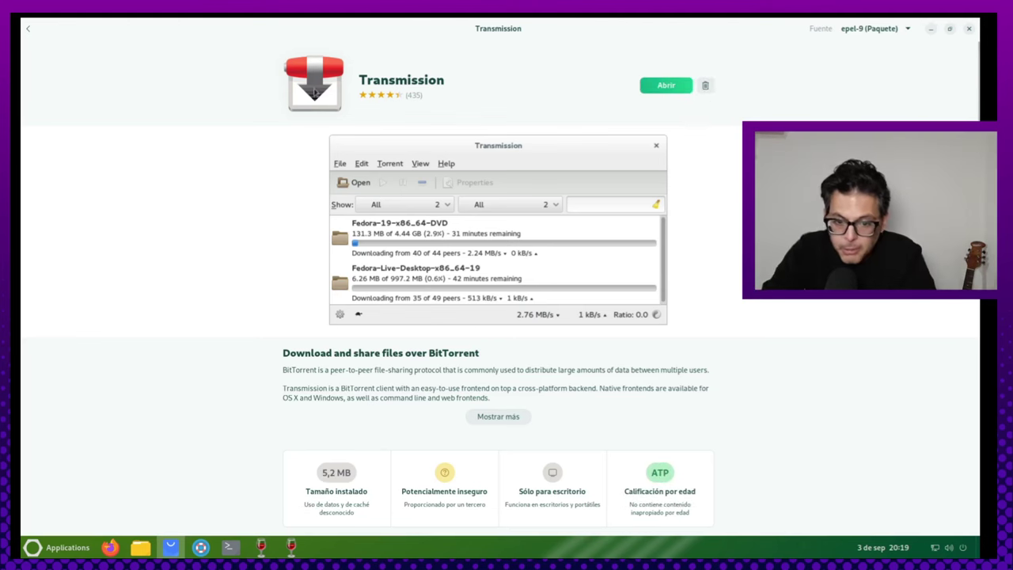
# Return to the store's search and look for "vlc" and "obs"
pyautogui.click(27, 28)
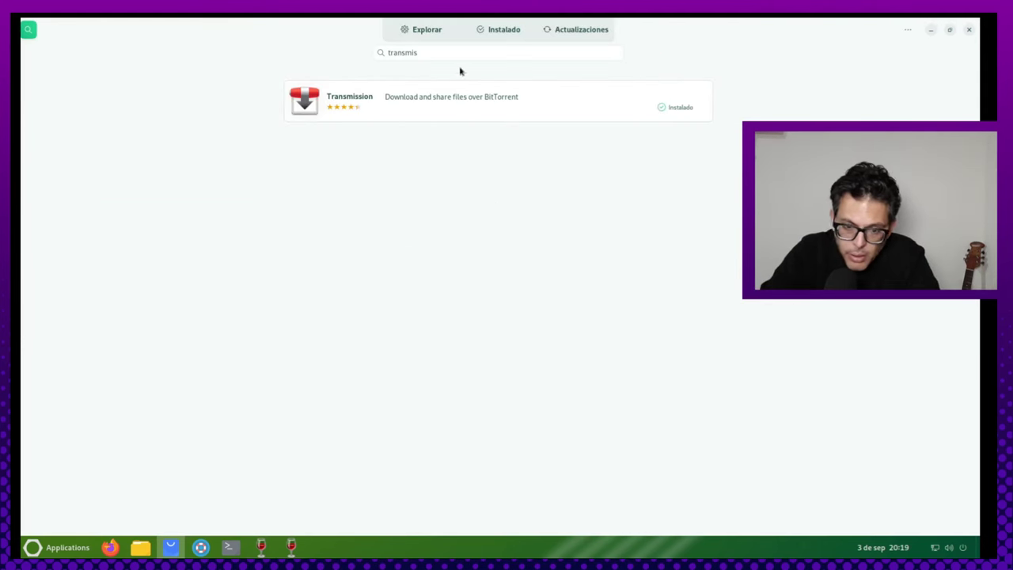
pyautogui.click(433, 51)
pyautogui.write('vlc')
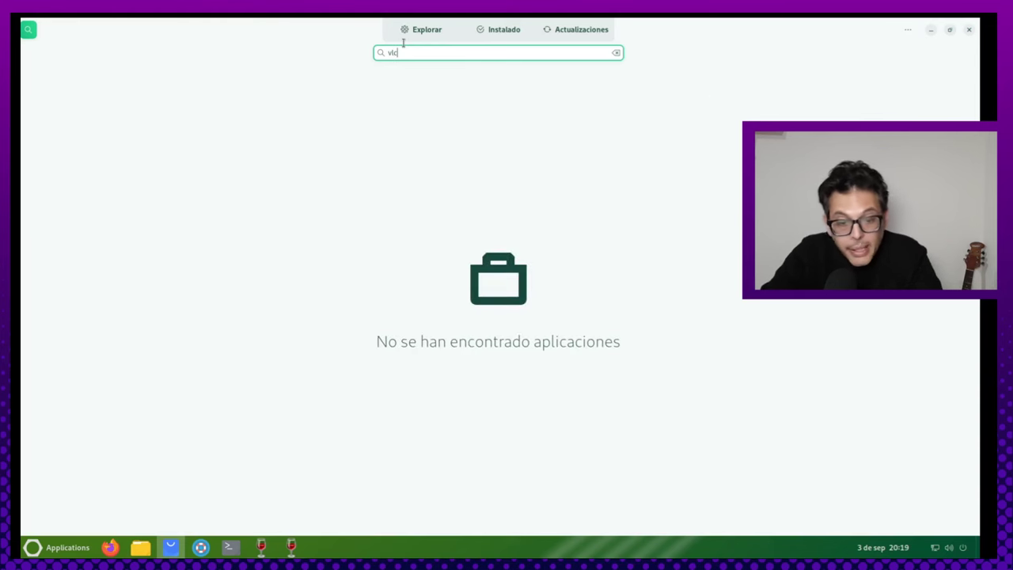
pyautogui.press('BackSpace')
pyautogui.press('BackSpace')
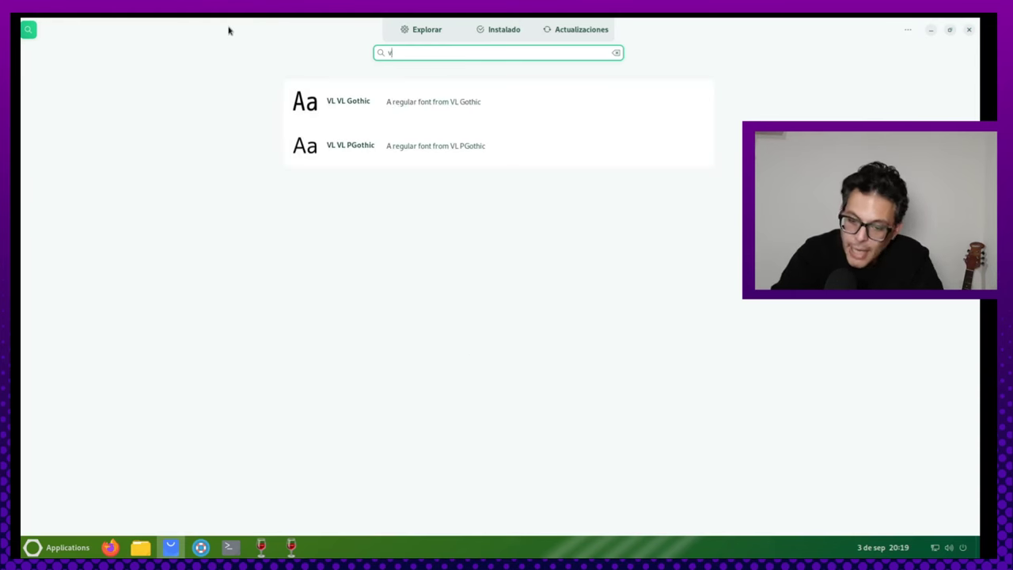
pyautogui.write('obs')
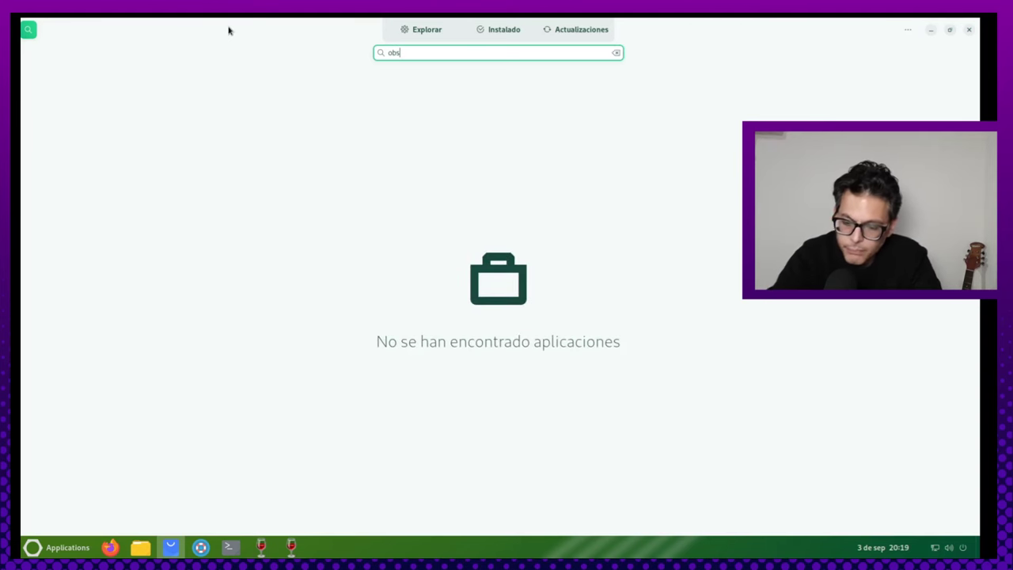
# Replace the store search with "kdenliv", then clear it and return to the Explorar overview
pyautogui.press('BackSpace')
pyautogui.press('BackSpace')
pyautogui.press('BackSpace')
pyautogui.write('kde')
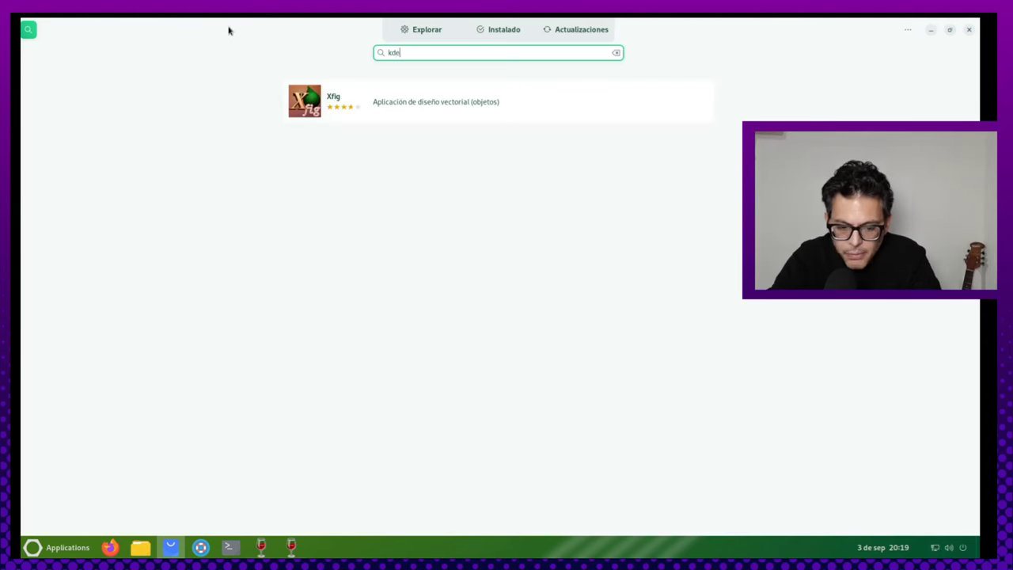
pyautogui.write('nliv')
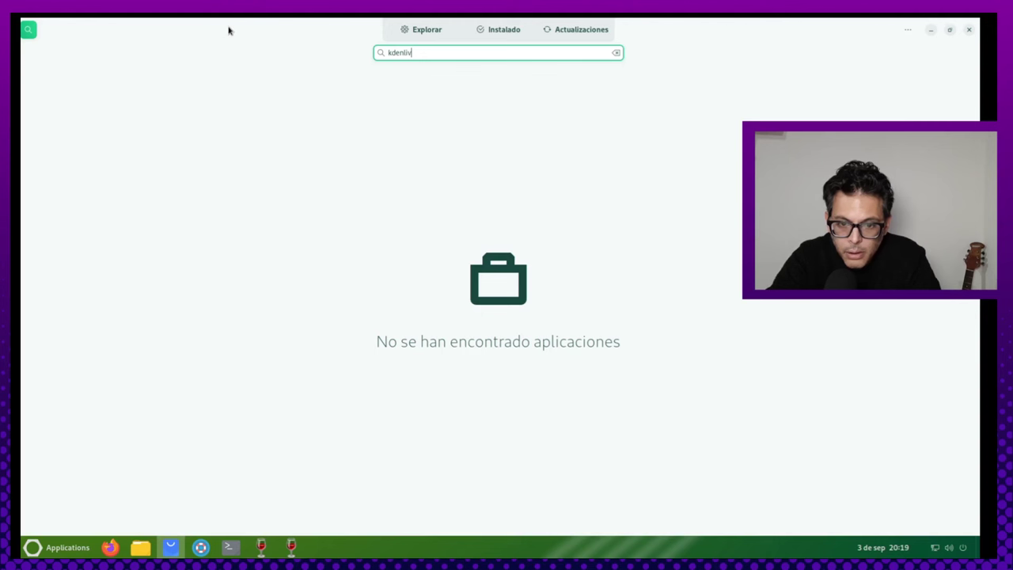
pyautogui.press('BackSpace')
pyautogui.press('BackSpace')
pyautogui.press('BackSpace')
pyautogui.press('BackSpace')
pyautogui.press('BackSpace')
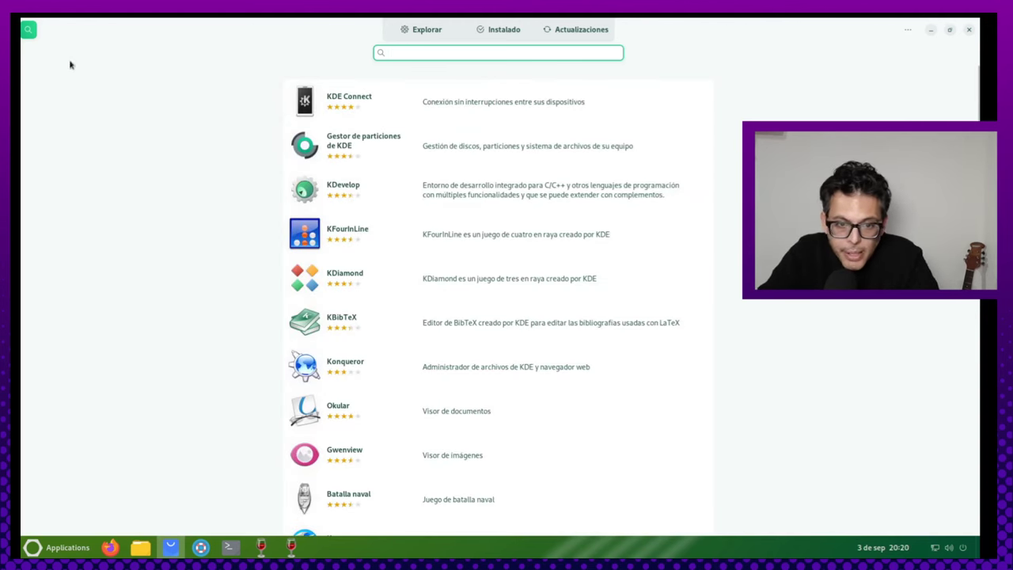
pyautogui.click(28, 29)
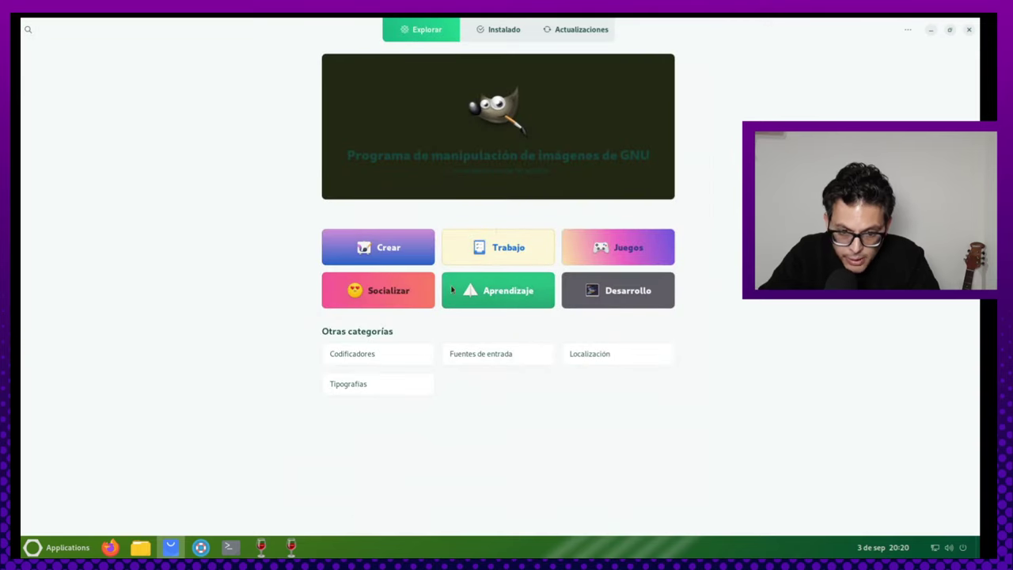
# Review the applications offered in the store's Crear category and return to the overview
pyautogui.click(403, 253)
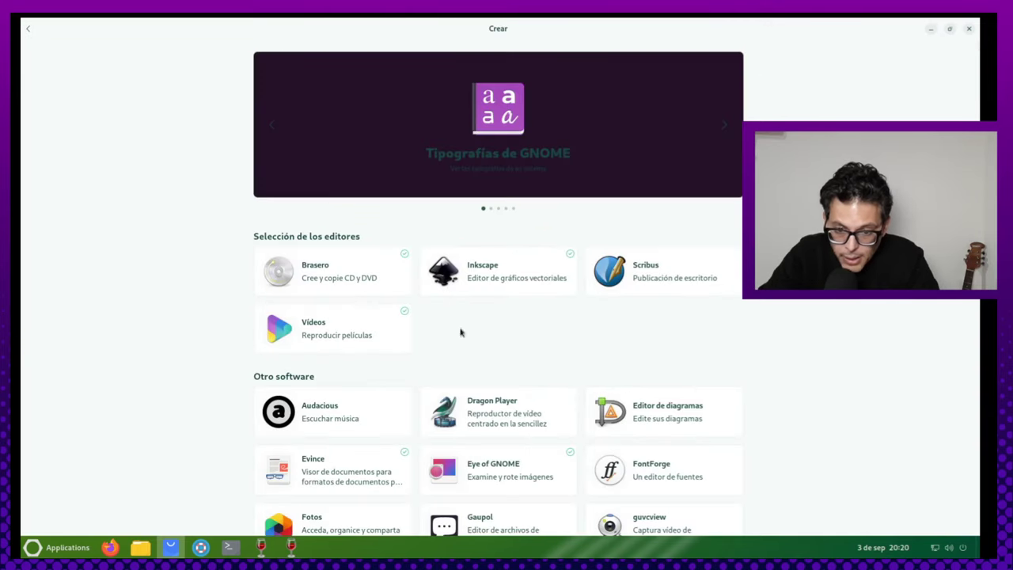
pyautogui.scroll(-2, 807, 333)
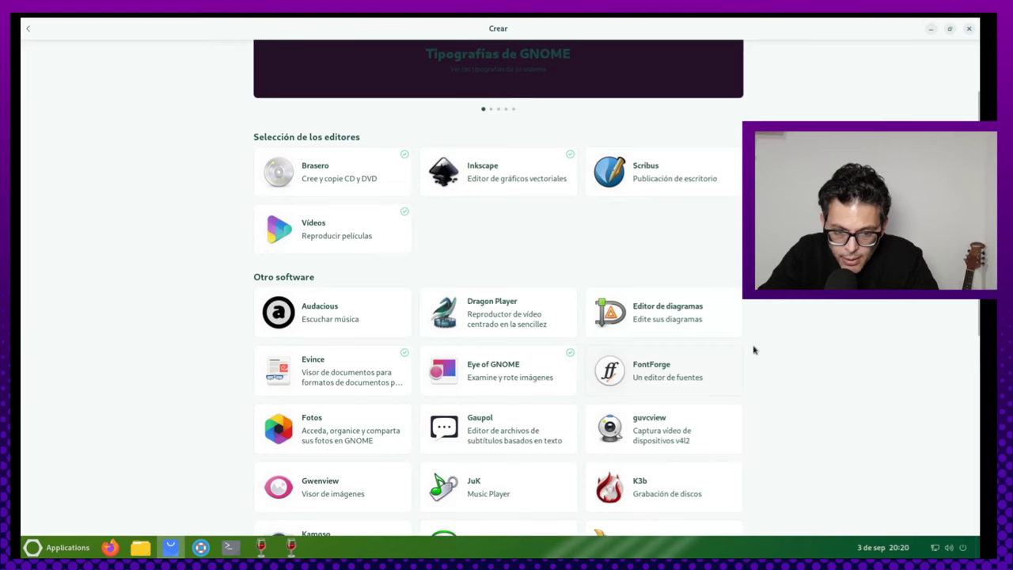
pyautogui.scroll(-1, 594, 317)
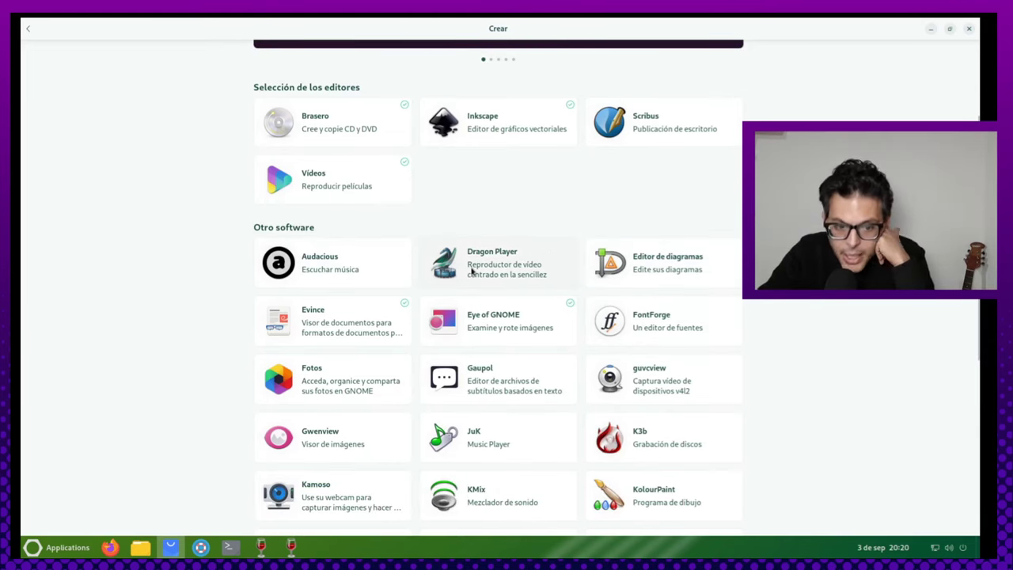
pyautogui.scroll(-2, 758, 320)
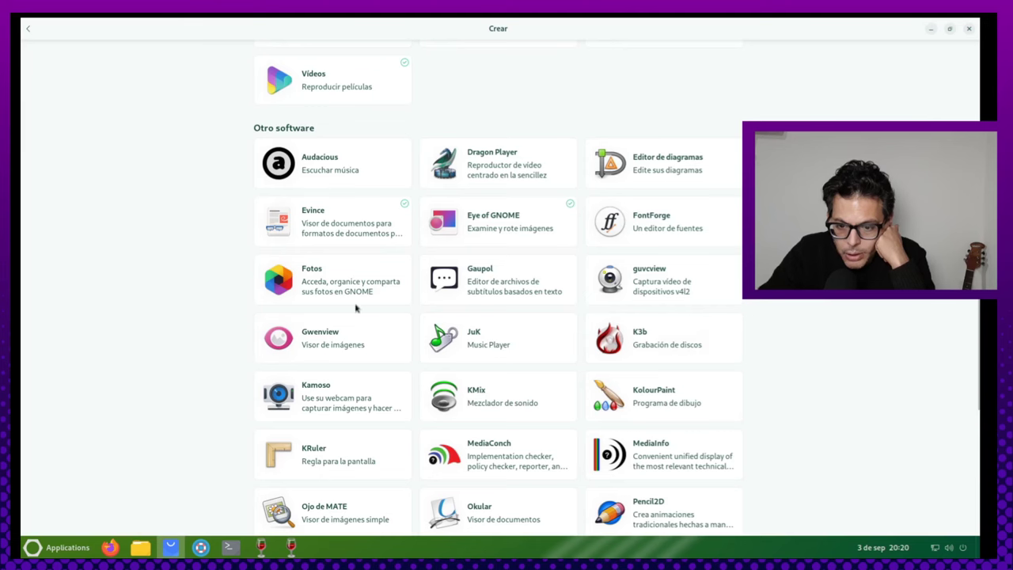
pyautogui.scroll(-1, 343, 294)
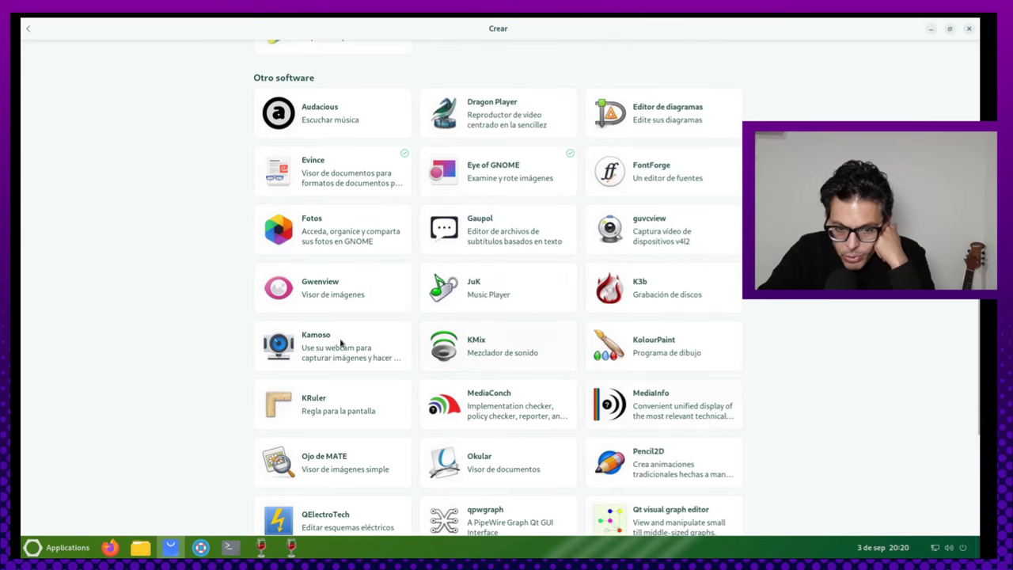
pyautogui.scroll(-3, 657, 336)
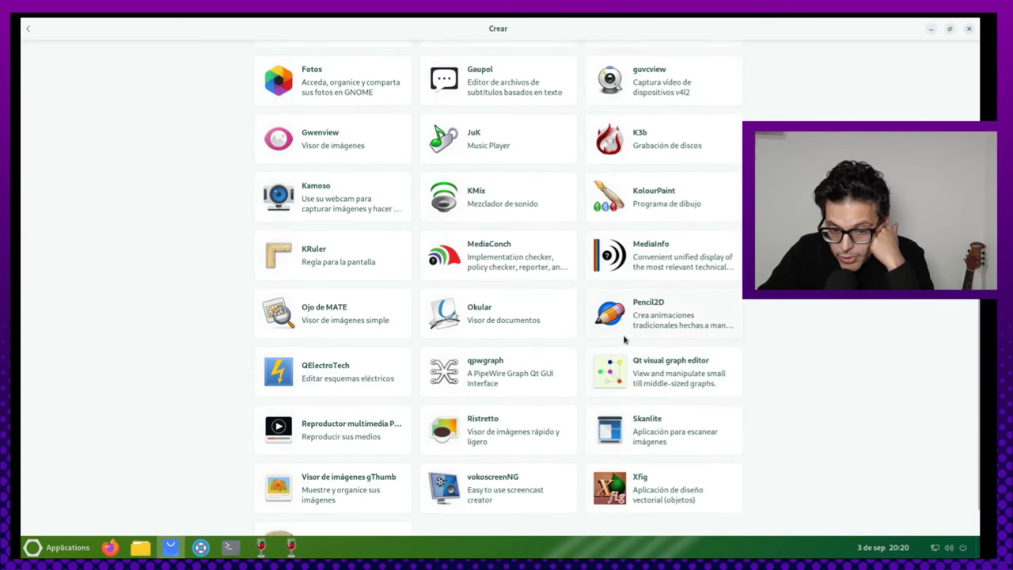
pyautogui.scroll(-1, 624, 339)
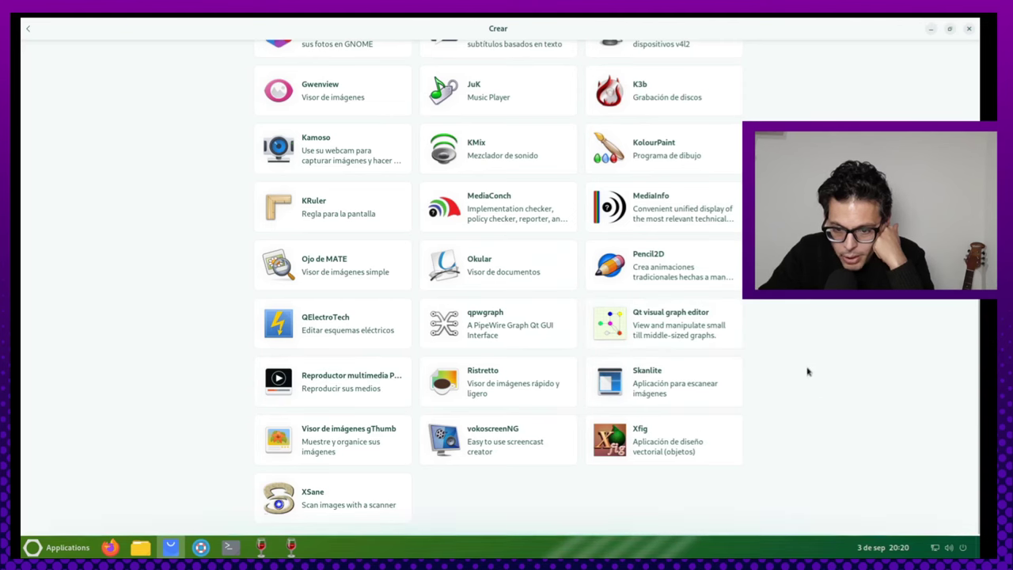
pyautogui.scroll(10, 764, 301)
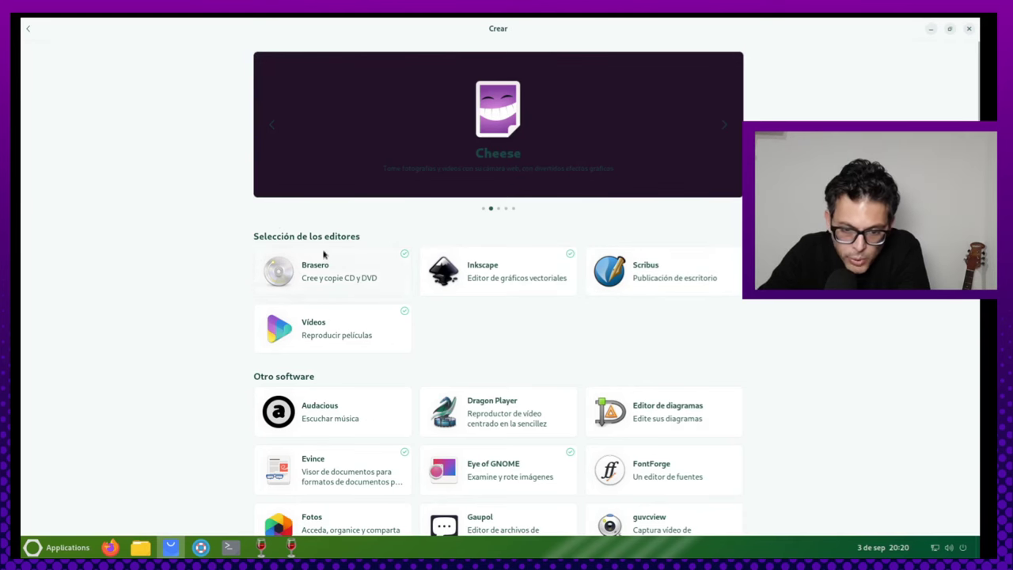
pyautogui.click(28, 29)
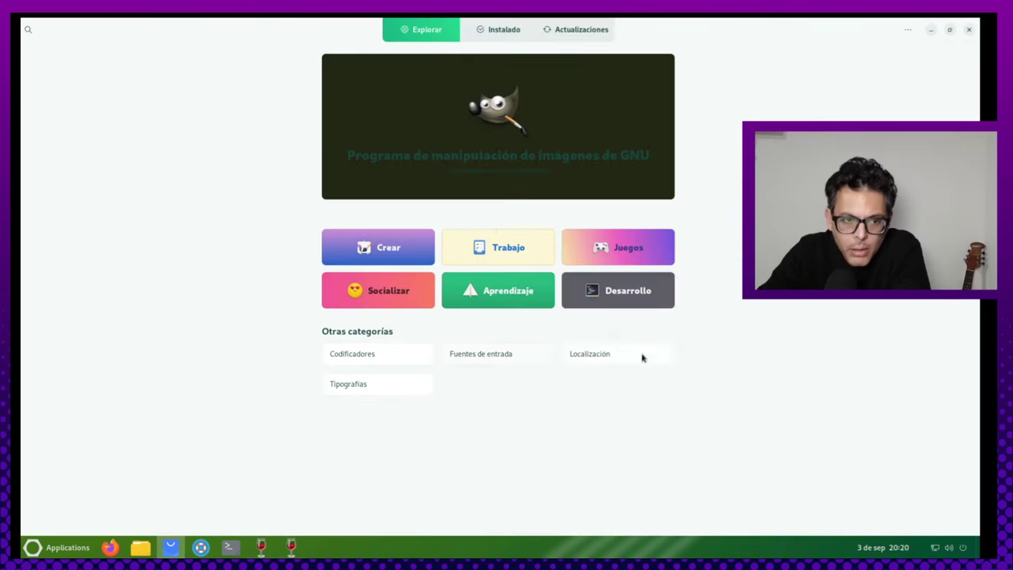
# Examine the full list of applications in the store's Trabajo category and return to the overview
pyautogui.click(522, 249)
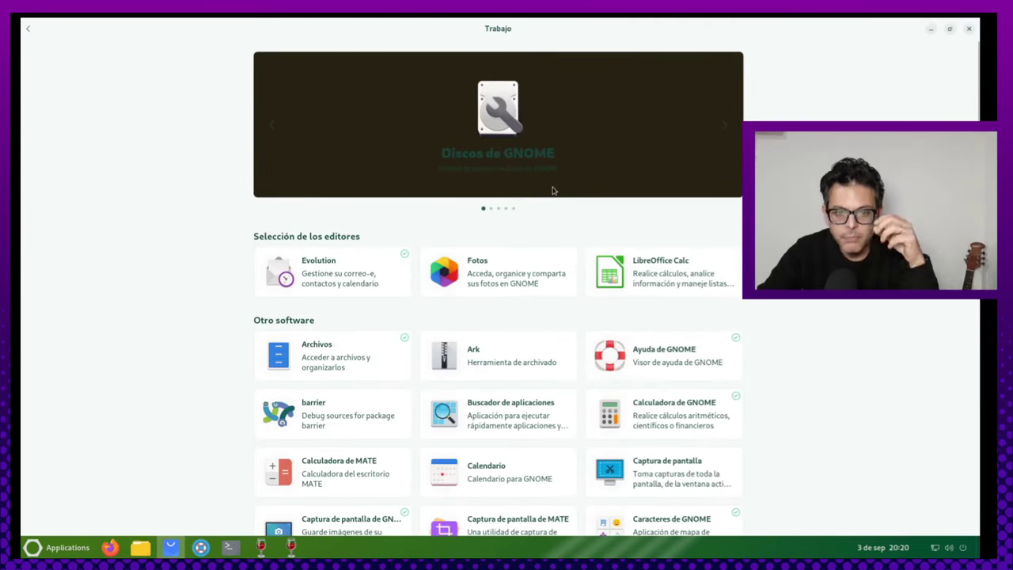
pyautogui.scroll(-3, 552, 190)
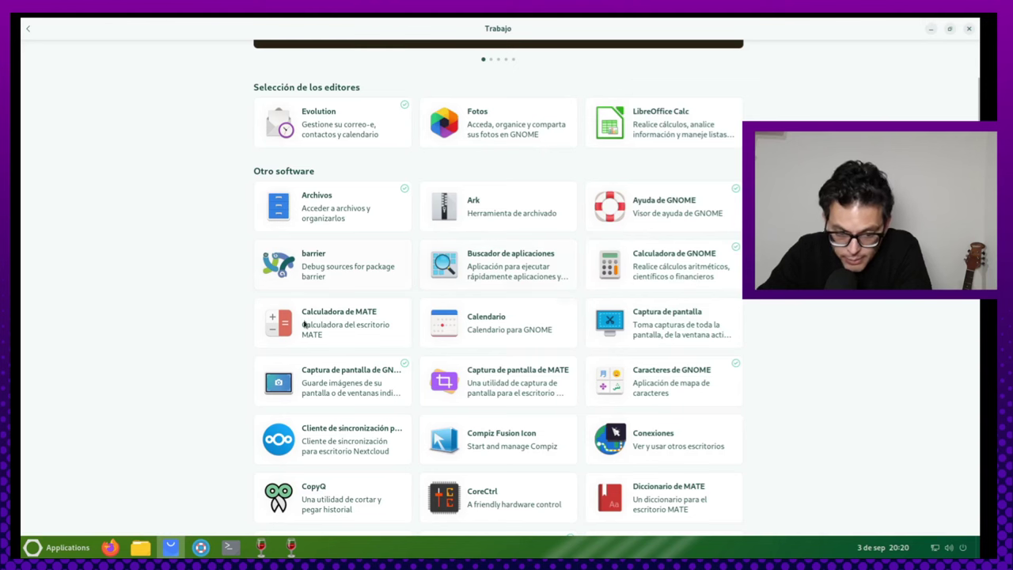
pyautogui.scroll(-1, 801, 349)
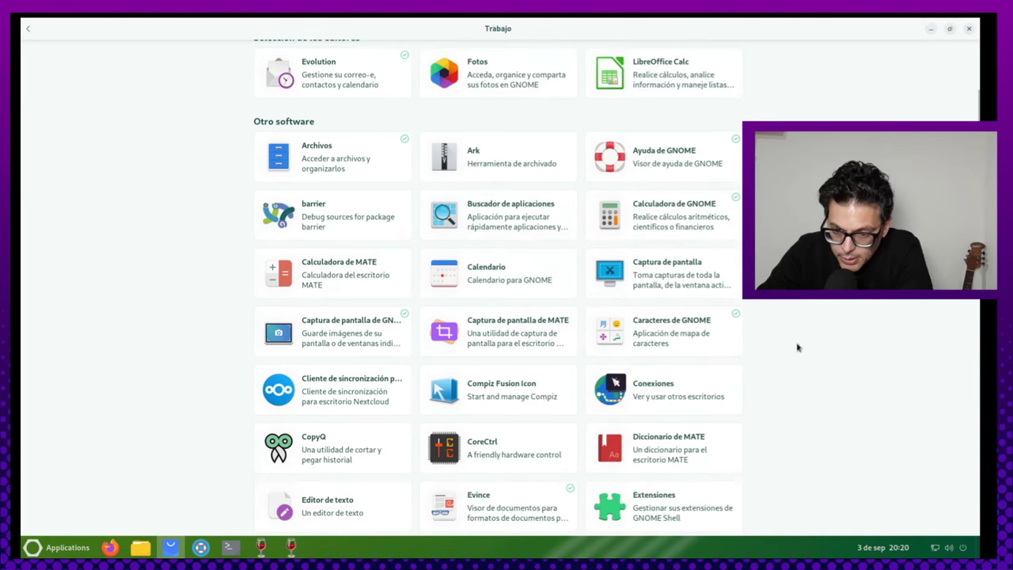
pyautogui.scroll(-3, 794, 343)
pyautogui.scroll(-3, 715, 378)
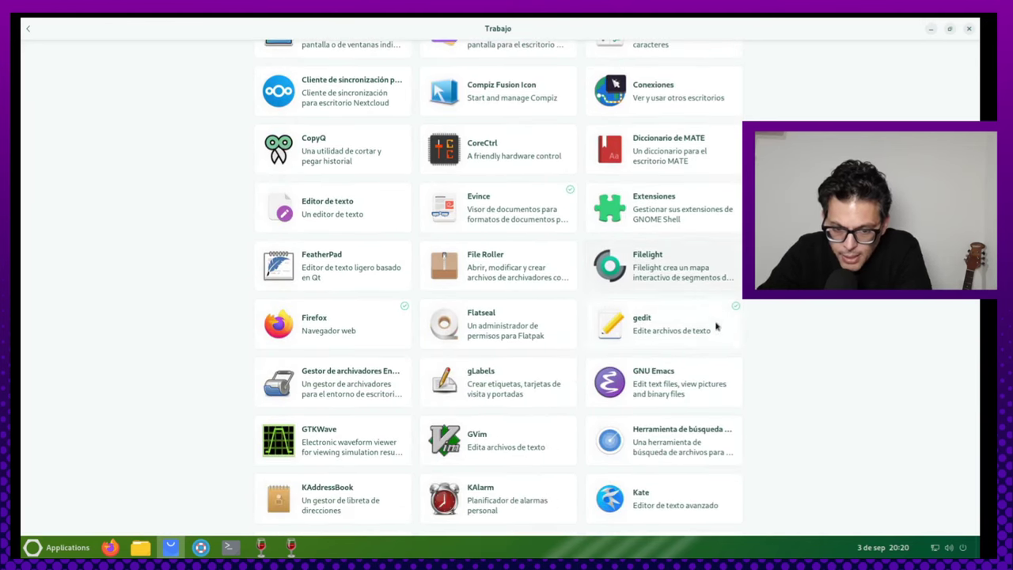
pyautogui.scroll(-3, 720, 333)
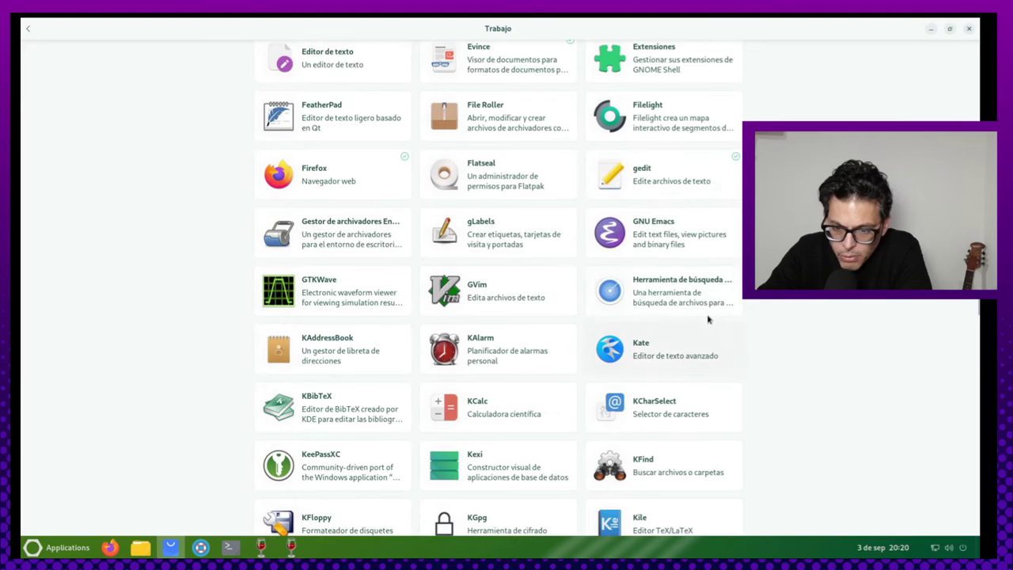
pyautogui.scroll(-2, 579, 344)
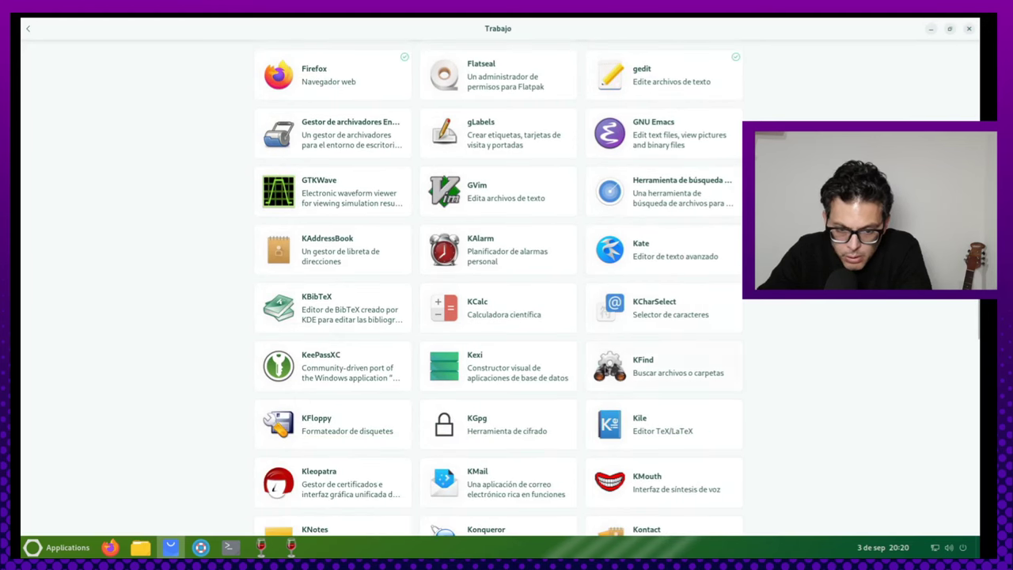
pyautogui.scroll(-3, 669, 388)
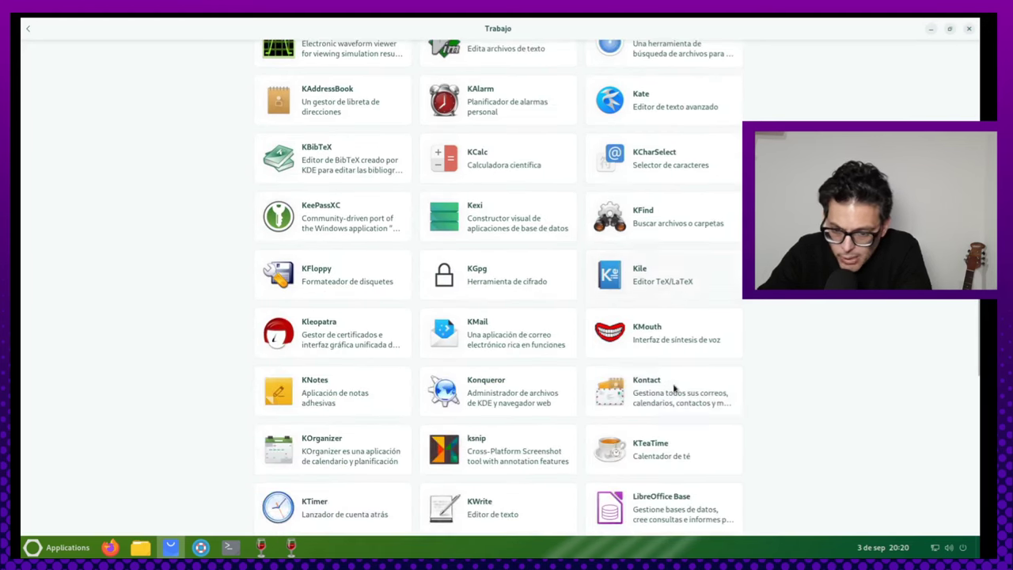
pyautogui.scroll(-3, 677, 350)
pyautogui.scroll(-4, 674, 345)
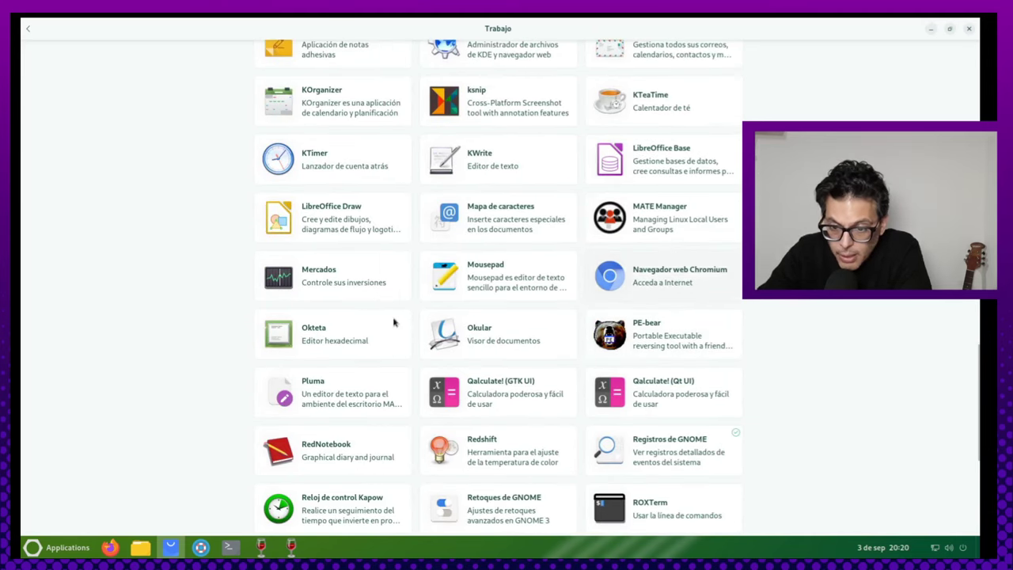
pyautogui.scroll(-3, 664, 361)
pyautogui.scroll(-3, 663, 360)
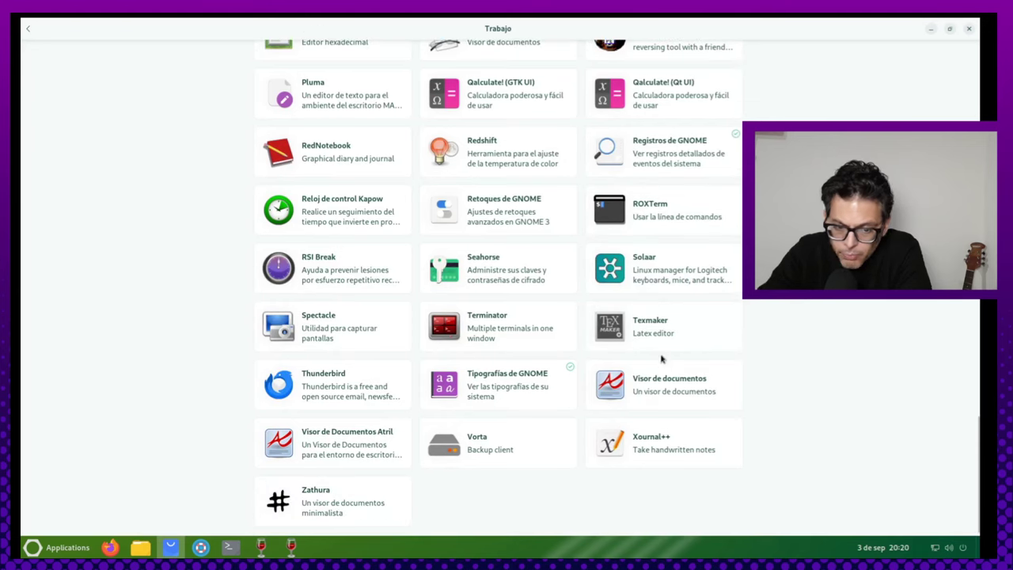
pyautogui.scroll(-1, 523, 470)
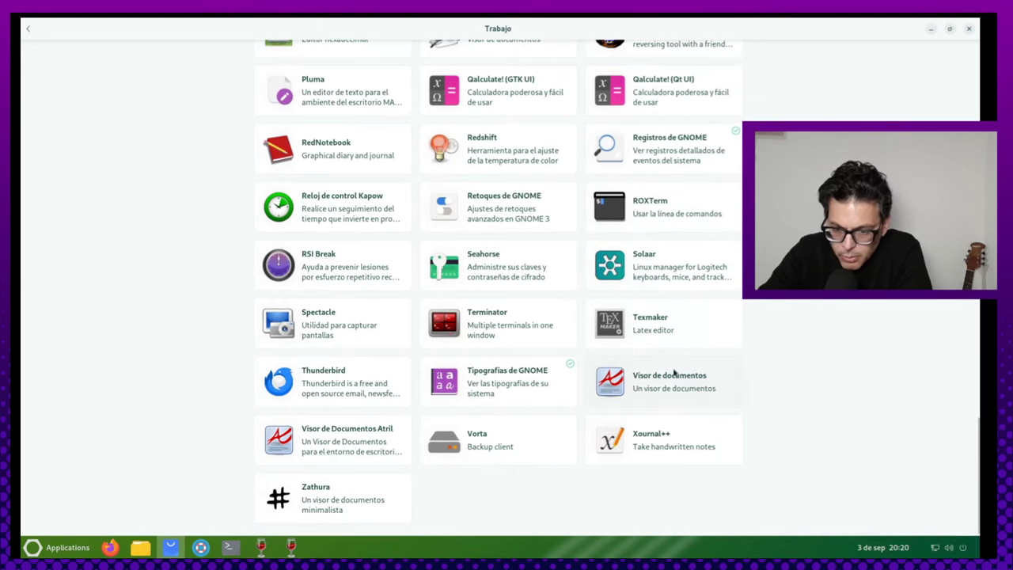
pyautogui.scroll(20, 674, 306)
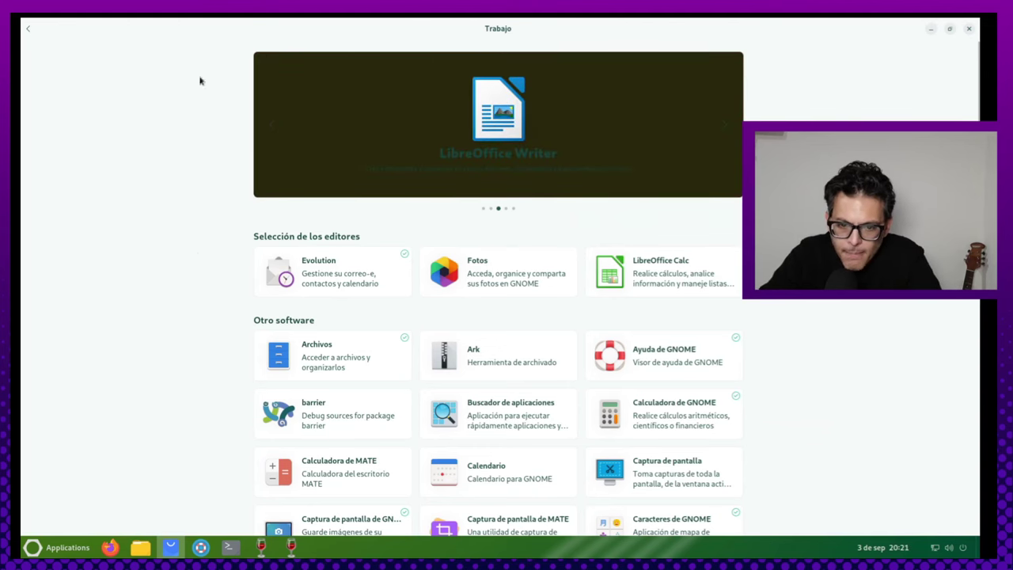
pyautogui.click(28, 29)
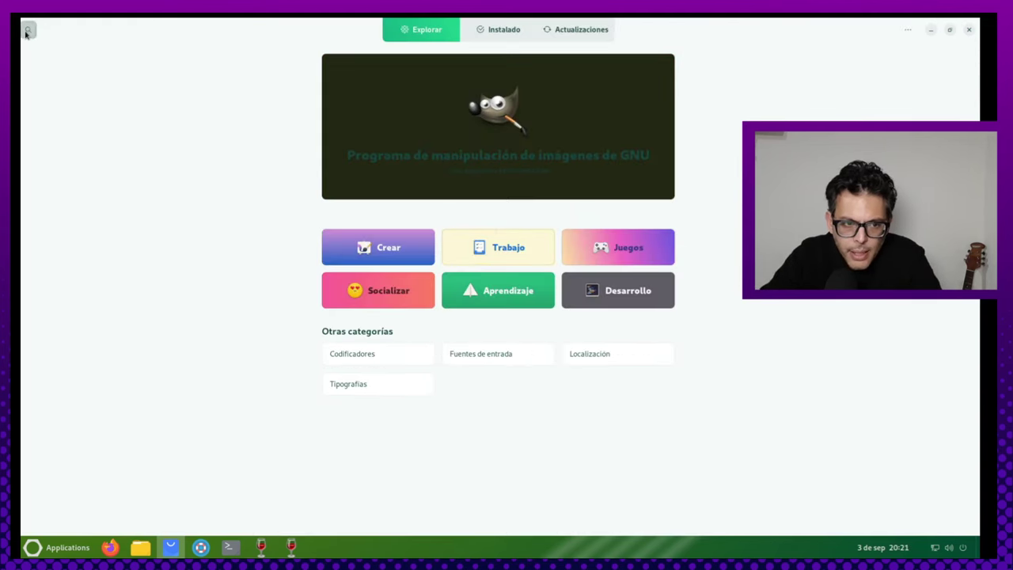
# Search the store for "libreoffice" and start installing LibreOffice Writer
pyautogui.click(27, 30)
pyautogui.write('libreo')
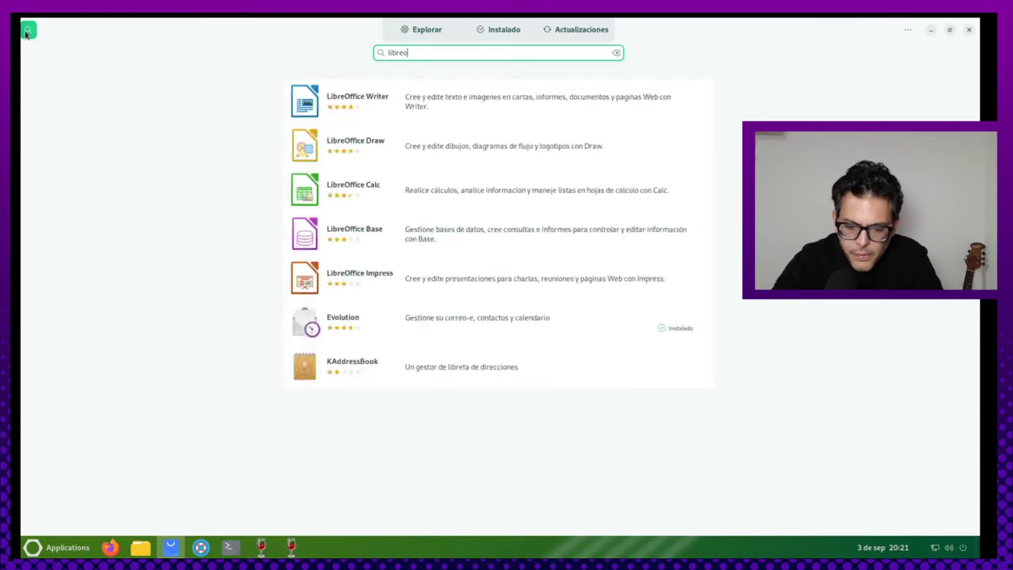
pyautogui.write('ffice')
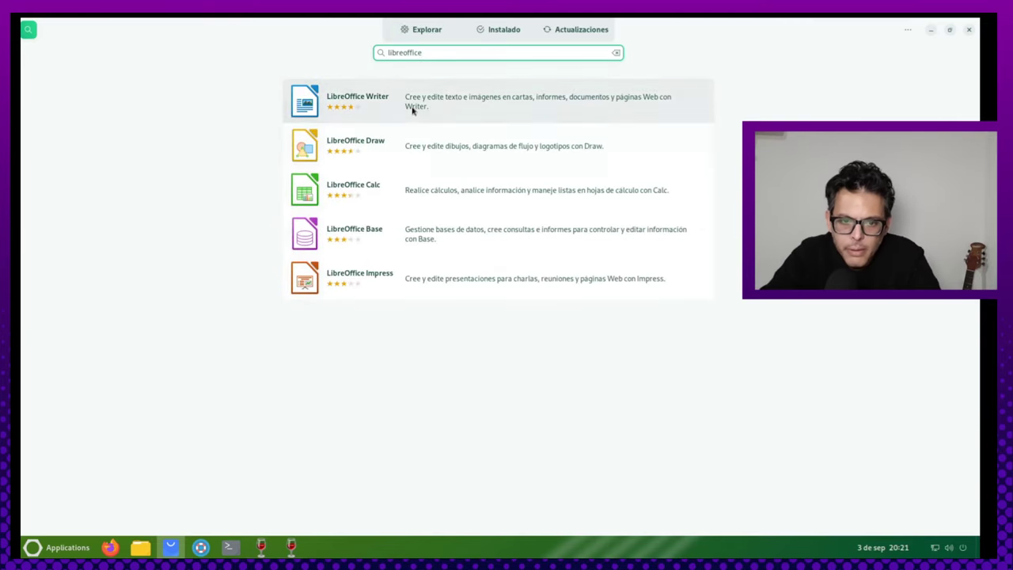
pyautogui.click(689, 104)
pyautogui.click(688, 85)
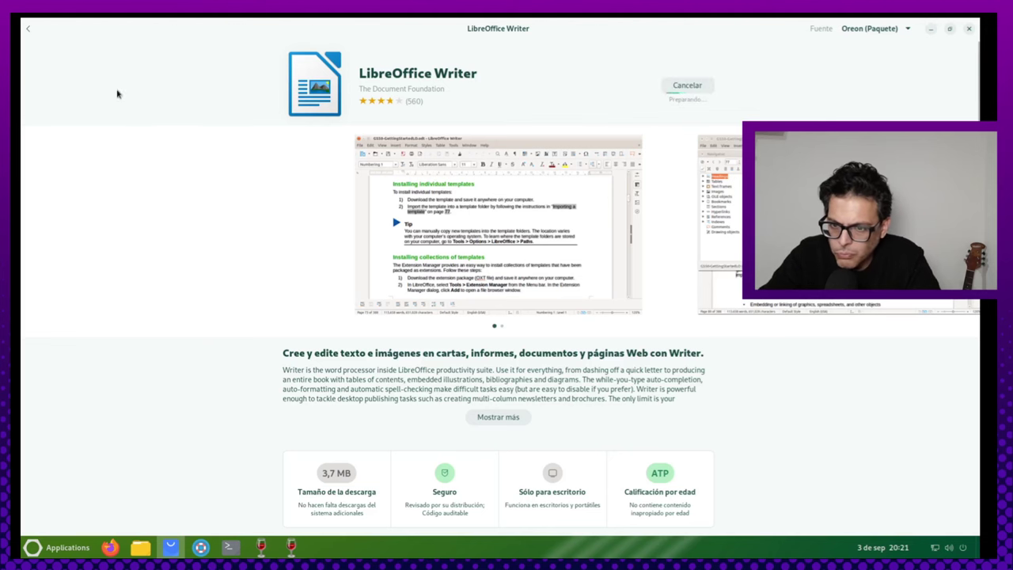
# Check the available sources for LibreOffice Writer, keep Oreon (Paquete), and examine its download and version details
pyautogui.click(889, 28)
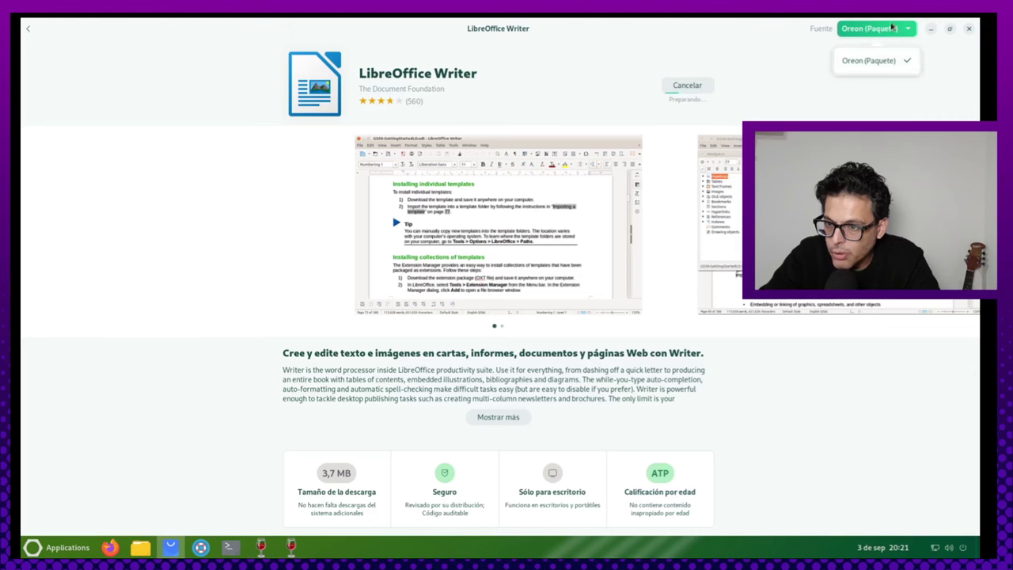
pyautogui.click(855, 60)
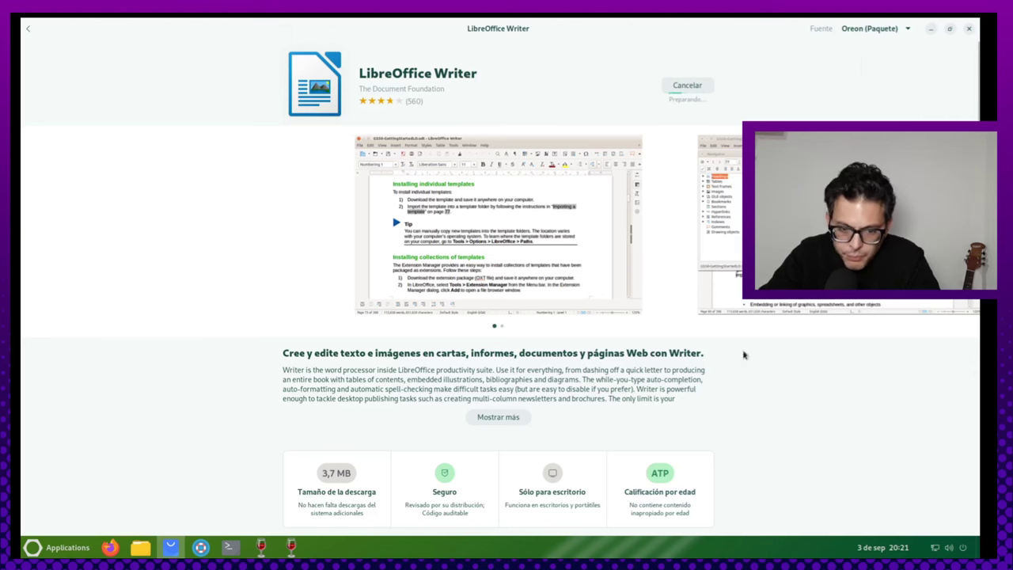
pyautogui.scroll(-3, 717, 410)
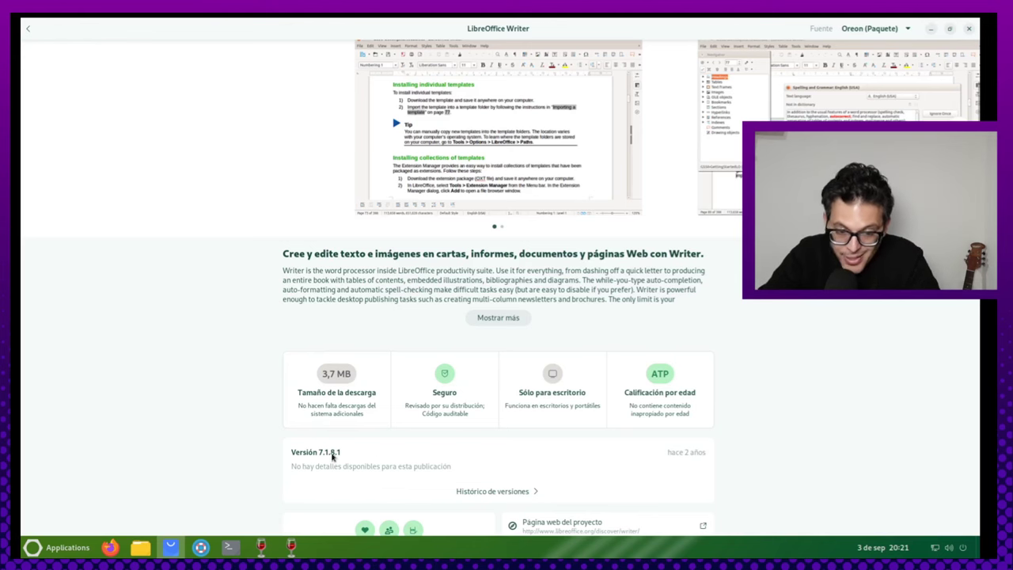
pyautogui.scroll(3, 538, 451)
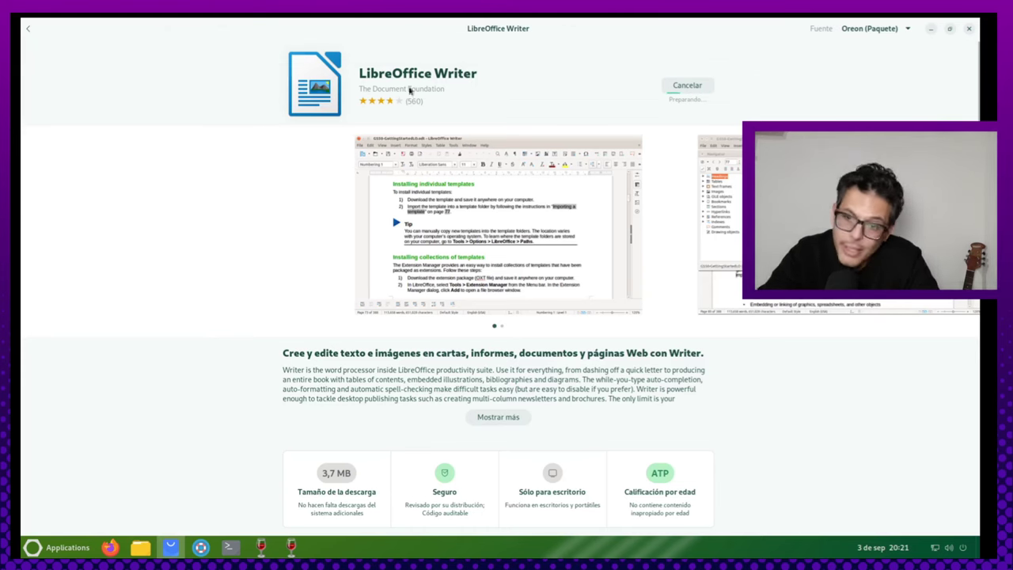
# Return to the LibreOffice results, open LibreOffice Calc's details page and go back to the results
pyautogui.click(29, 30)
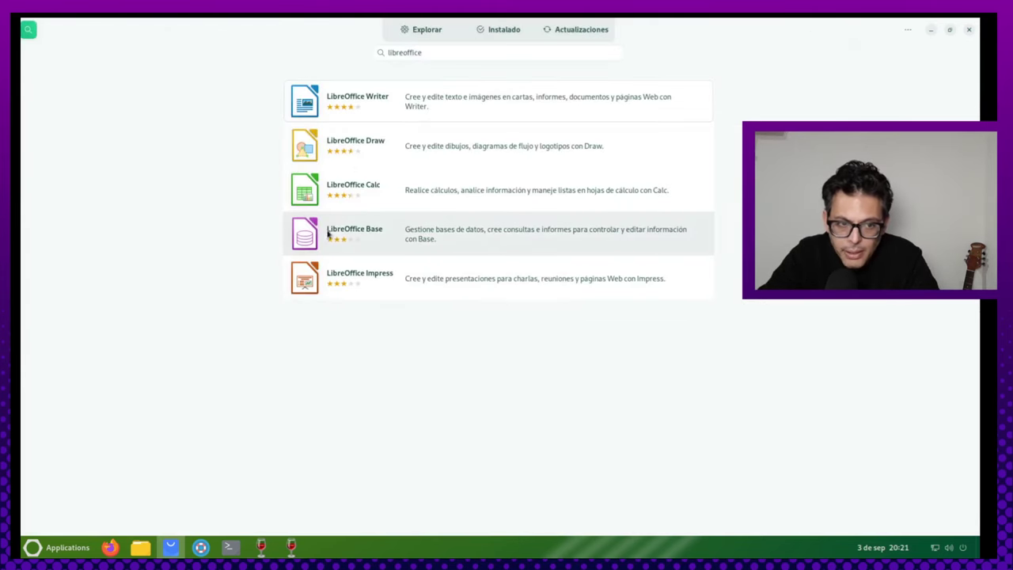
pyautogui.click(441, 197)
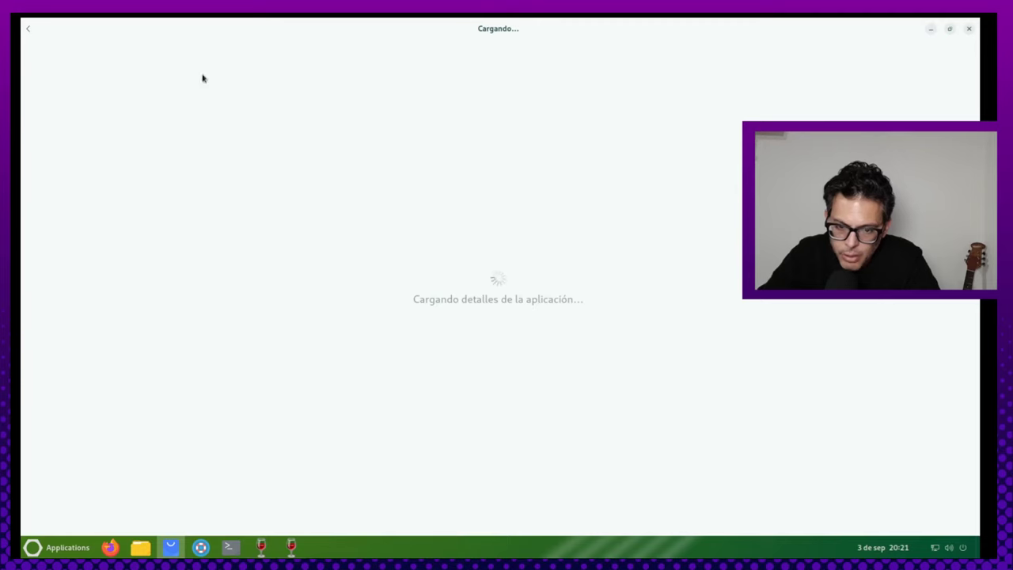
pyautogui.click(29, 30)
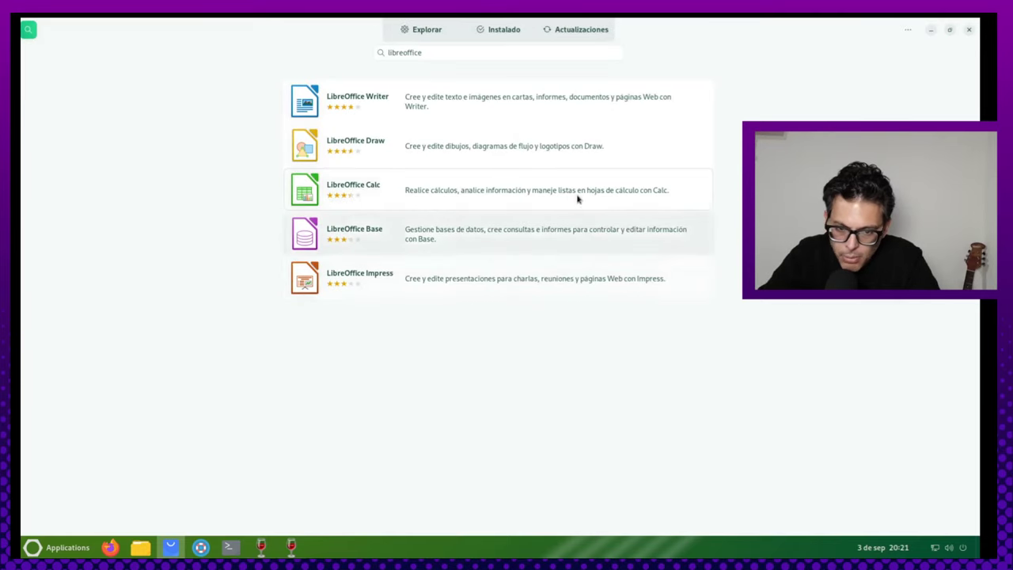
# Open LibreOffice Writer's page to check its installation and cancel the Wine Mono installer that is downloading
pyautogui.click(679, 97)
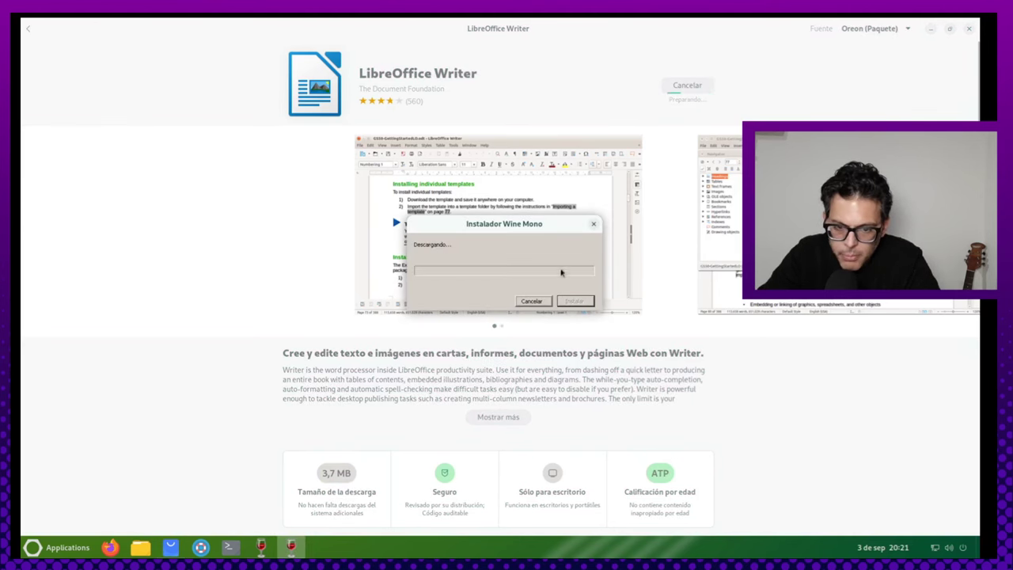
pyautogui.click(532, 302)
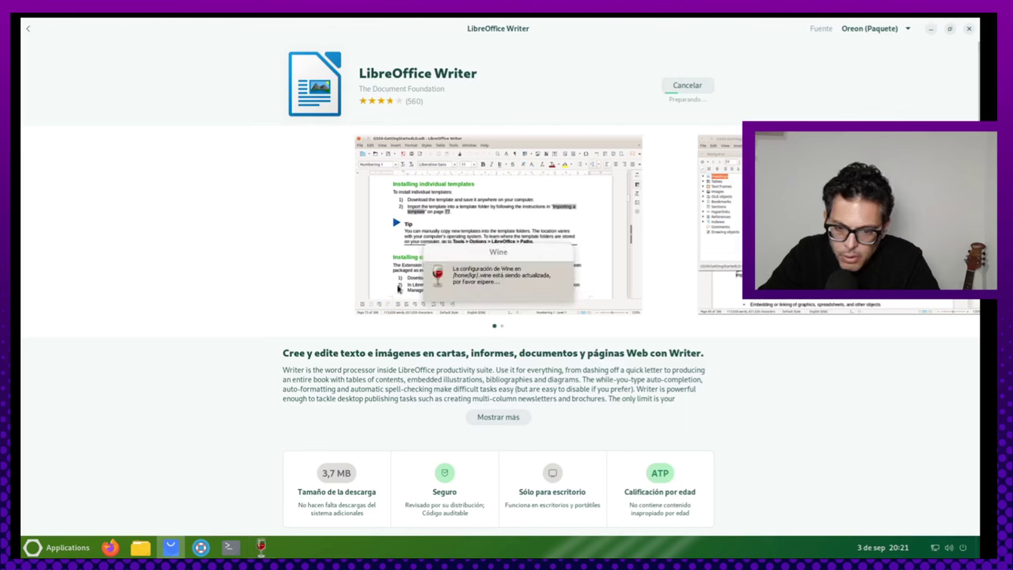
pyautogui.click(264, 553)
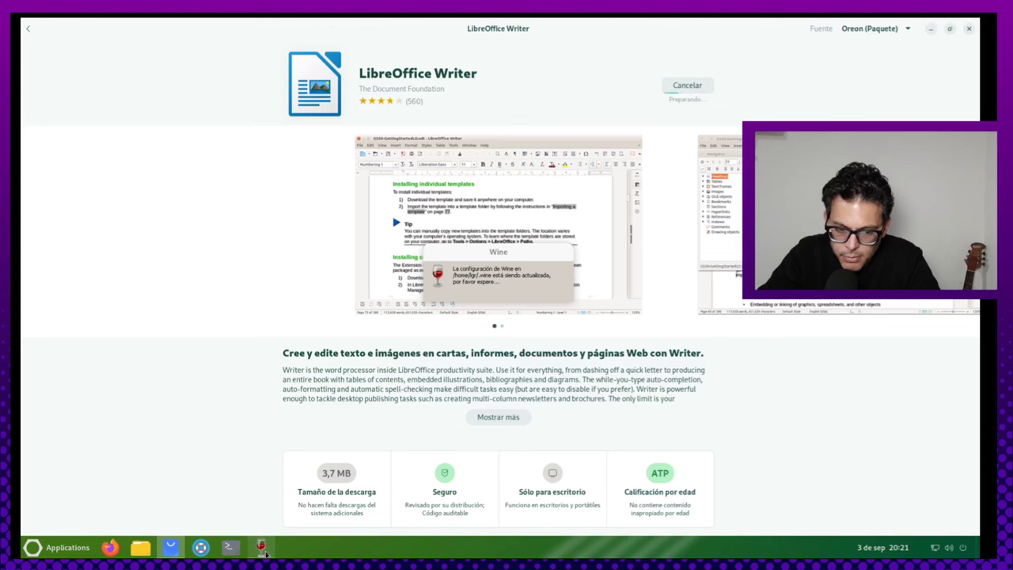
pyautogui.moveTo(498, 252); pyautogui.dragTo(498, 270)
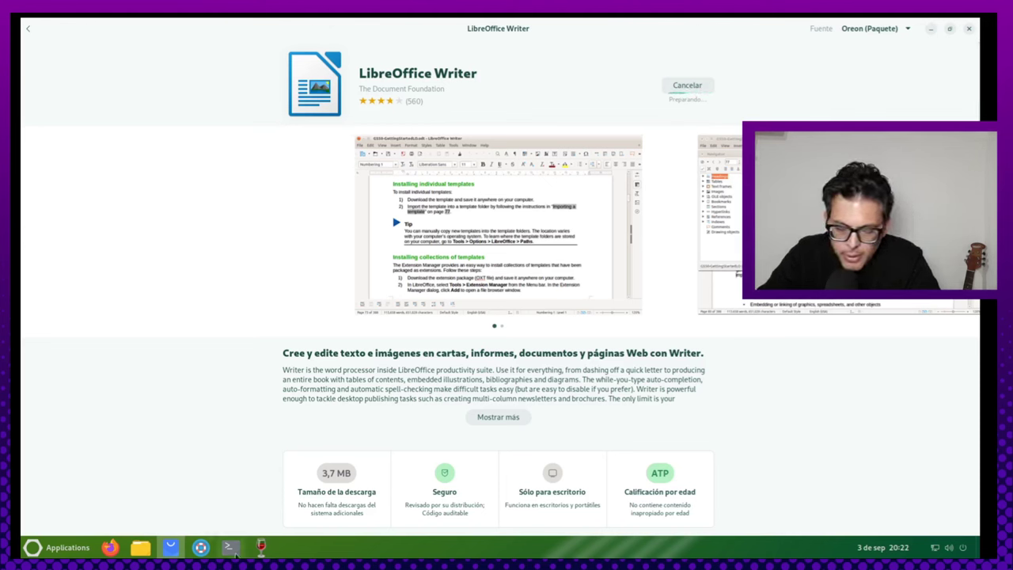
pyautogui.moveTo(267, 555)
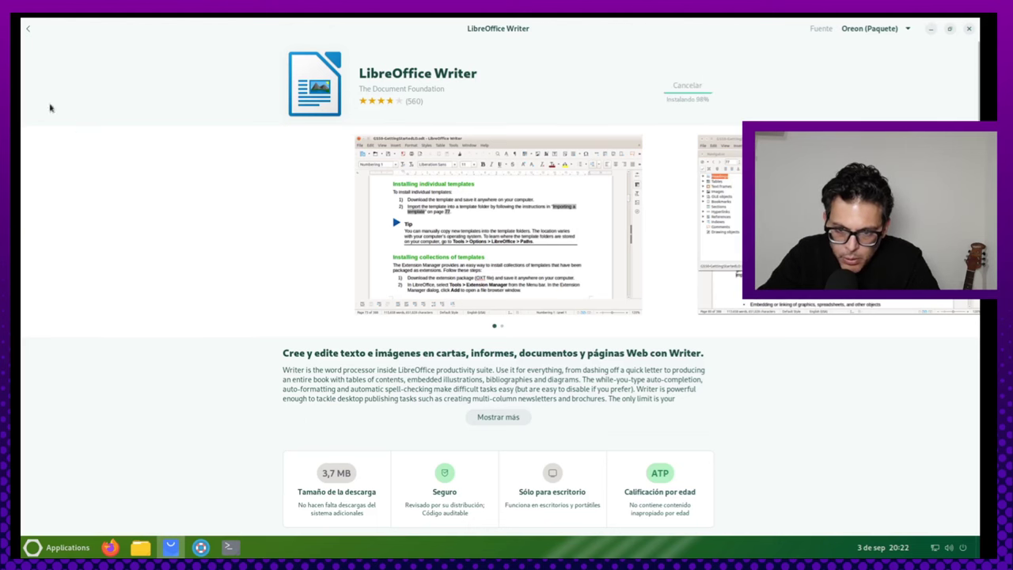
# Start installing LibreOffice Calc from the libreoffice search results and return to the results list
pyautogui.click(28, 29)
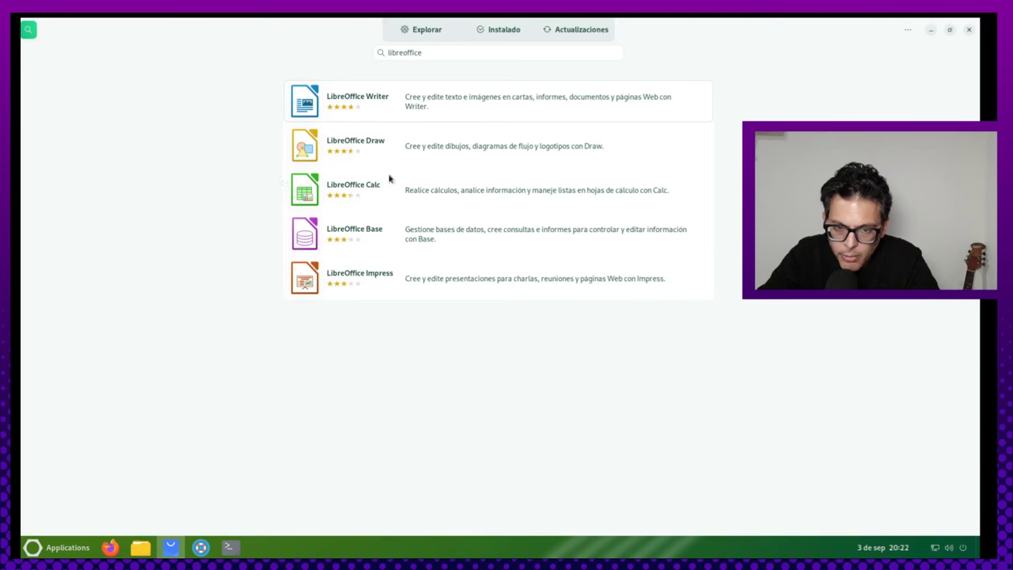
pyautogui.click(469, 190)
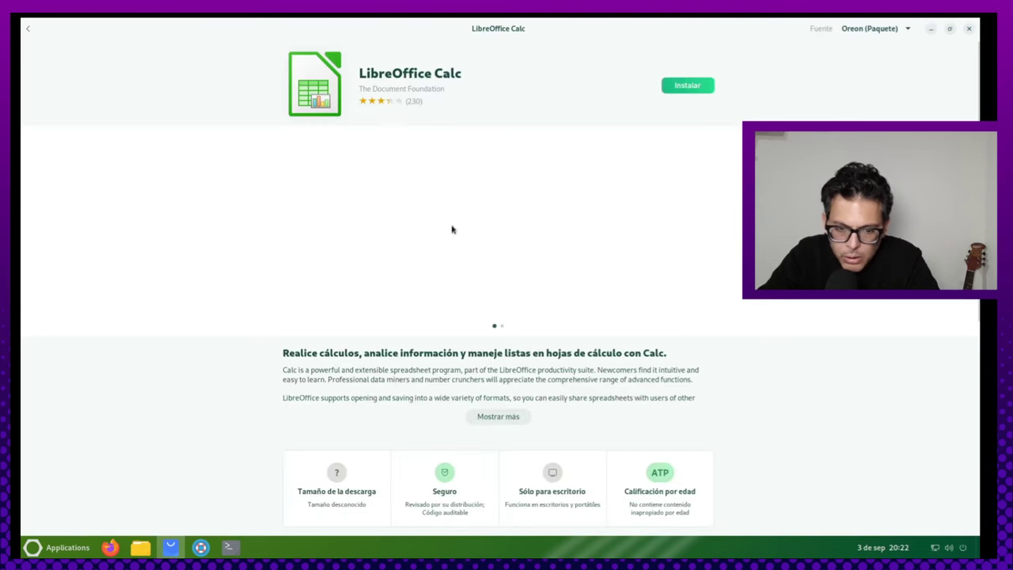
pyautogui.click(701, 83)
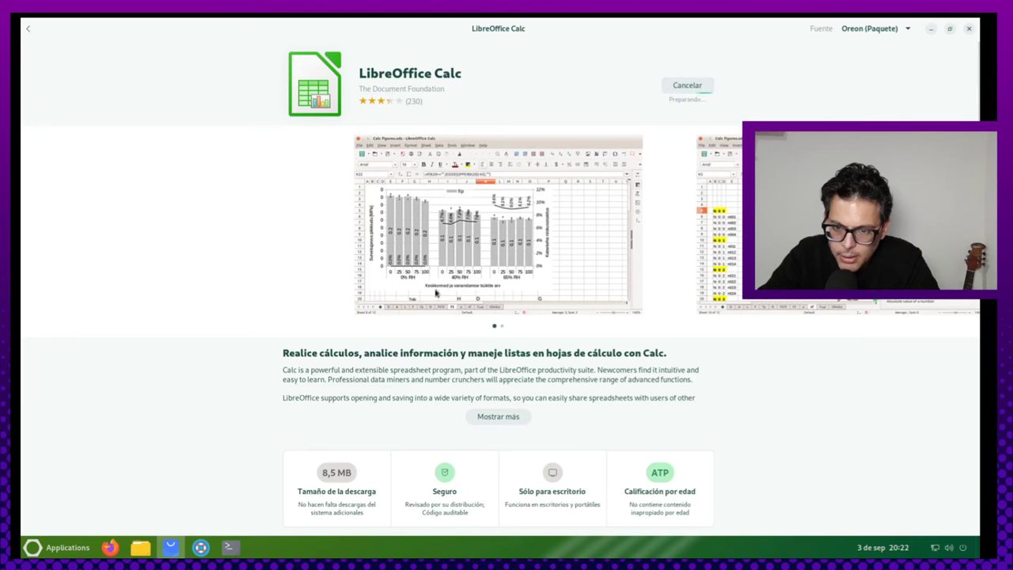
pyautogui.click(28, 29)
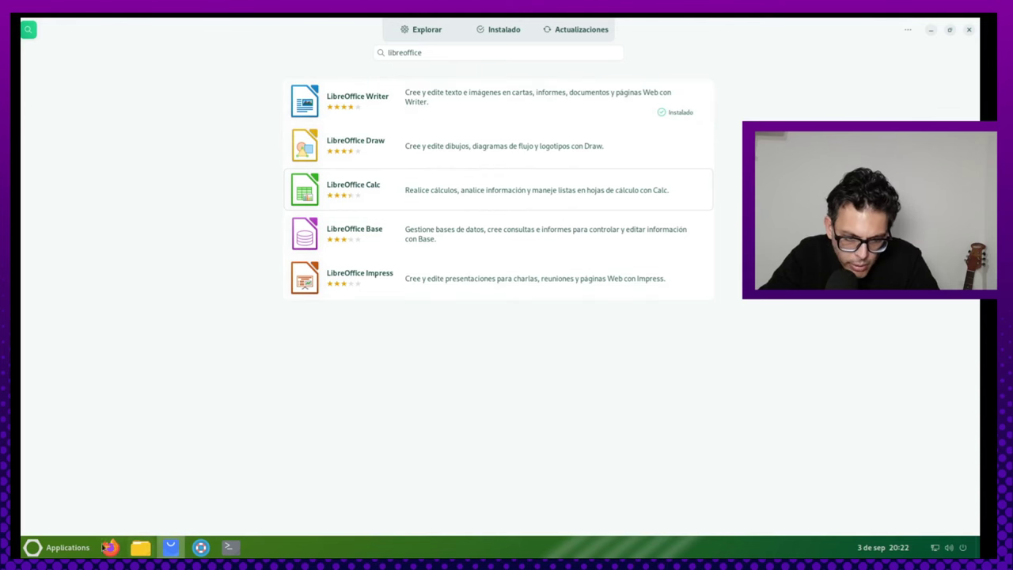
# Look briefly at the applications menu and close the software store
pyautogui.click(61, 541)
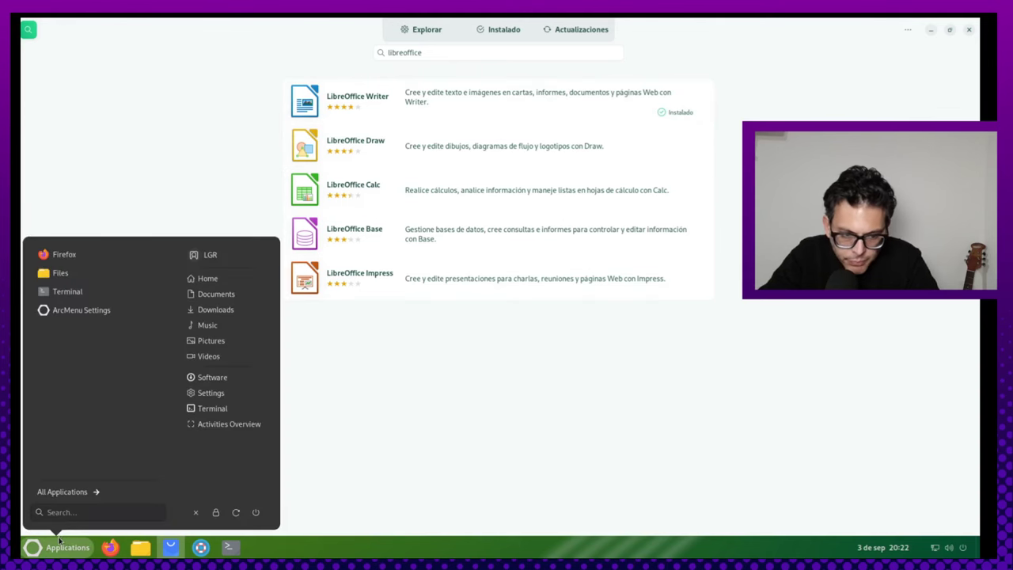
pyautogui.click(60, 540)
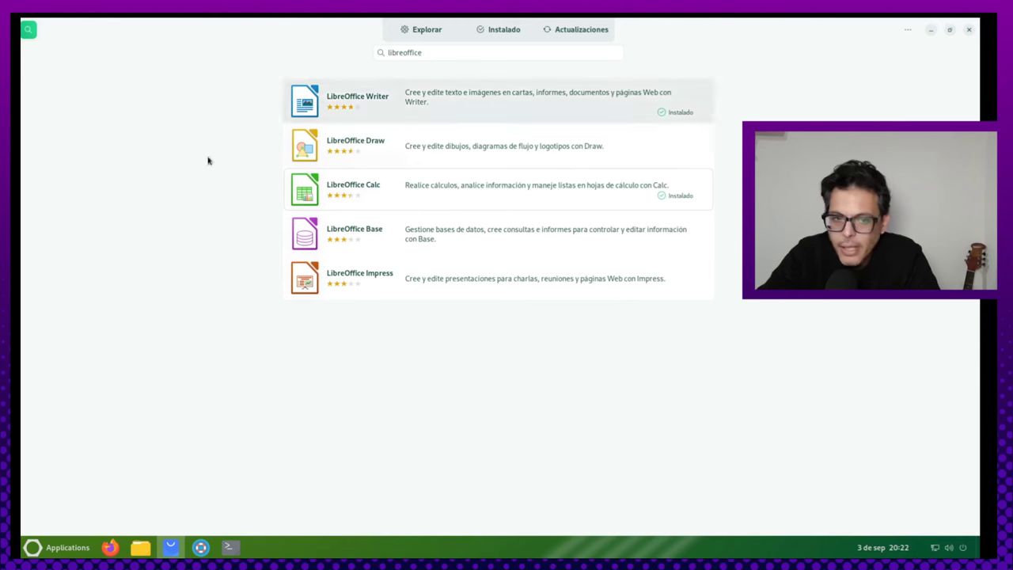
pyautogui.click(970, 31)
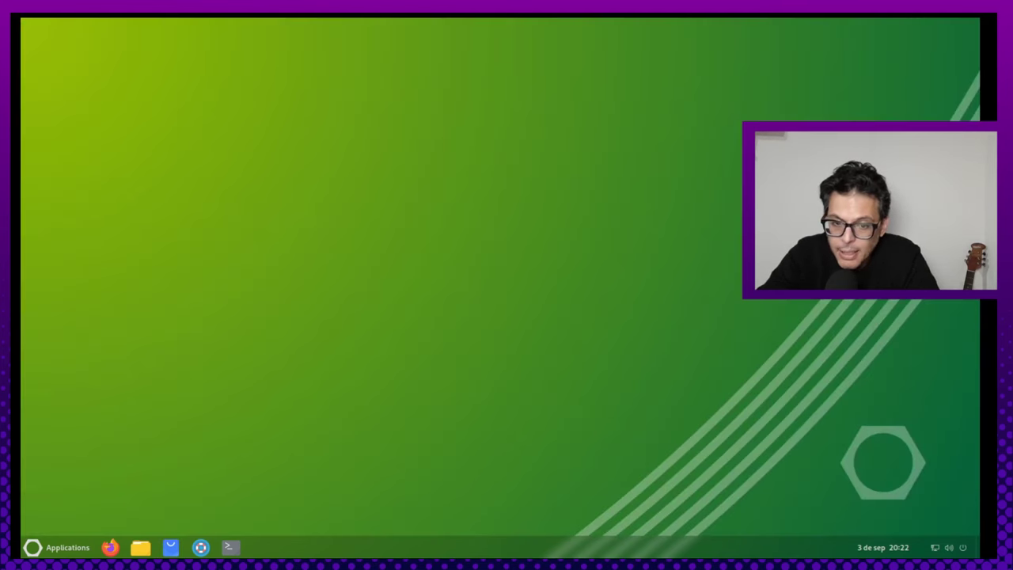
# Update the system from a terminal with "sudo dnf update", entering the account password and accepting the transaction with "s"
pyautogui.click(230, 547)
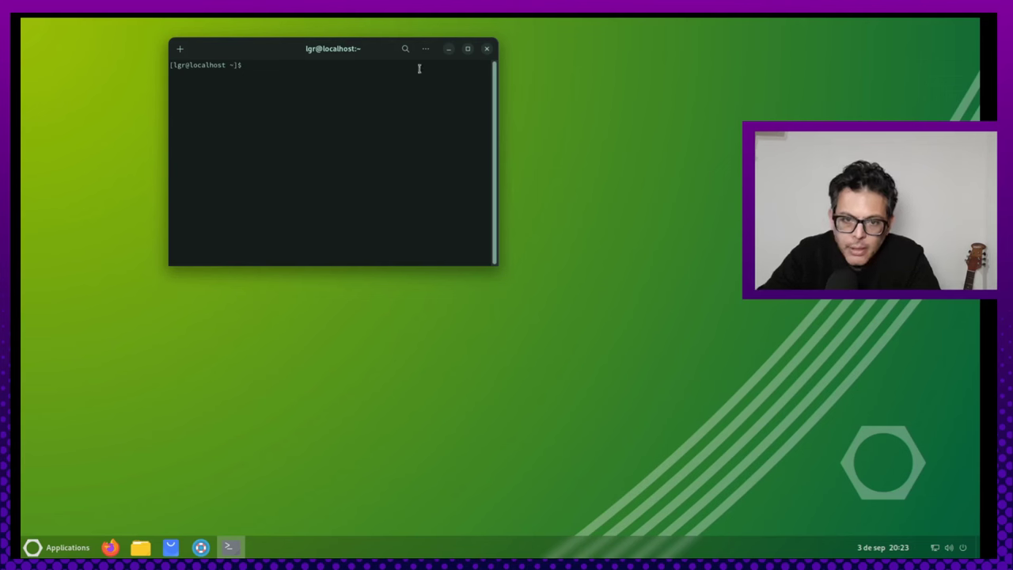
pyautogui.moveTo(365, 61); pyautogui.dragTo(567, 184)
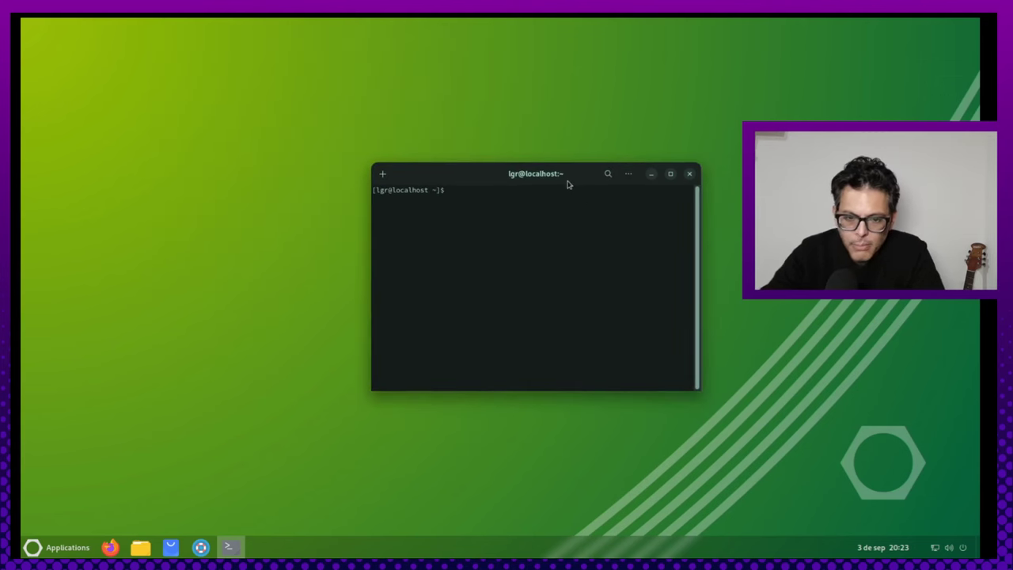
pyautogui.write('sudo dnf update')
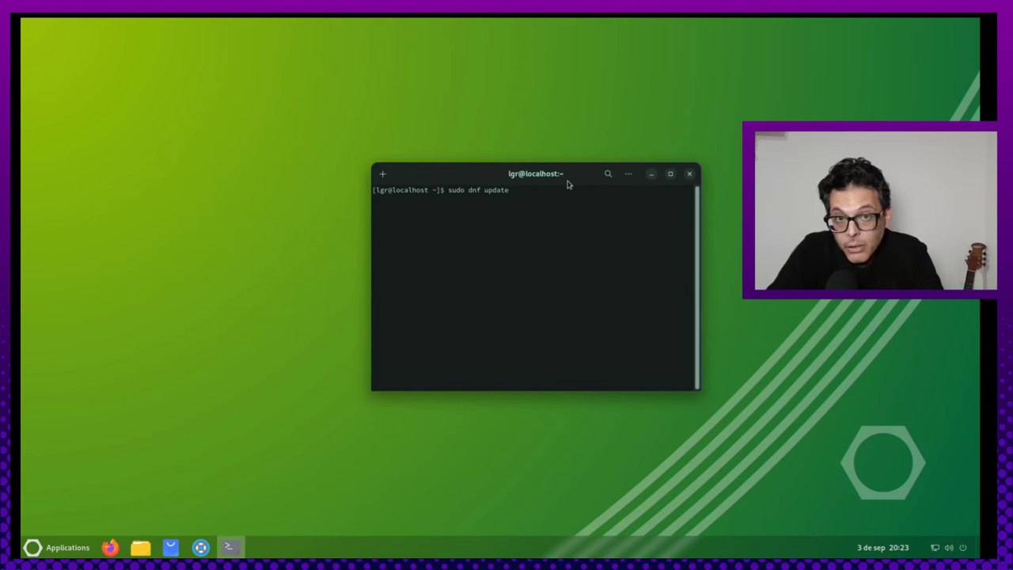
pyautogui.press('Return')
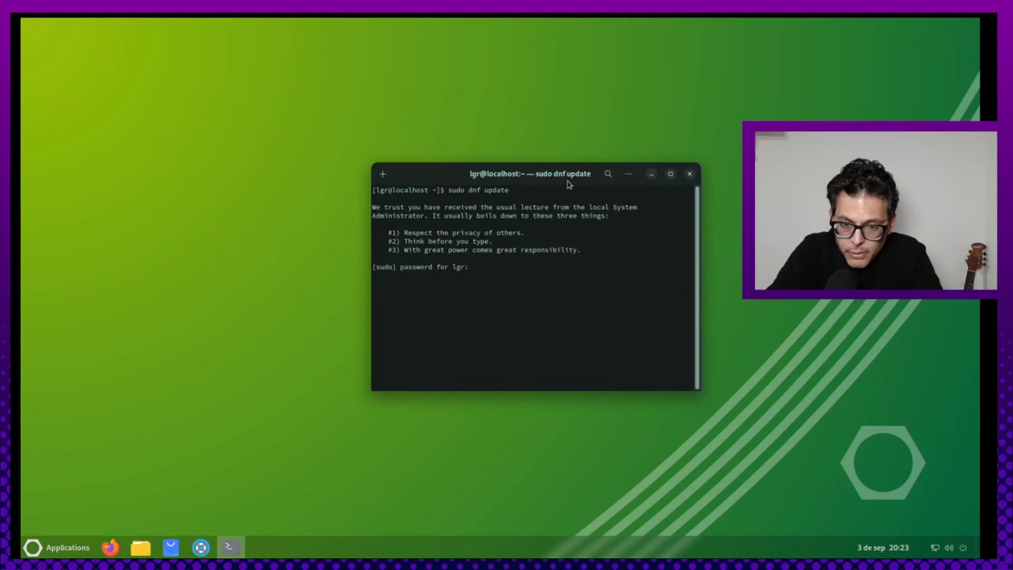
pyautogui.press('Return')
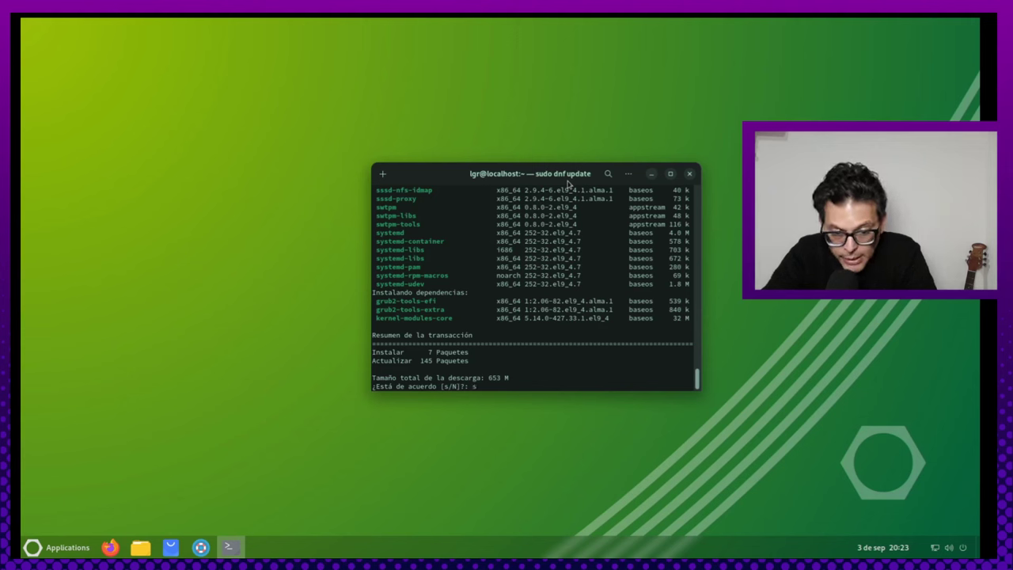
pyautogui.press('Return')
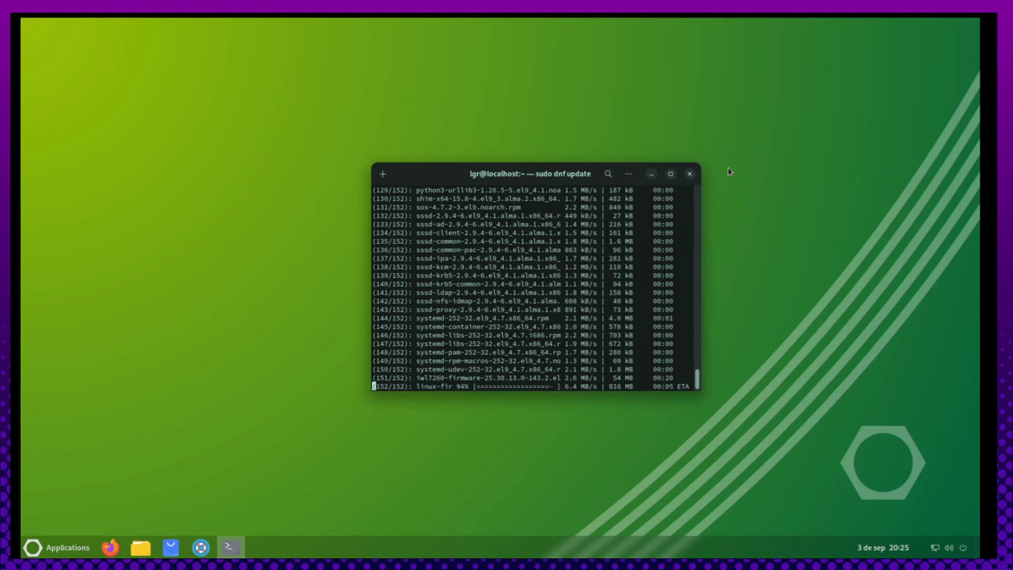
pyautogui.write('s')
pyautogui.press('Return')
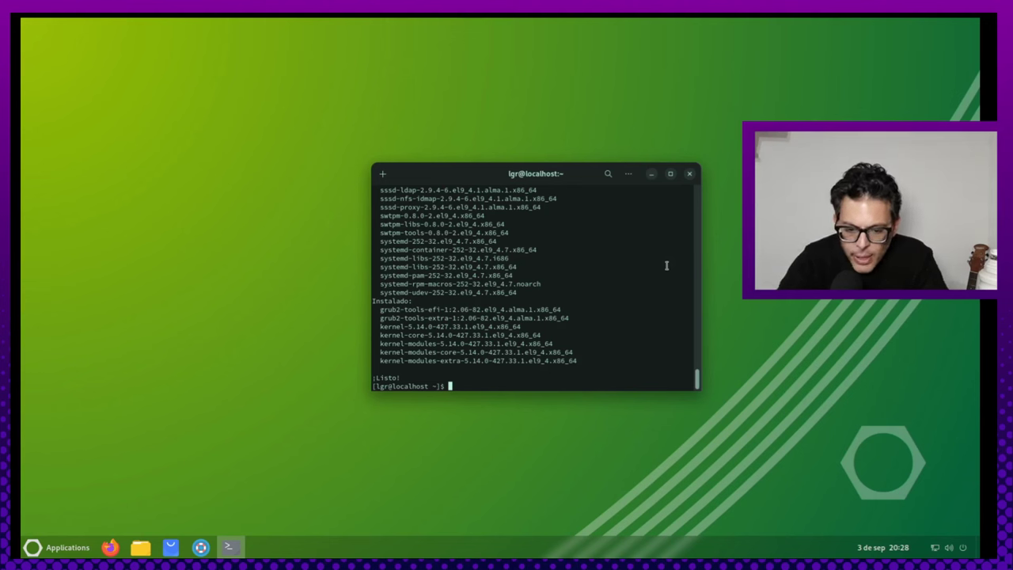
# Search the repositories with "sudo dnf search vlc" and maximize the terminal to examine the matching packages
pyautogui.write('sudo ')
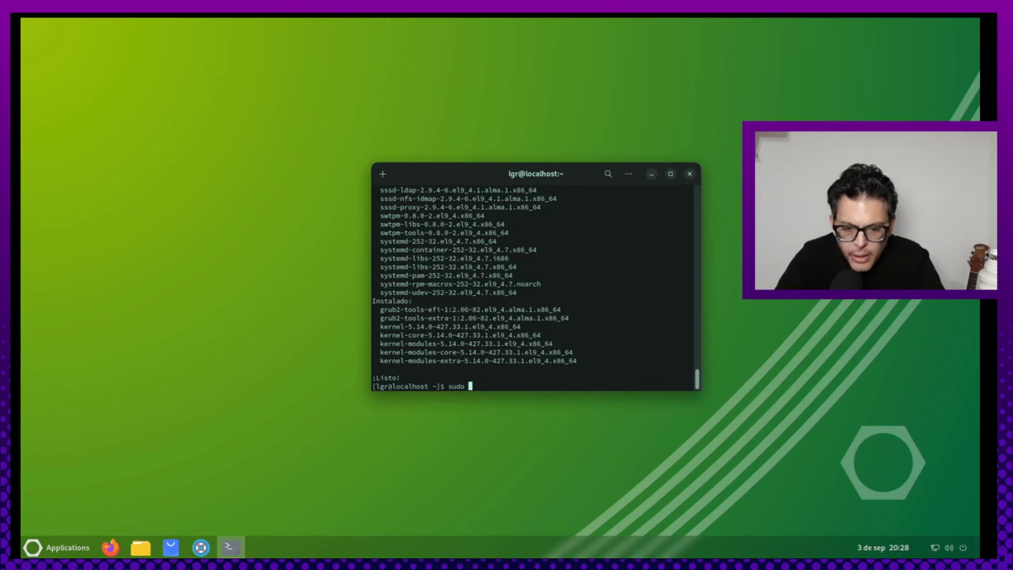
pyautogui.write('dnf searc')
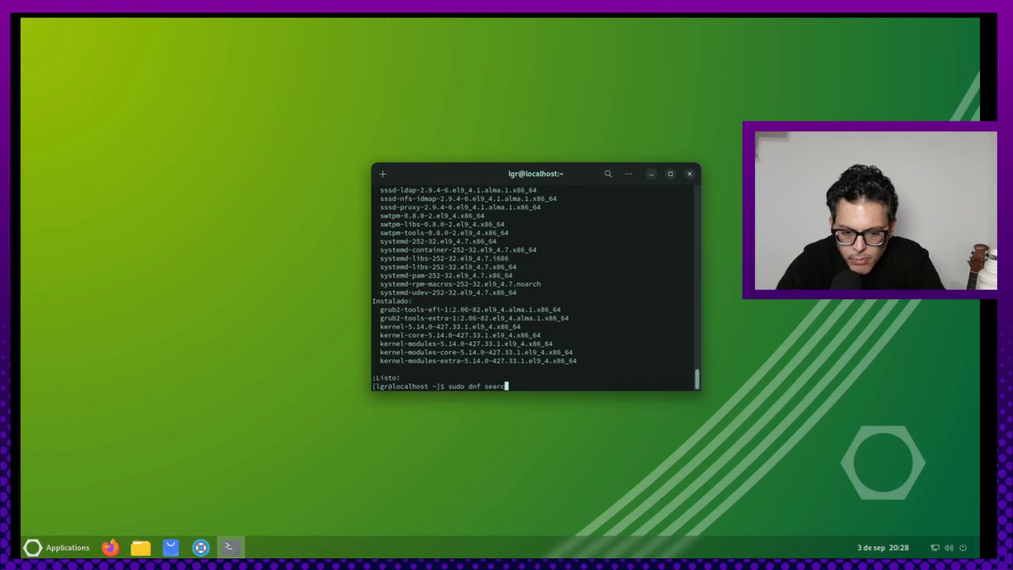
pyautogui.write('h vlc')
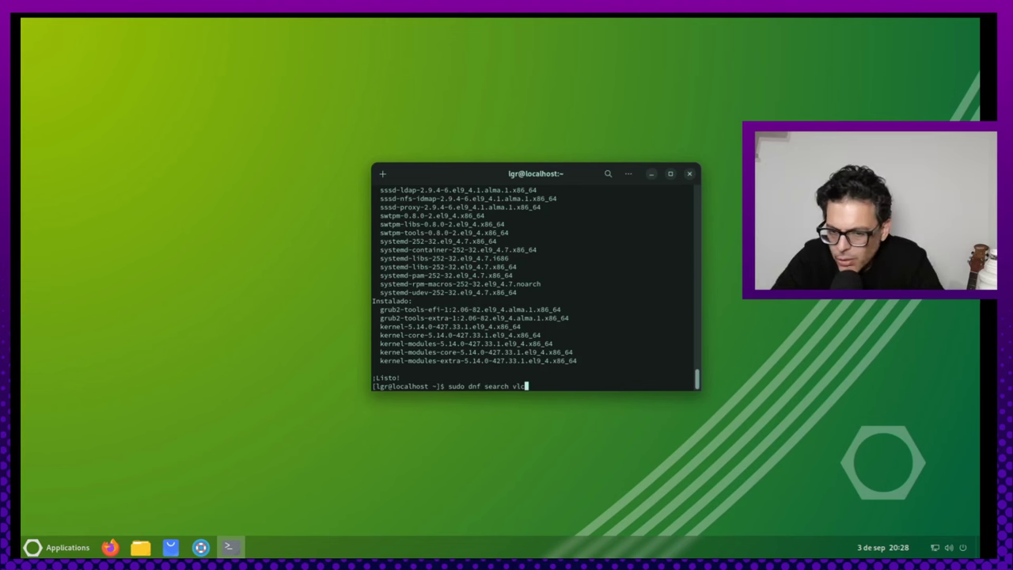
pyautogui.press('Return')
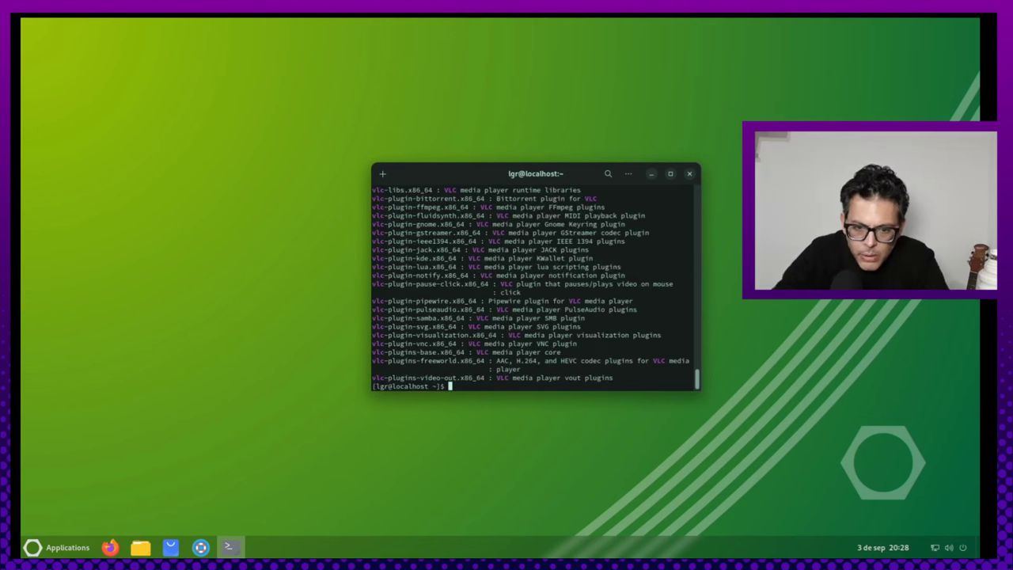
pyautogui.click(670, 174)
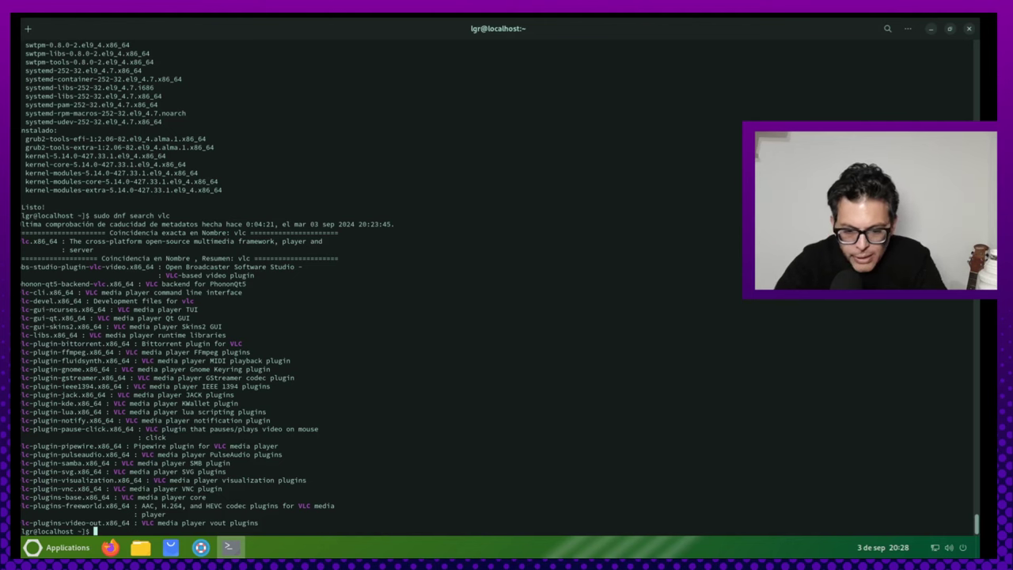
# Install VLC with "sudo dnf install vlc" and accept the transaction with "s"
pyautogui.write('sudo')
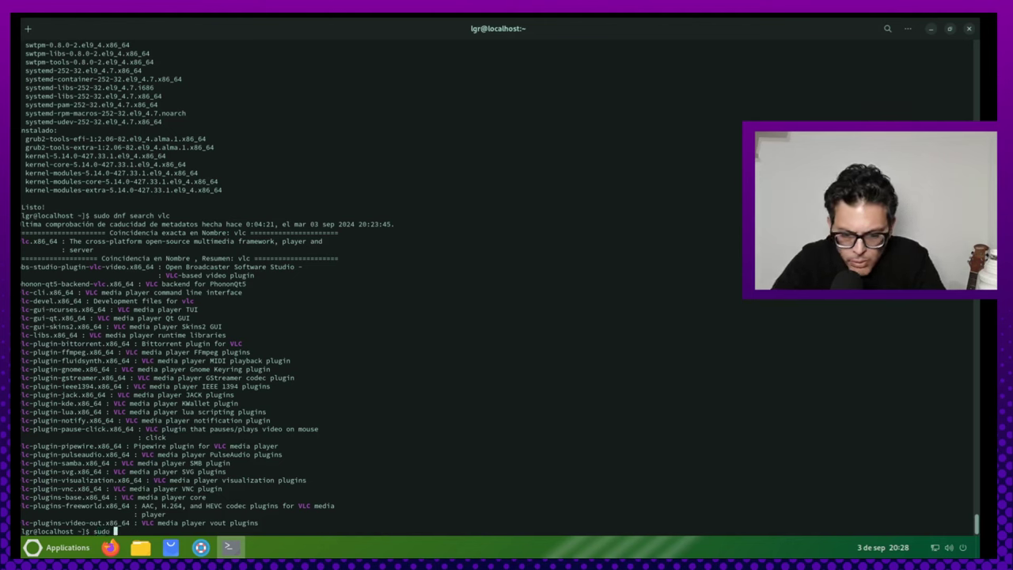
pyautogui.write(' dnf i')
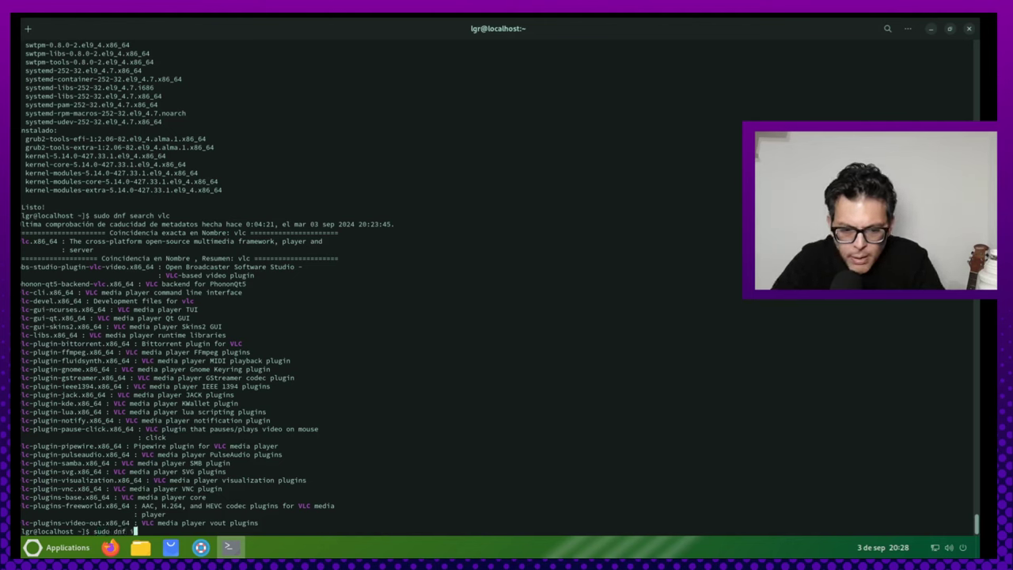
pyautogui.write('nstall')
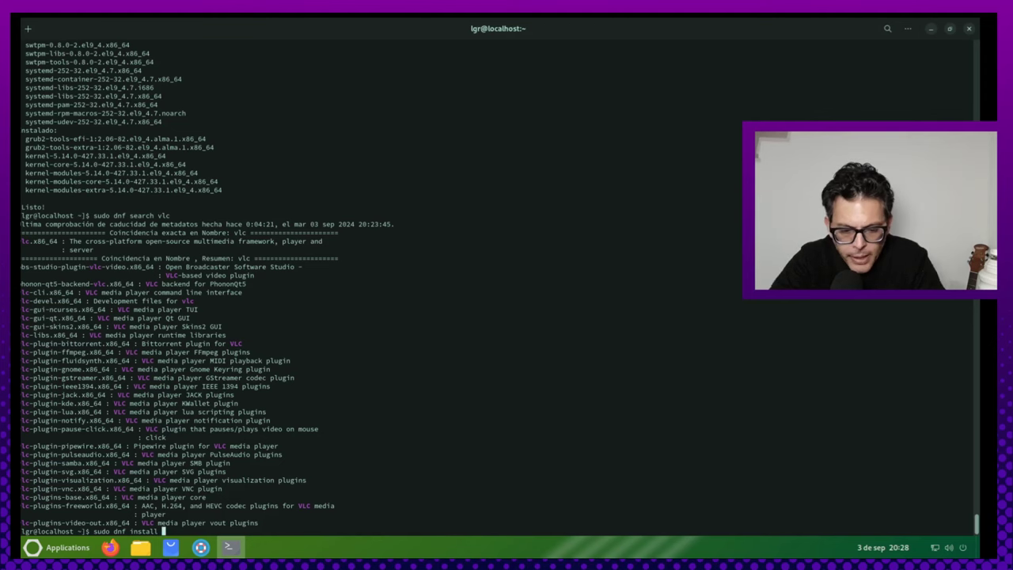
pyautogui.write(' vlc')
pyautogui.press('Return')
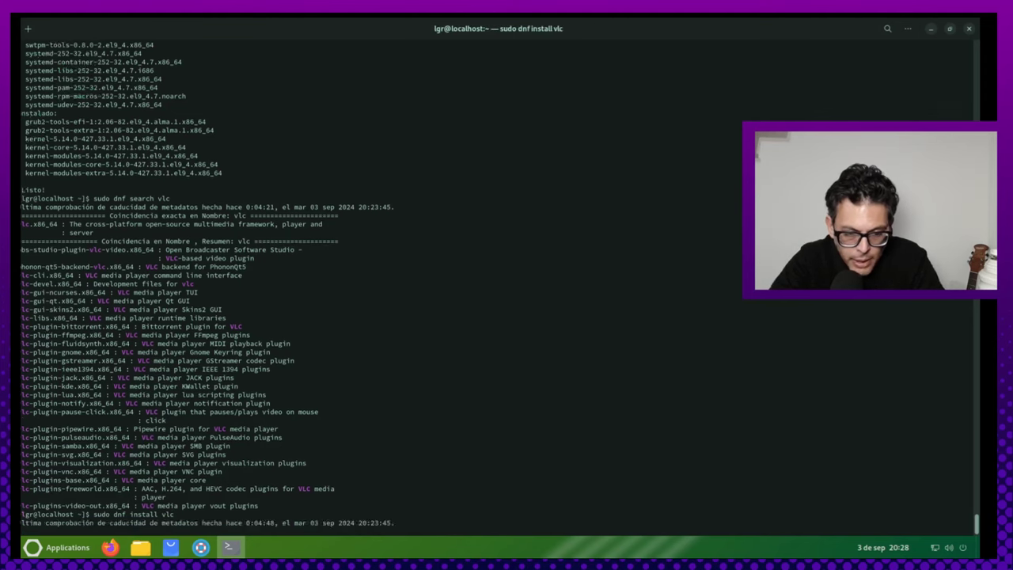
pyautogui.write('s')
pyautogui.press('Return')
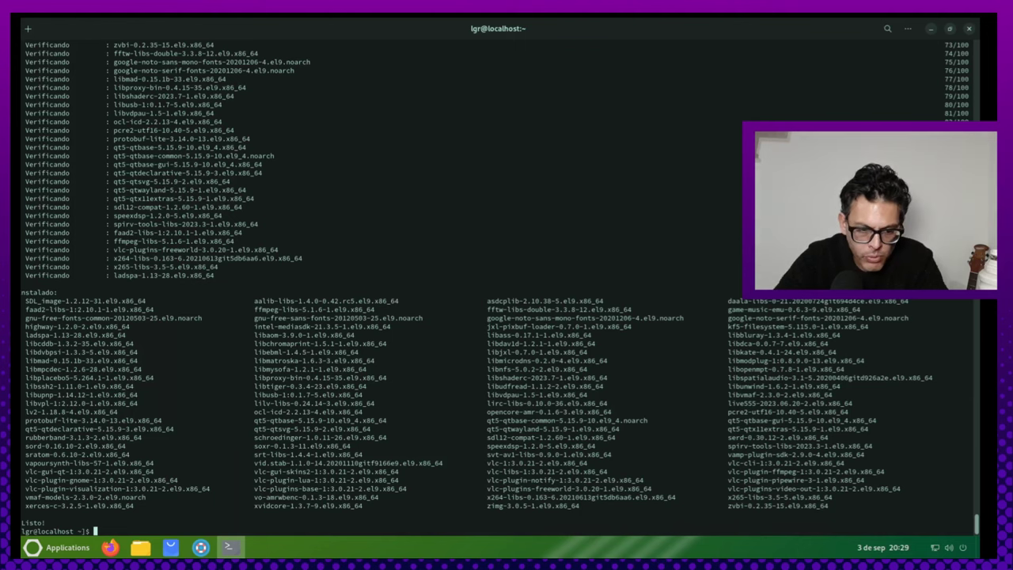
# Search the repositories for Kdenlive with "sudo dnf search kdenlive"
pyautogui.press('Up')
pyautogui.press('BackSpace')
pyautogui.press('BackSpace')
pyautogui.press('BackSpace')
pyautogui.press('BackSpace')
pyautogui.press('BackSpace')
pyautogui.press('BackSpace')
pyautogui.press('BackSpace')
pyautogui.press('BackSpace')
pyautogui.press('BackSpace')
pyautogui.press('BackSpace')
pyautogui.press('BackSpace')
pyautogui.write('search')
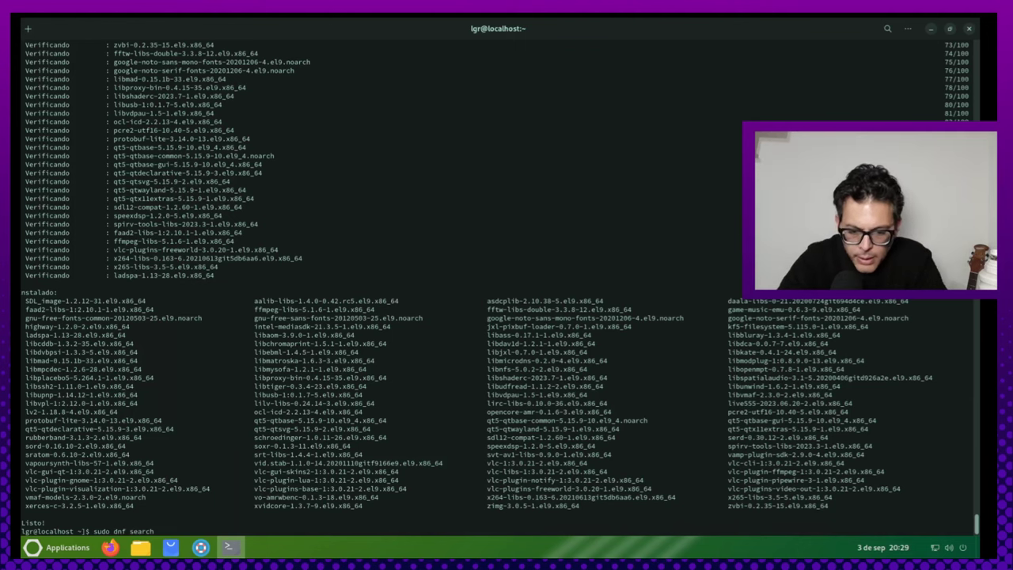
pyautogui.write(' kdenlive')
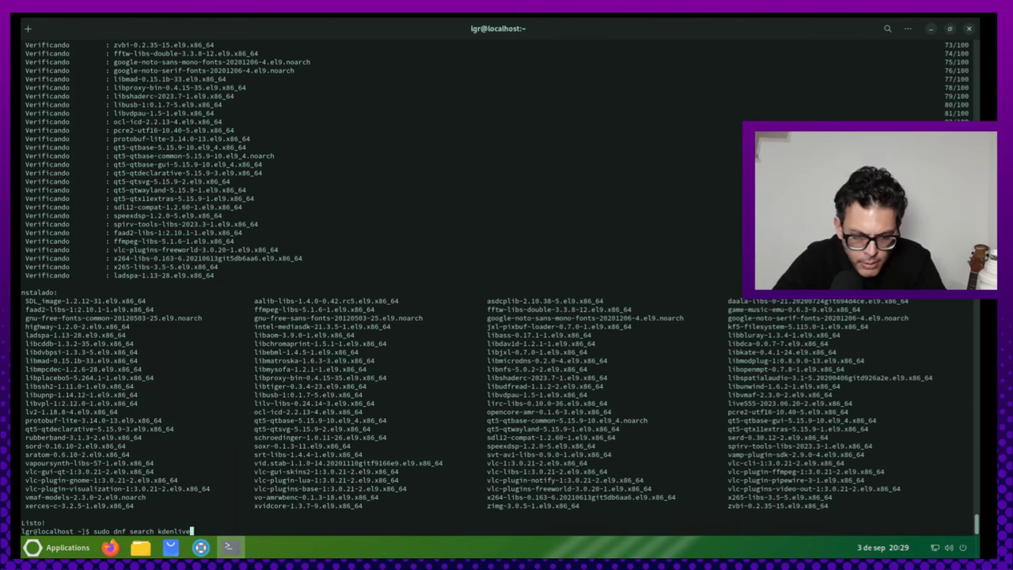
pyautogui.press('Return')
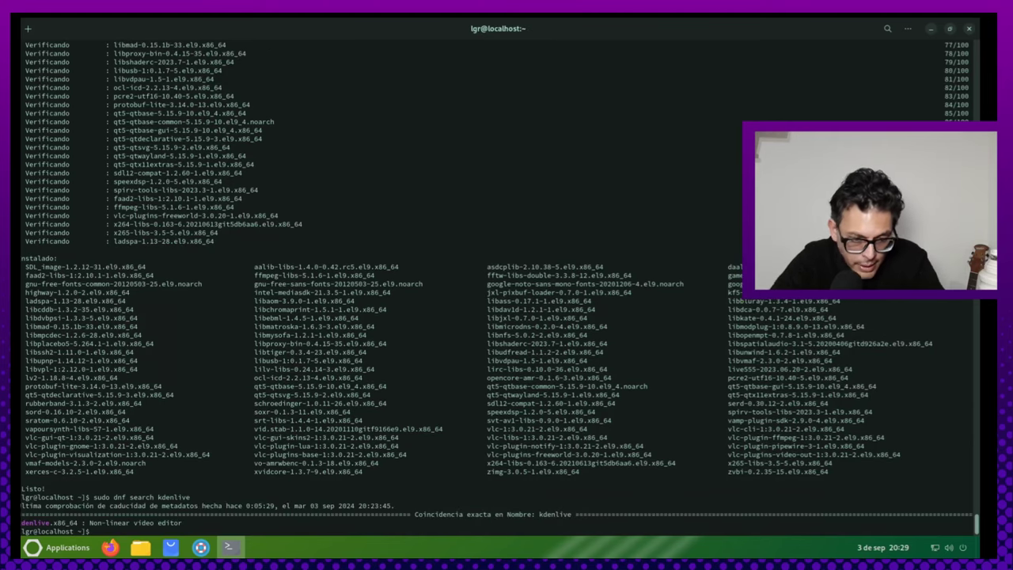
# Search the repositories for OBS with "sudo dnf search obs" and examine the matching packages
pyautogui.press('Up')
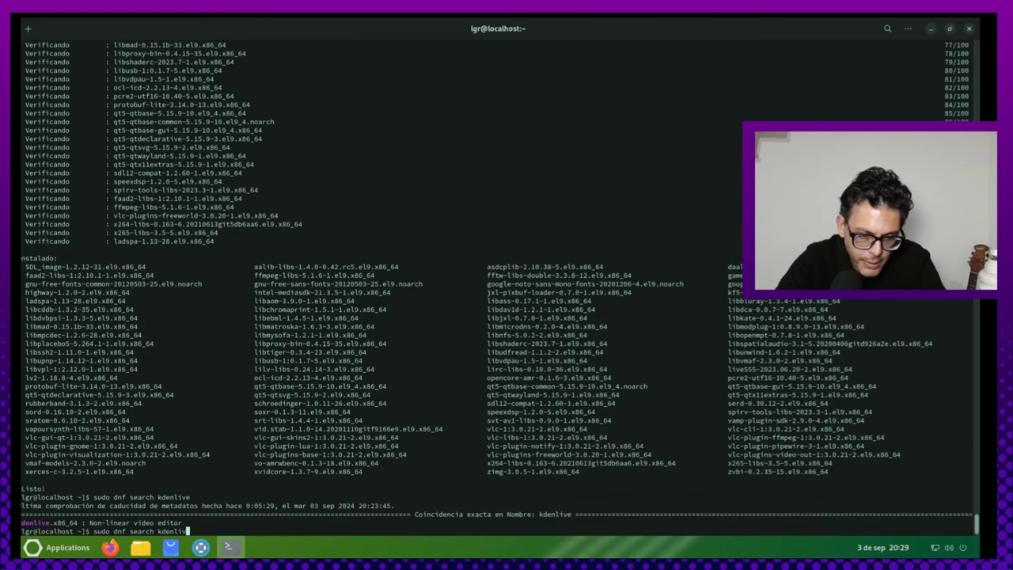
pyautogui.press('BackSpace')
pyautogui.press('BackSpace')
pyautogui.press('BackSpace')
pyautogui.press('BackSpace')
pyautogui.press('BackSpace')
pyautogui.press('BackSpace')
pyautogui.press('BackSpace')
pyautogui.press('BackSpace')
pyautogui.write('obs')
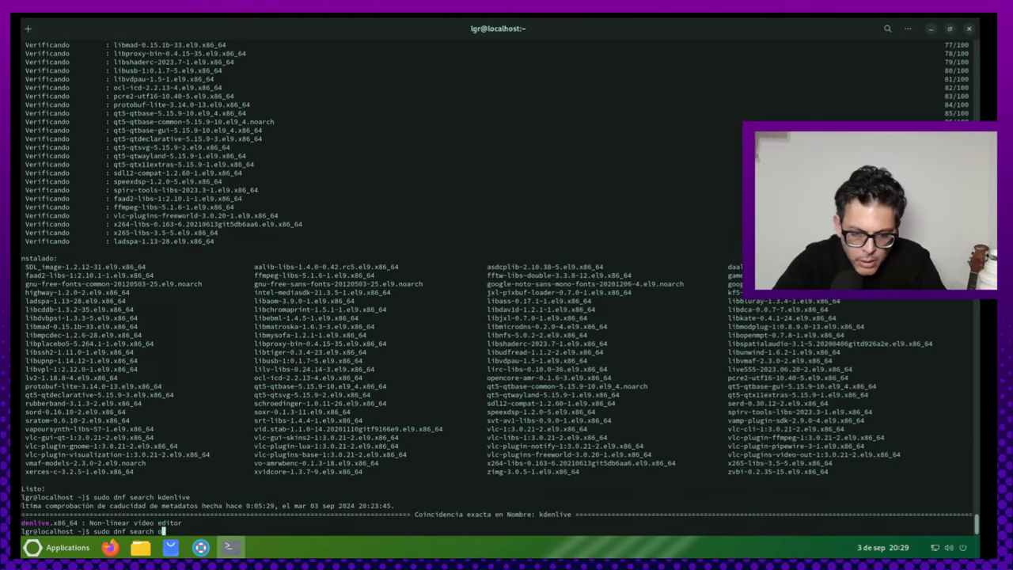
pyautogui.press('Return')
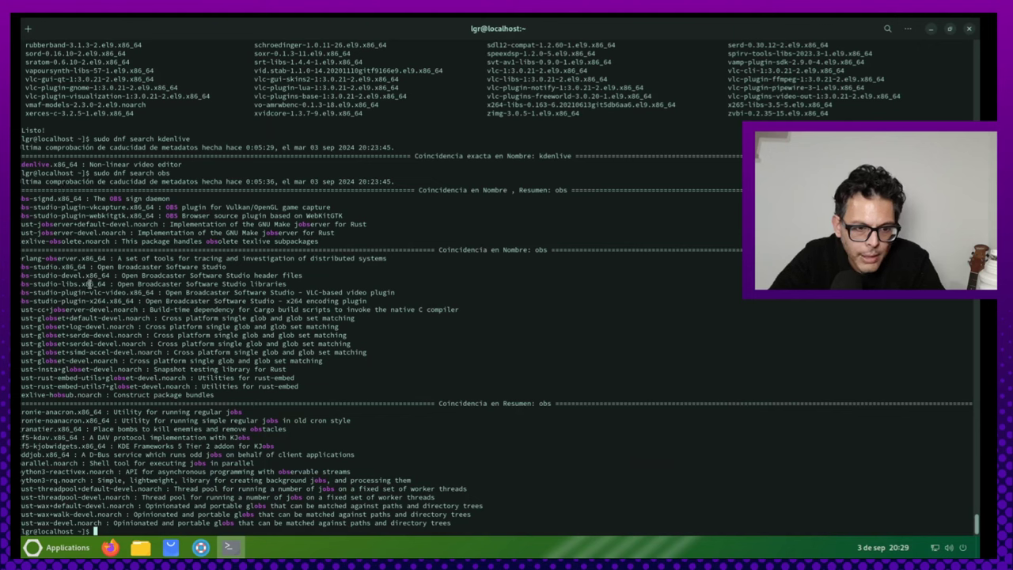
# Highlight the obs-studio package line in the search results to examine it, and clear the selection
pyautogui.moveTo(22, 267); pyautogui.dragTo(232, 266)
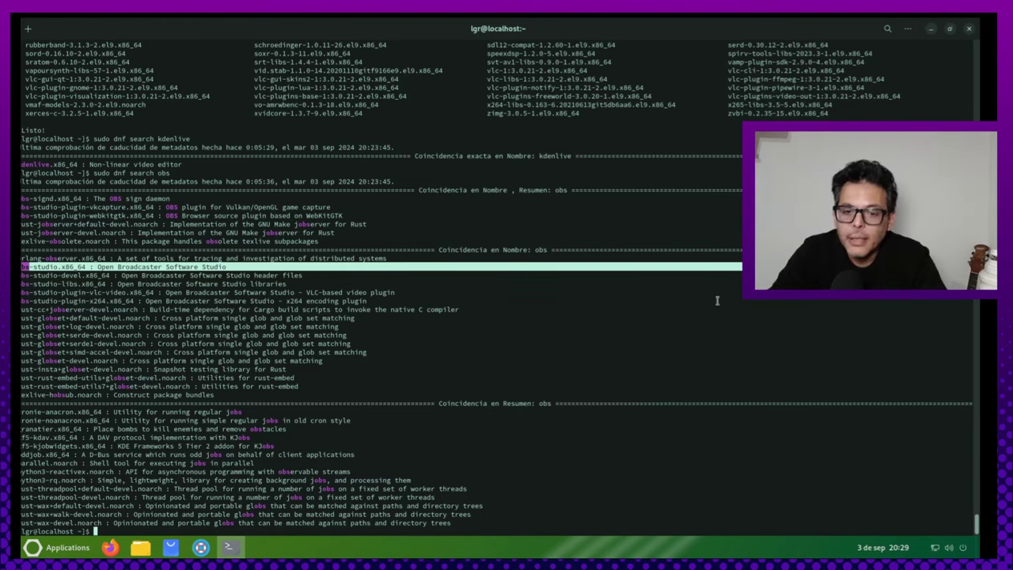
pyautogui.click(627, 286)
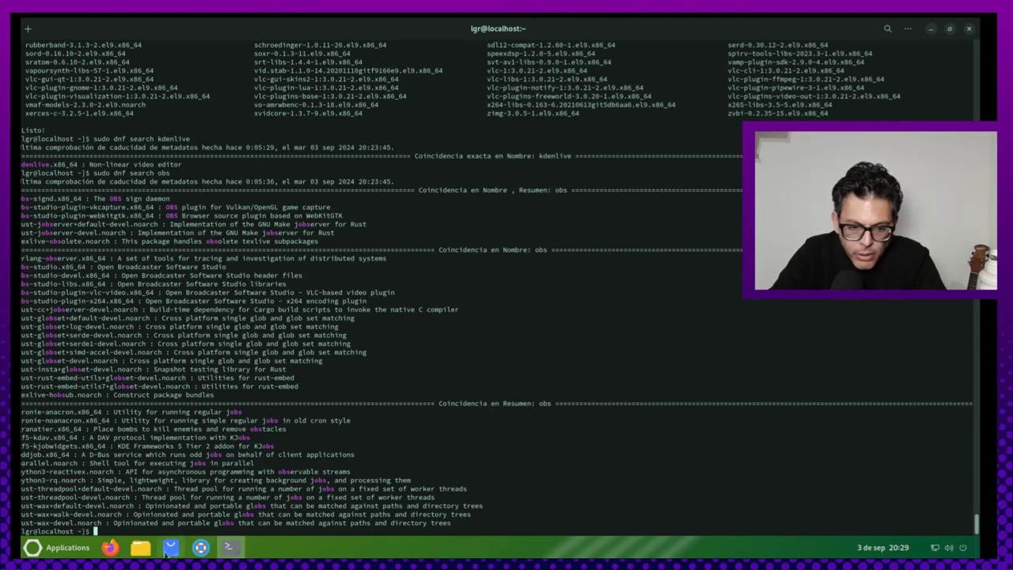
# Minimize the terminal and examine the programs in the Internet category of the full applications list
pyautogui.click(230, 547)
pyautogui.click(53, 548)
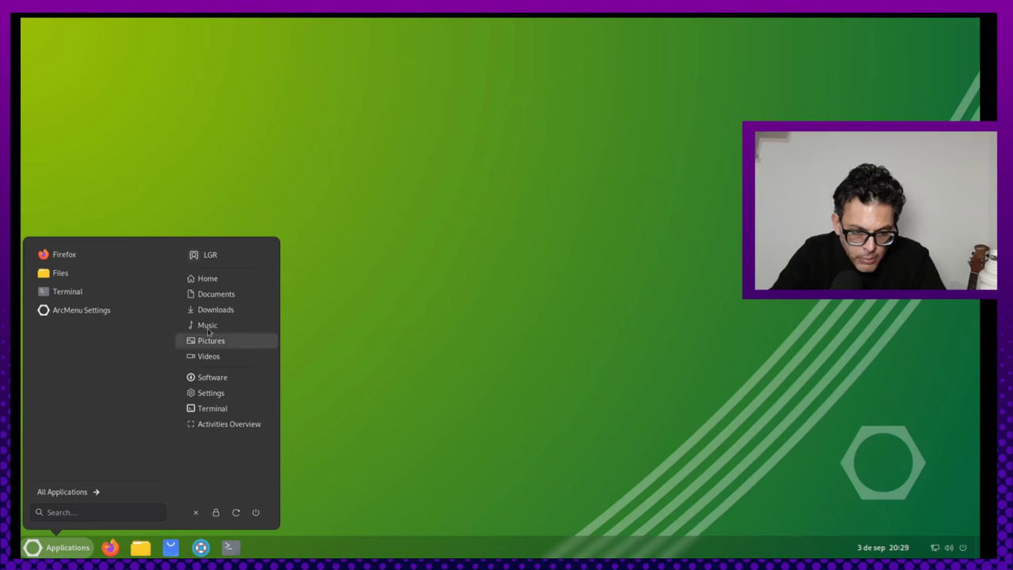
pyautogui.click(93, 493)
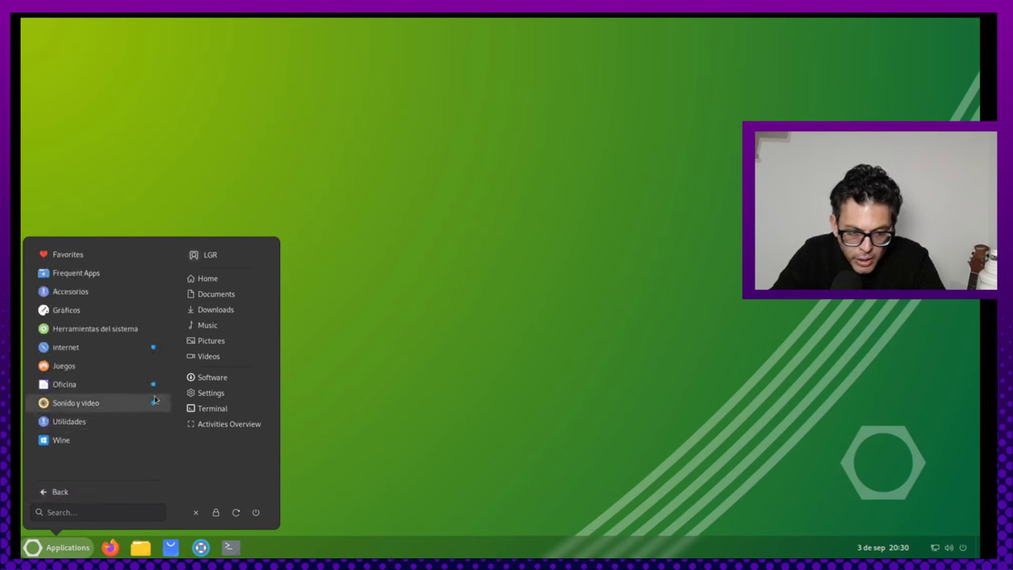
pyautogui.click(132, 347)
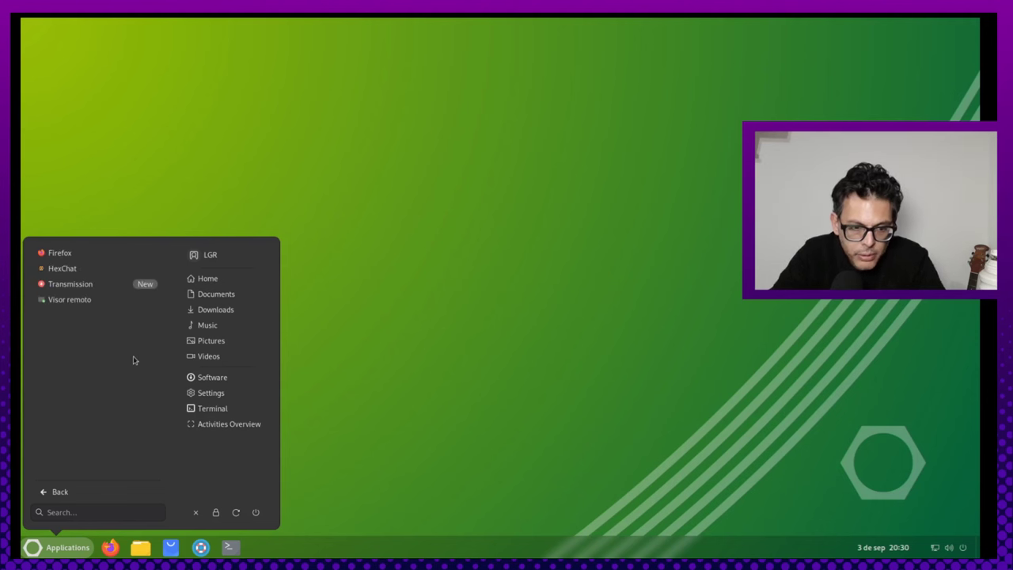
# Test-launch the VLC media player from the Sonido y video category, accepting its privacy and network policy, and close it
pyautogui.click(85, 491)
pyautogui.click(119, 403)
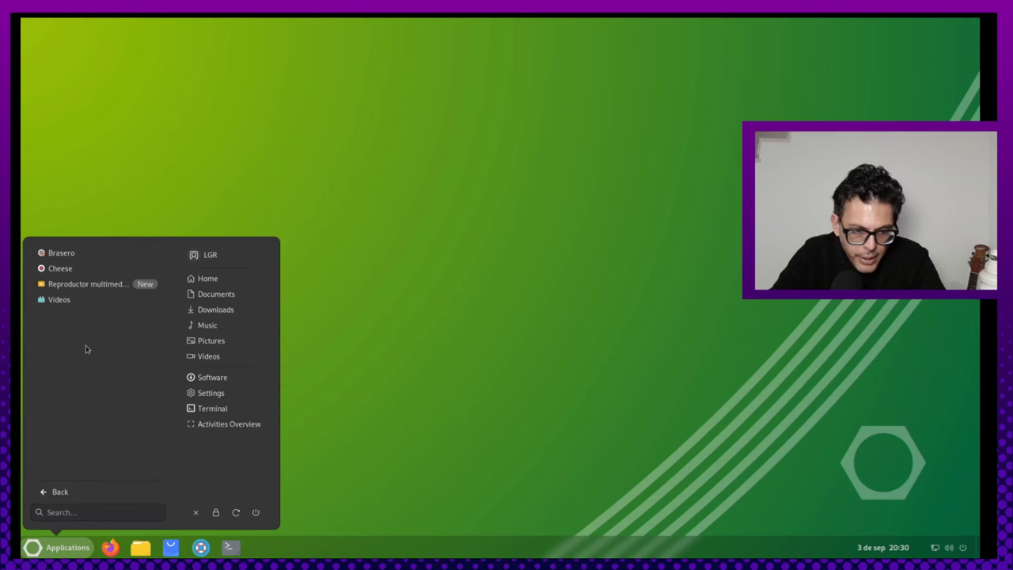
pyautogui.click(92, 287)
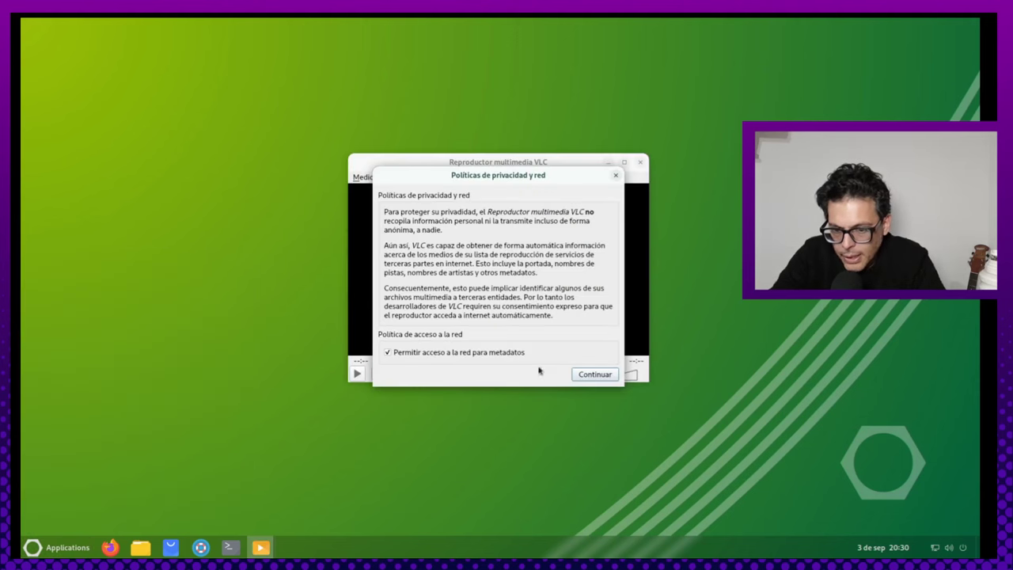
pyautogui.click(598, 378)
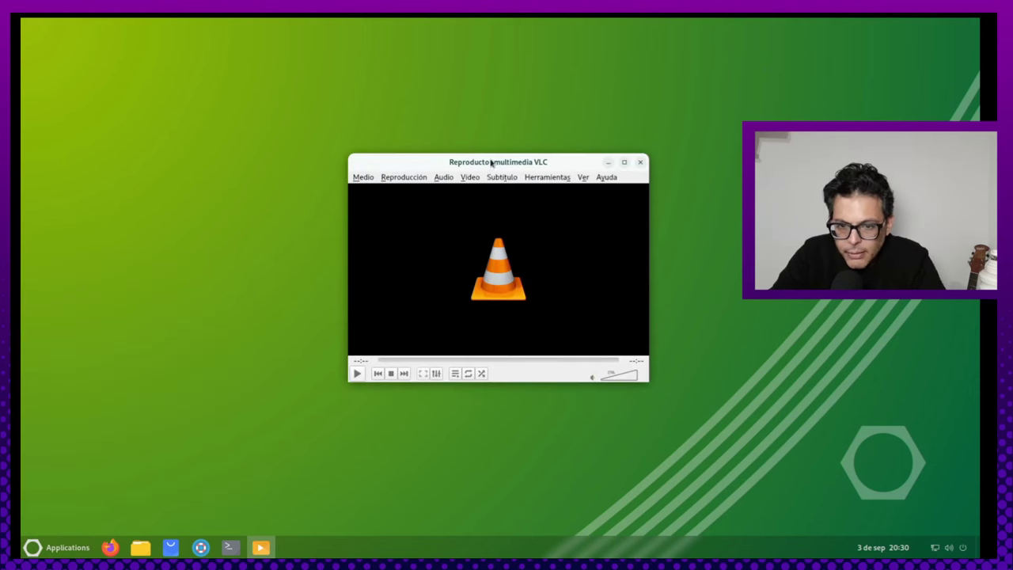
pyautogui.moveTo(482, 165); pyautogui.dragTo(457, 178)
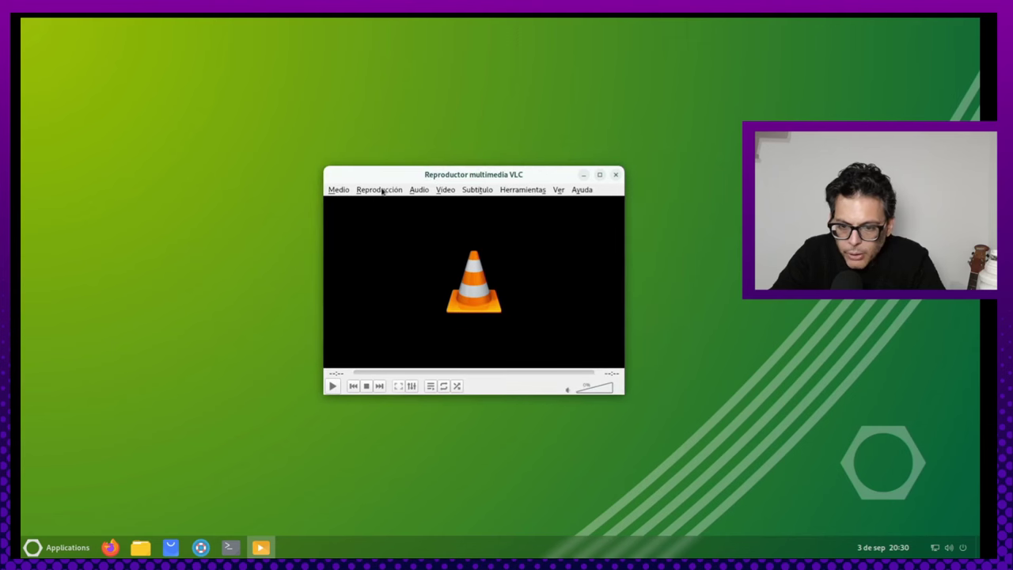
pyautogui.click(616, 175)
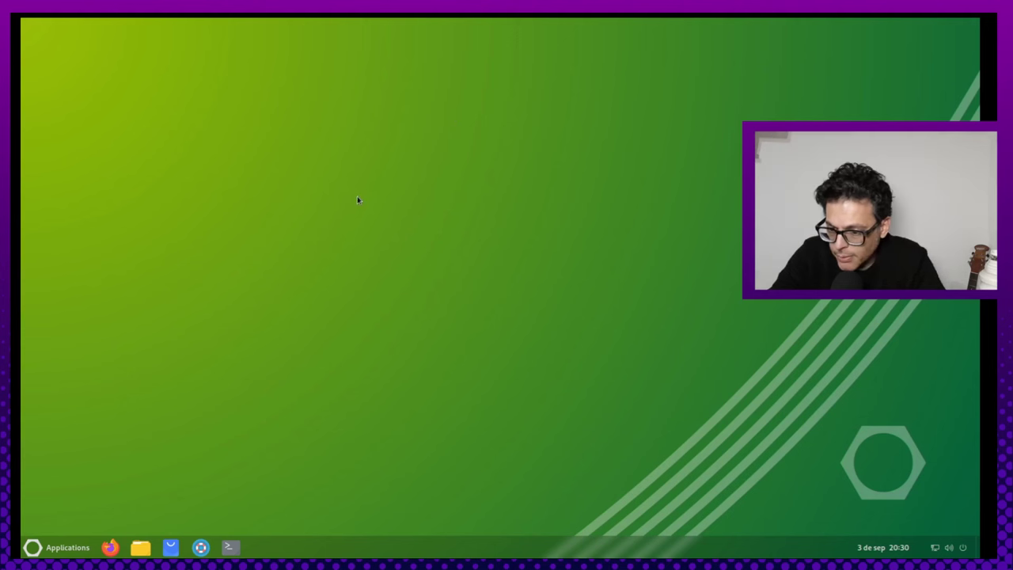
# Open the desktop background settings from the desktop
pyautogui.rightClick(378, 180)
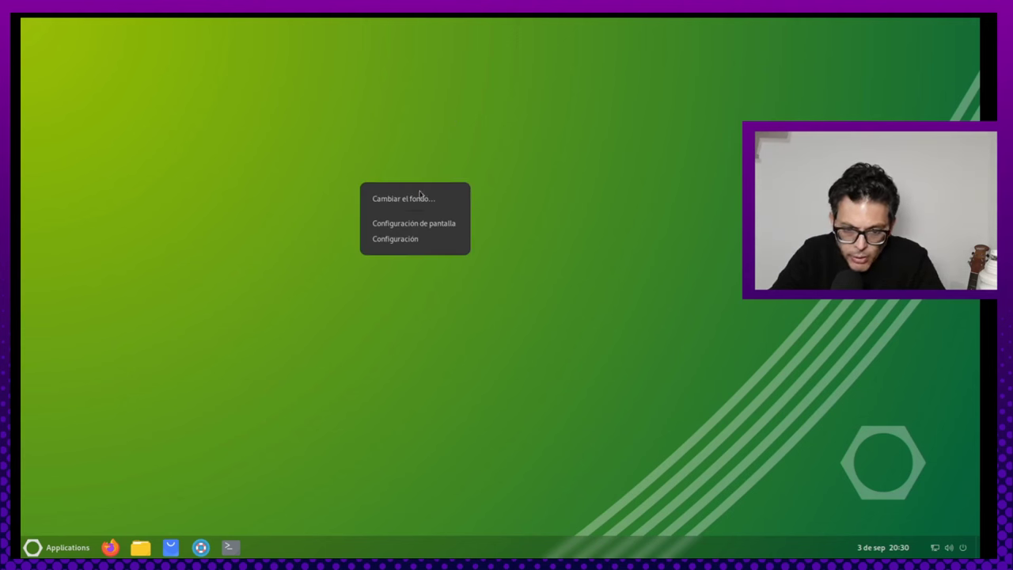
pyautogui.click(474, 220)
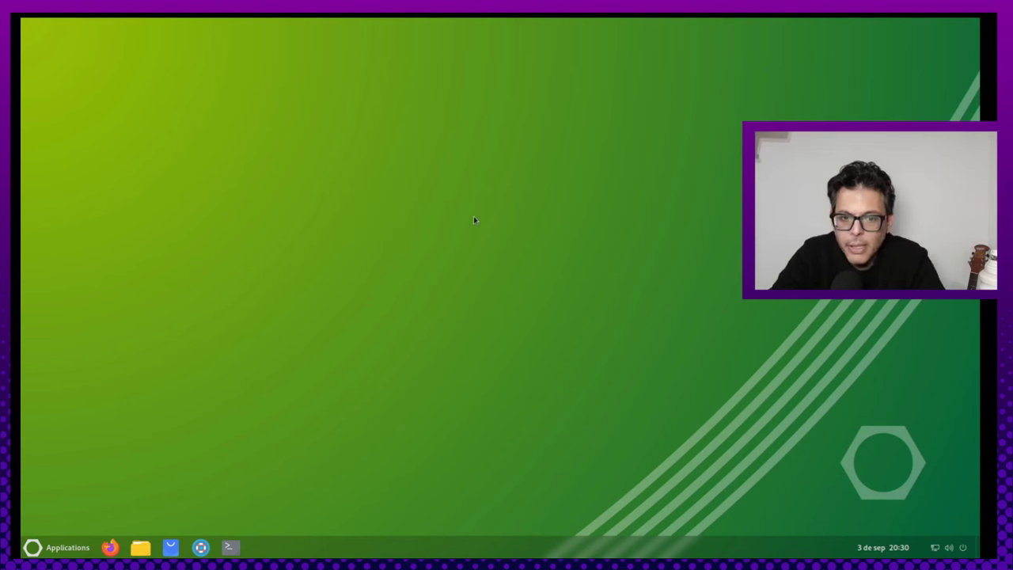
pyautogui.rightClick(349, 188)
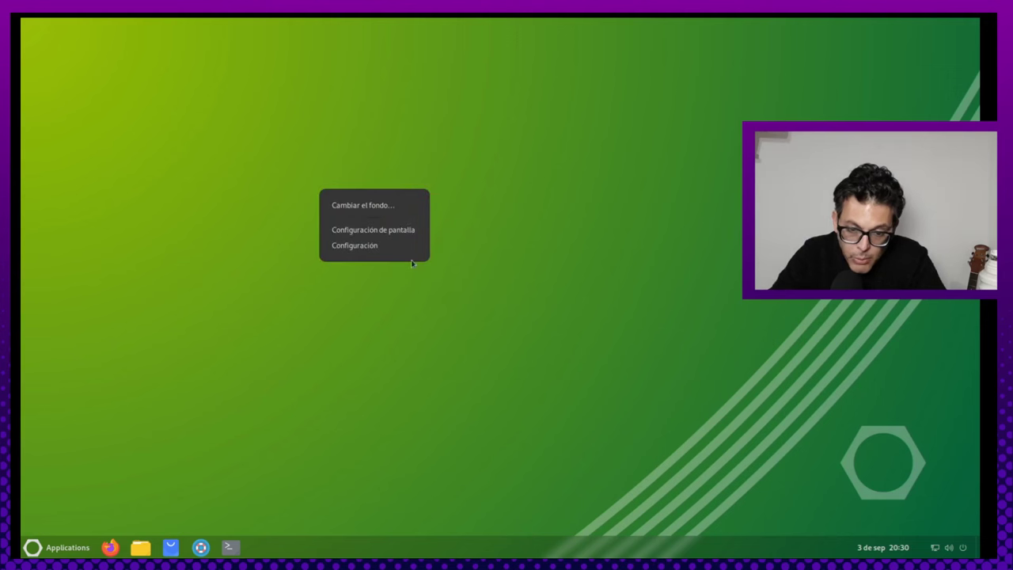
pyautogui.click(395, 205)
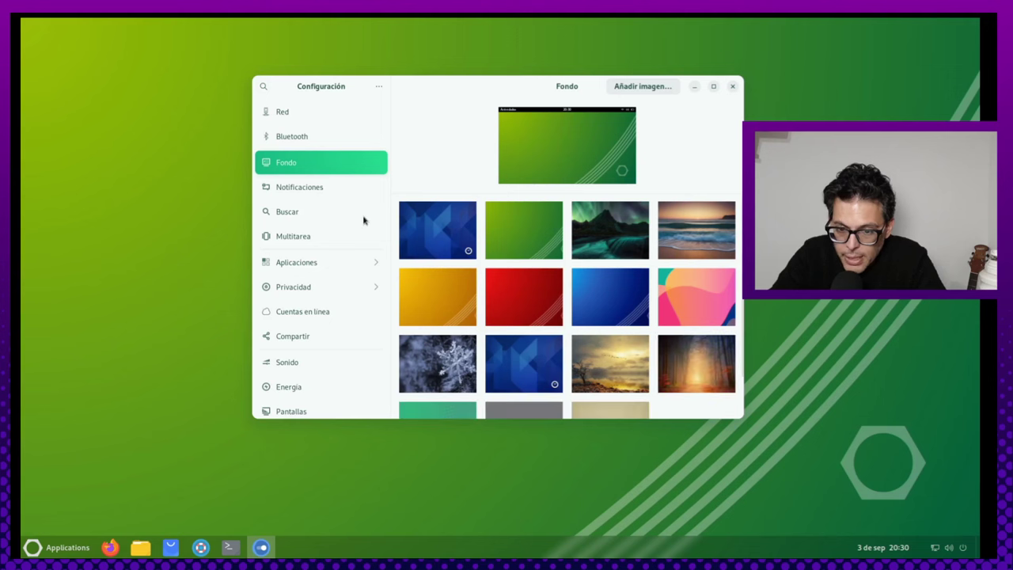
# Try the ocean sunset, blue, red, yellow and green wallpapers on the desktop
pyautogui.click(704, 236)
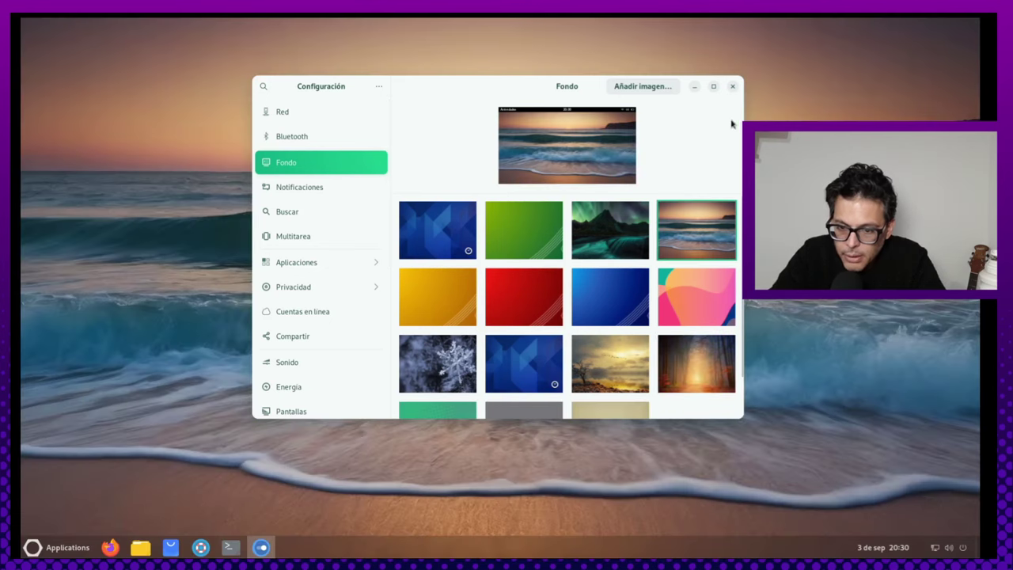
pyautogui.scroll(-2, 690, 253)
pyautogui.scroll(2, 654, 353)
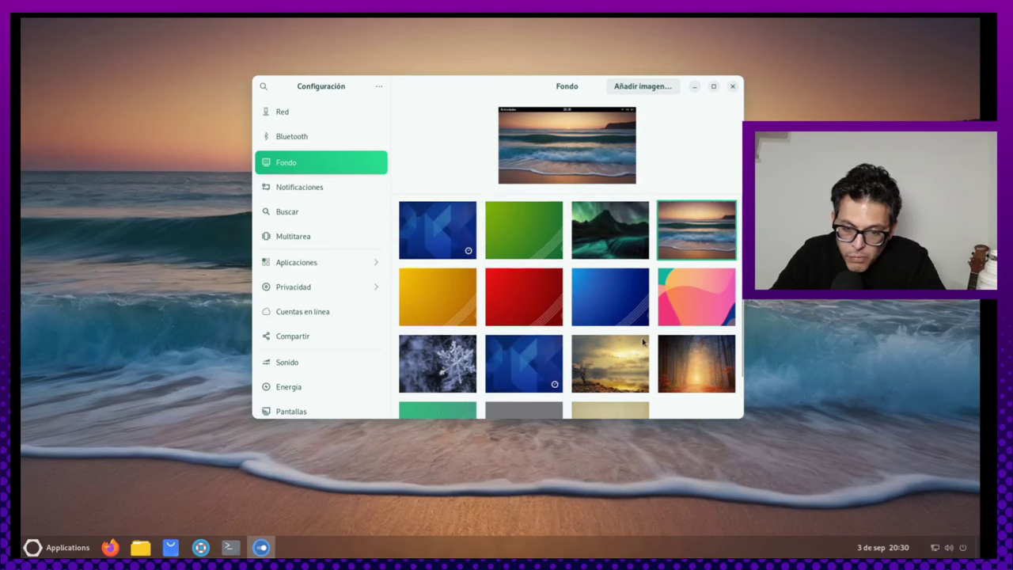
pyautogui.click(625, 294)
pyautogui.click(531, 297)
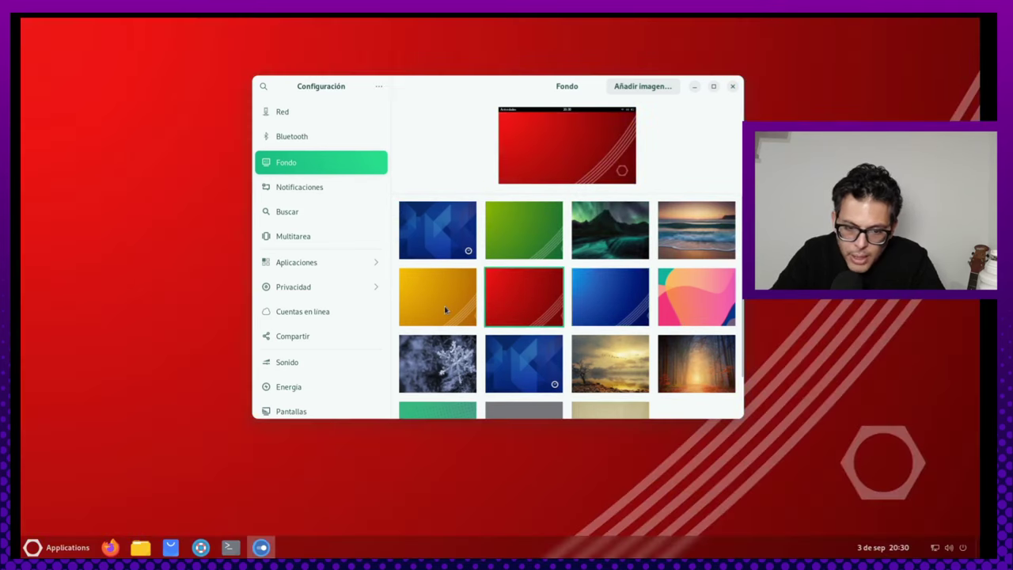
pyautogui.click(445, 306)
pyautogui.click(524, 234)
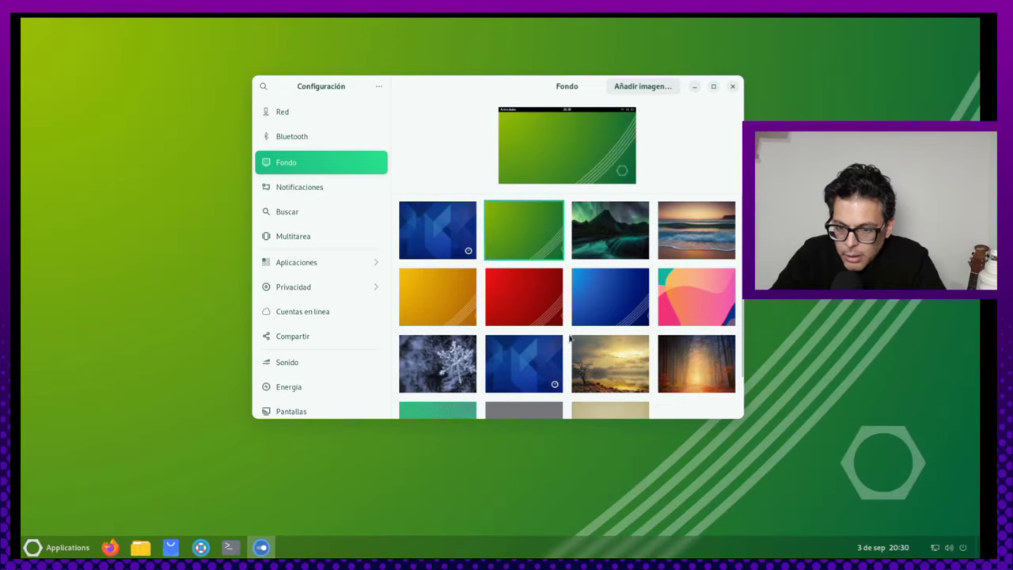
# Set the ocean sunset wallpaper as the desktop background and close the settings window
pyautogui.click(710, 236)
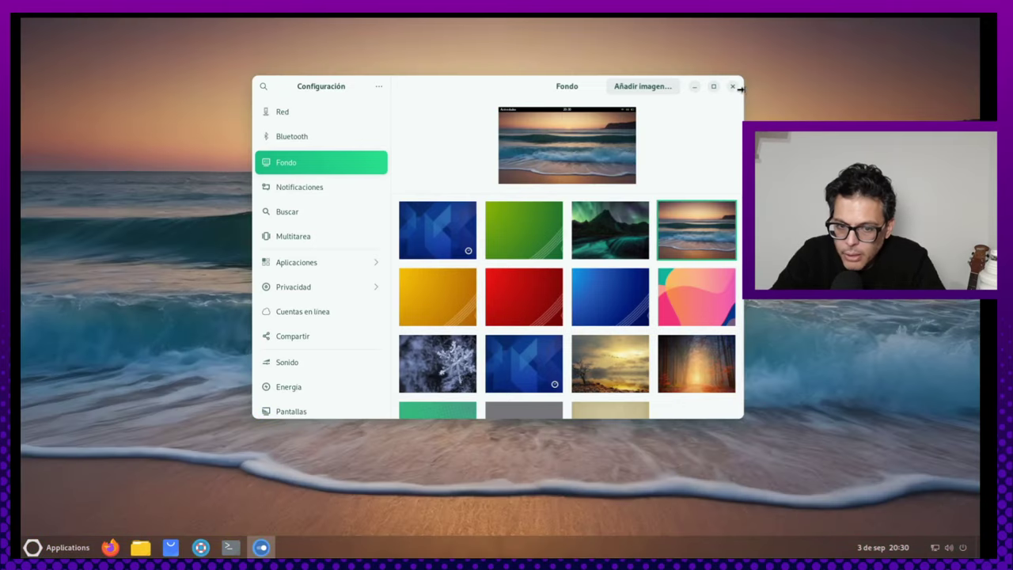
pyautogui.click(734, 86)
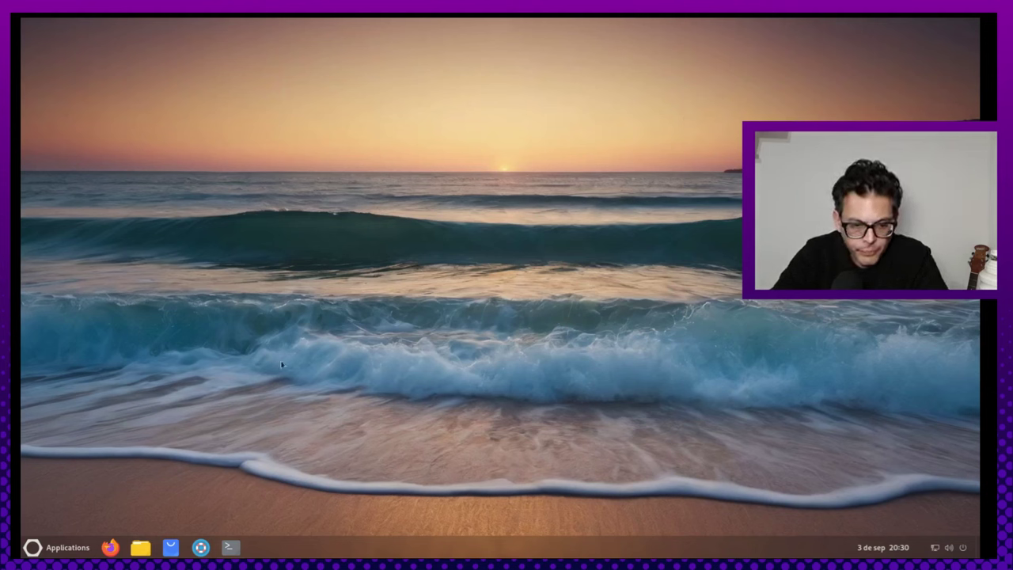
# Search the applications menu for "tweak" and install Retoques de GNOME from its software store page
pyautogui.click(78, 545)
pyautogui.write('t')
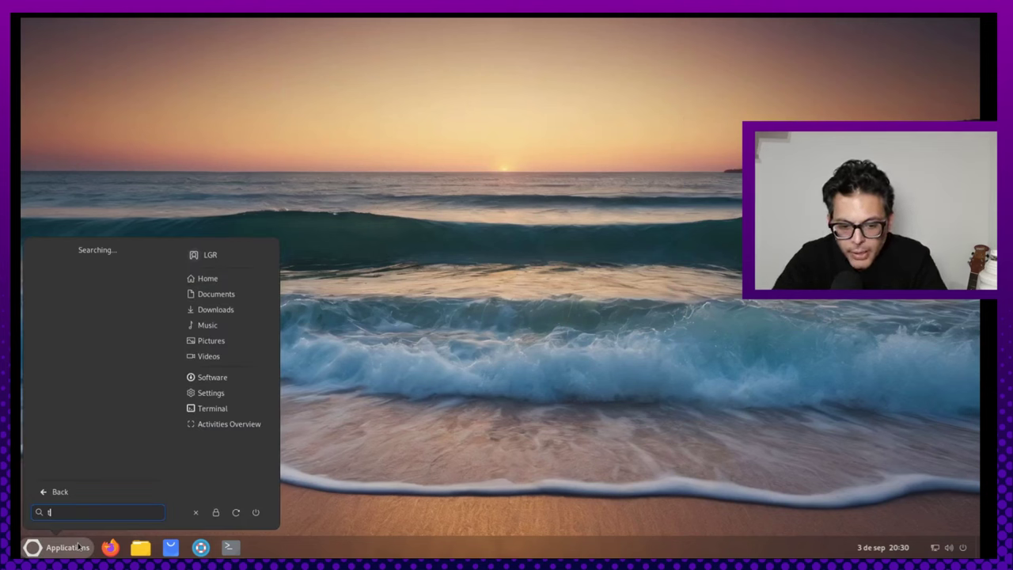
pyautogui.write('weak')
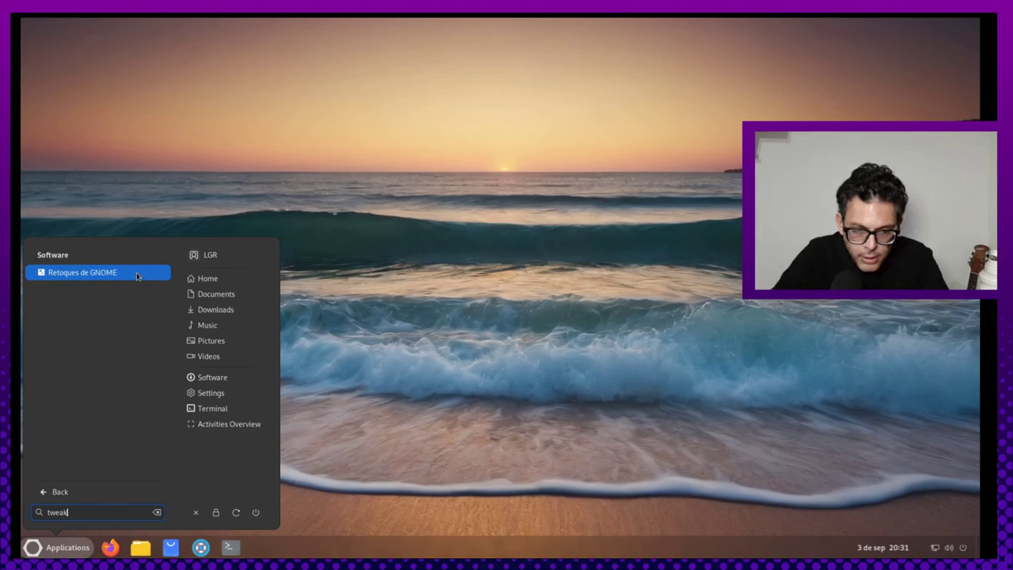
pyautogui.click(137, 273)
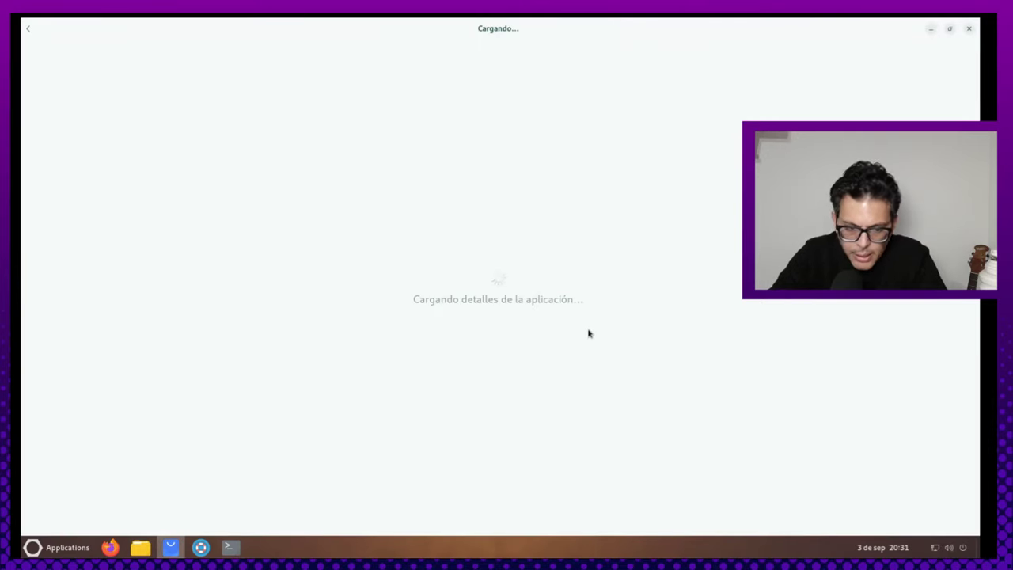
pyautogui.click(84, 553)
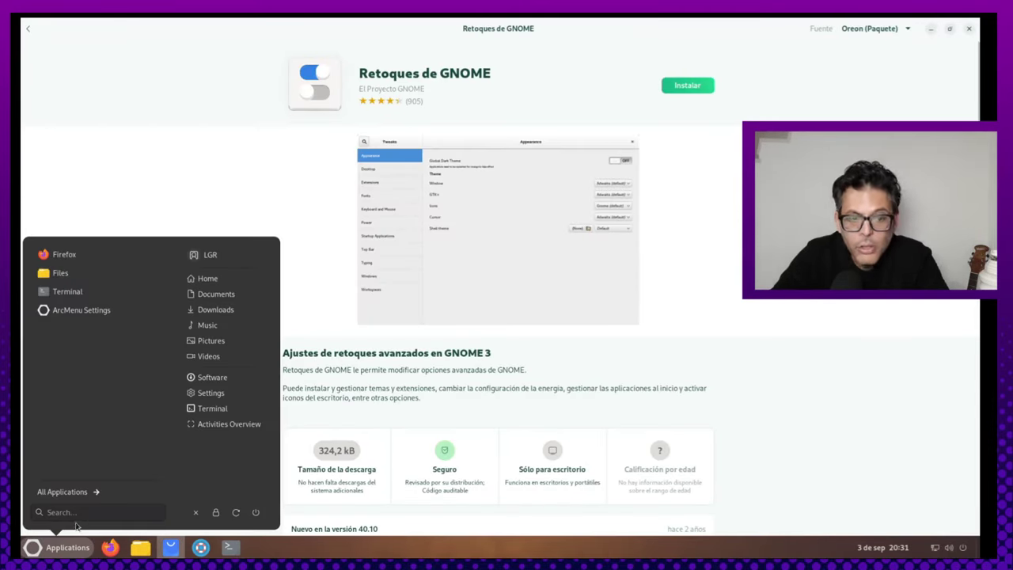
pyautogui.click(63, 134)
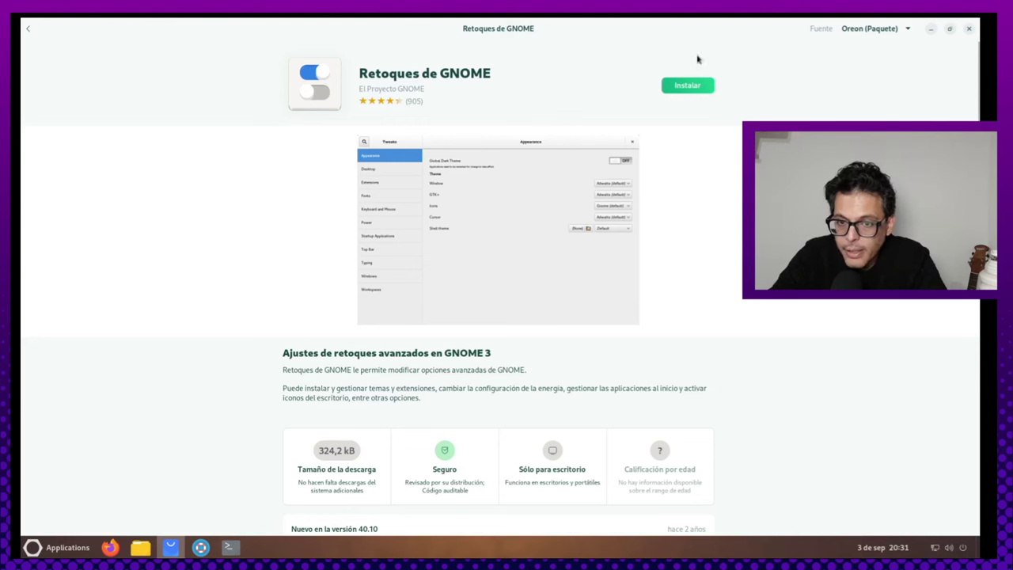
pyautogui.click(701, 87)
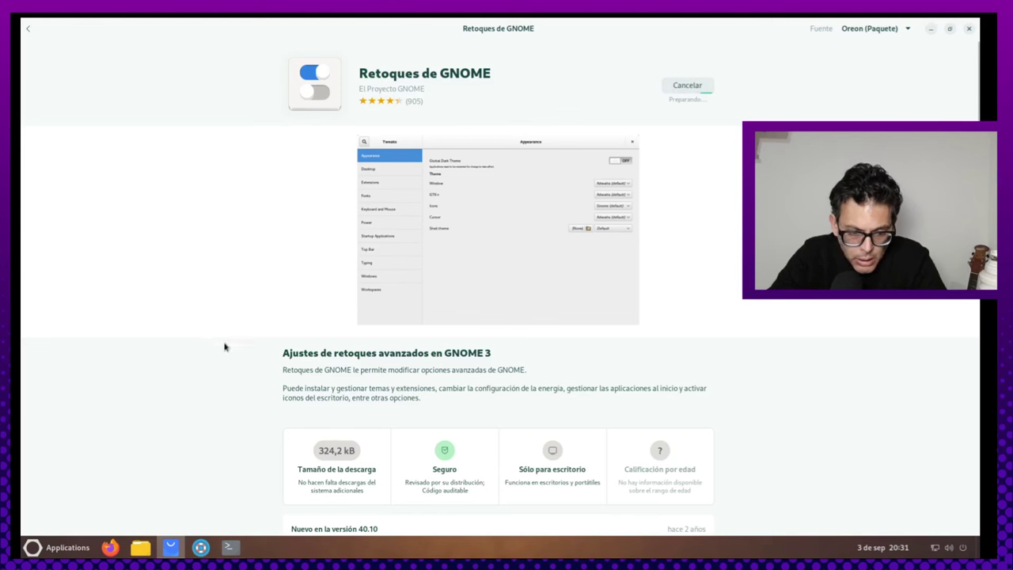
# Search the applications menu for "extensiones", shorten and clear the search term, and close the menu
pyautogui.click(68, 547)
pyautogui.write('ex')
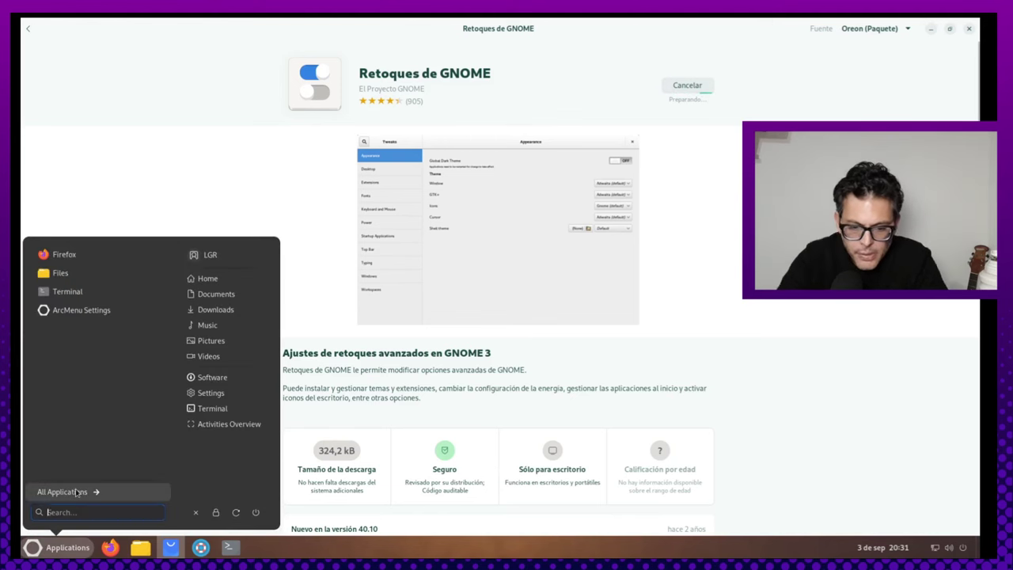
pyautogui.write('tensiones')
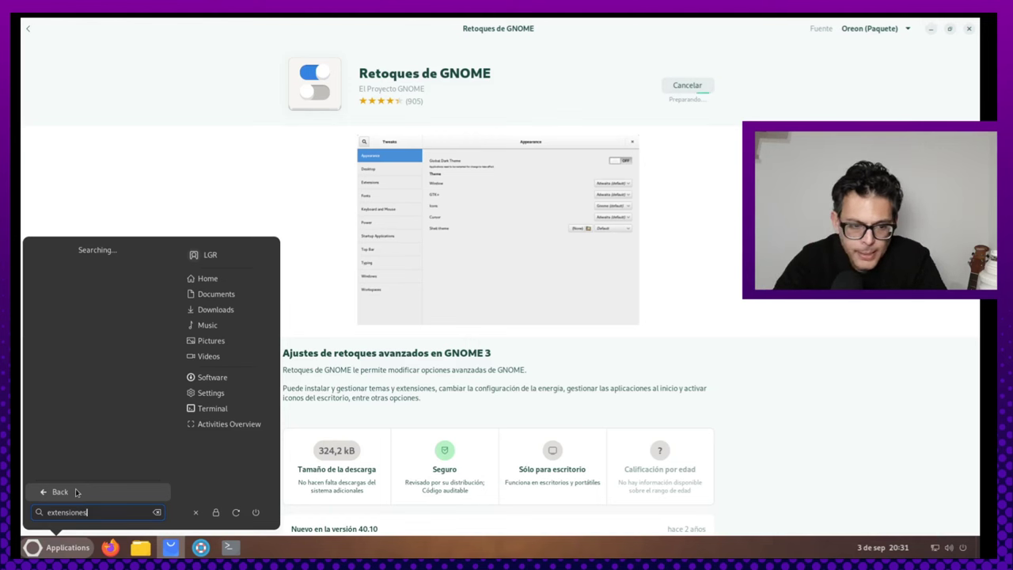
pyautogui.press('BackSpace')
pyautogui.press('BackSpace')
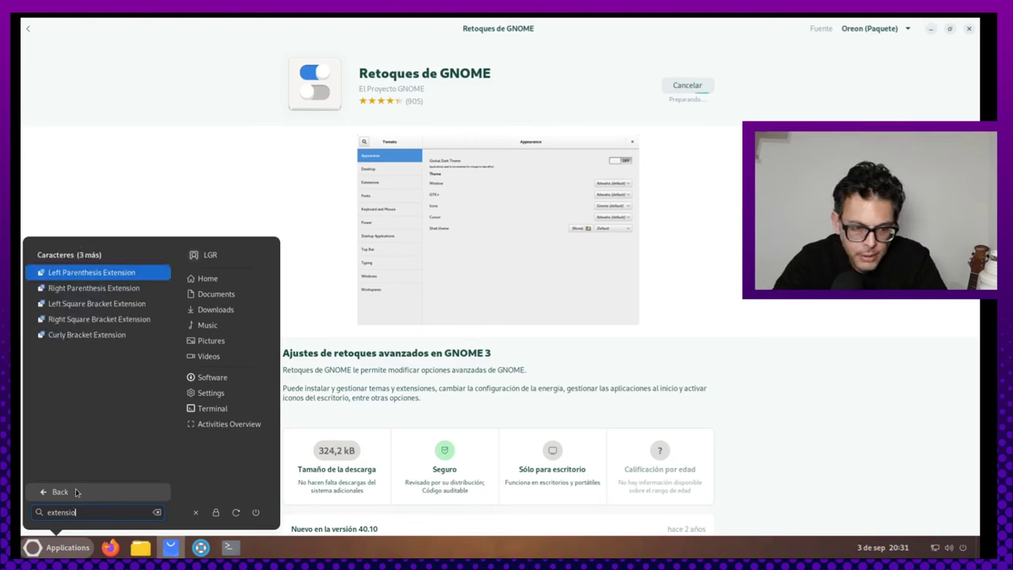
pyautogui.press('BackSpace')
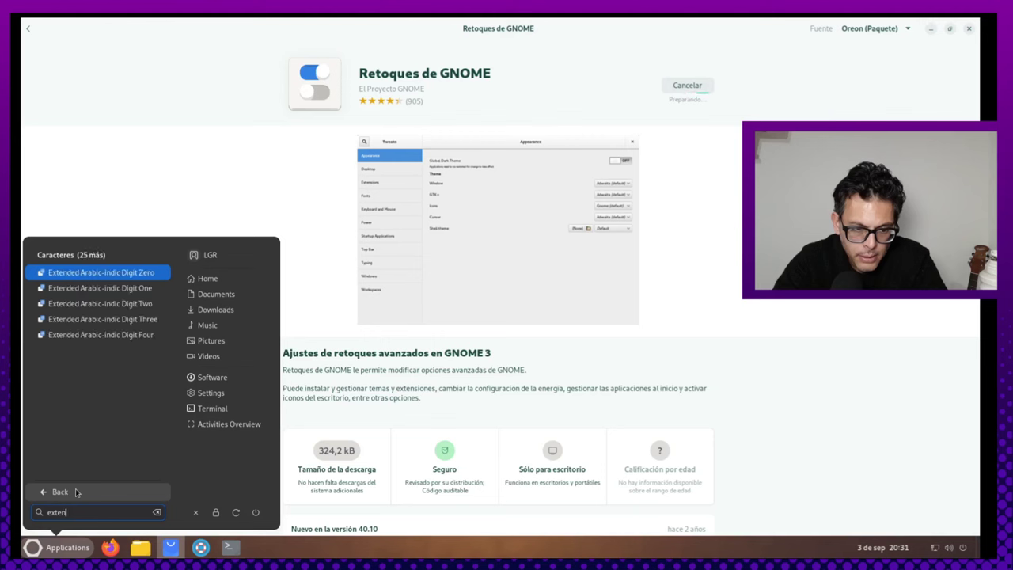
pyautogui.press('BackSpace')
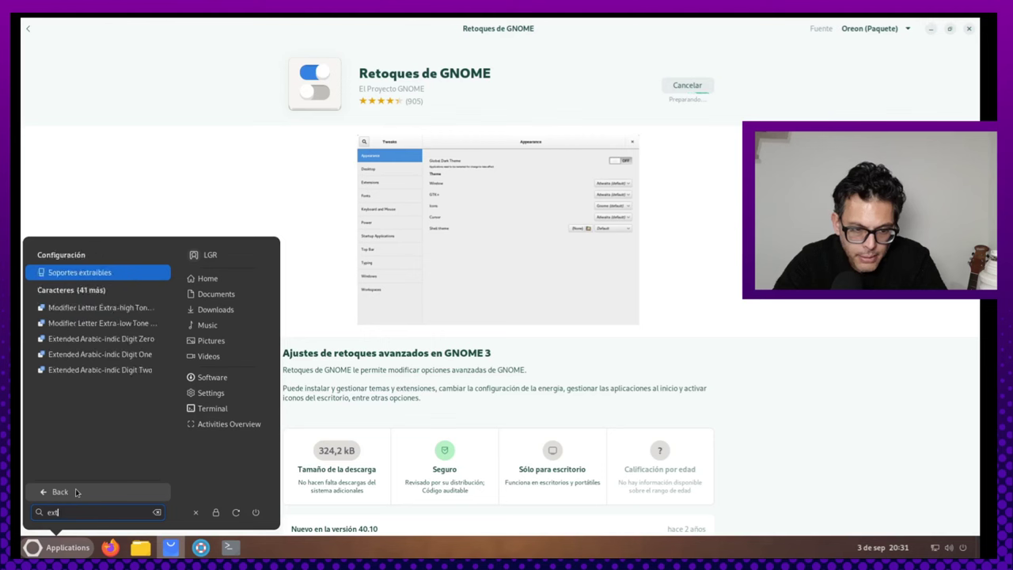
pyautogui.press('BackSpace')
pyautogui.press('BackSpace')
pyautogui.press('BackSpace')
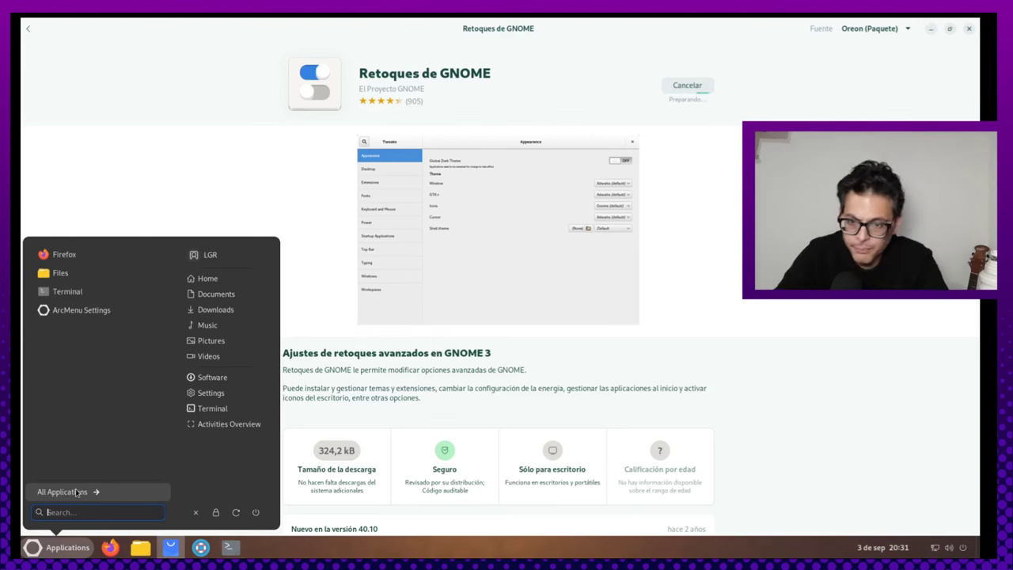
pyautogui.click(206, 152)
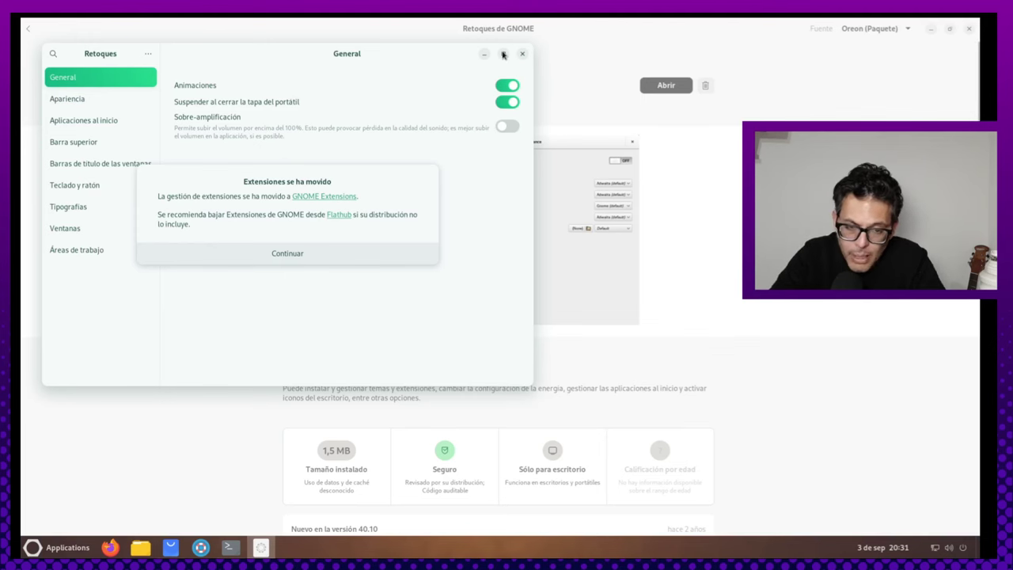
# Dismiss the notice about extensions having moved and maximize the Retoques window
pyautogui.click(356, 254)
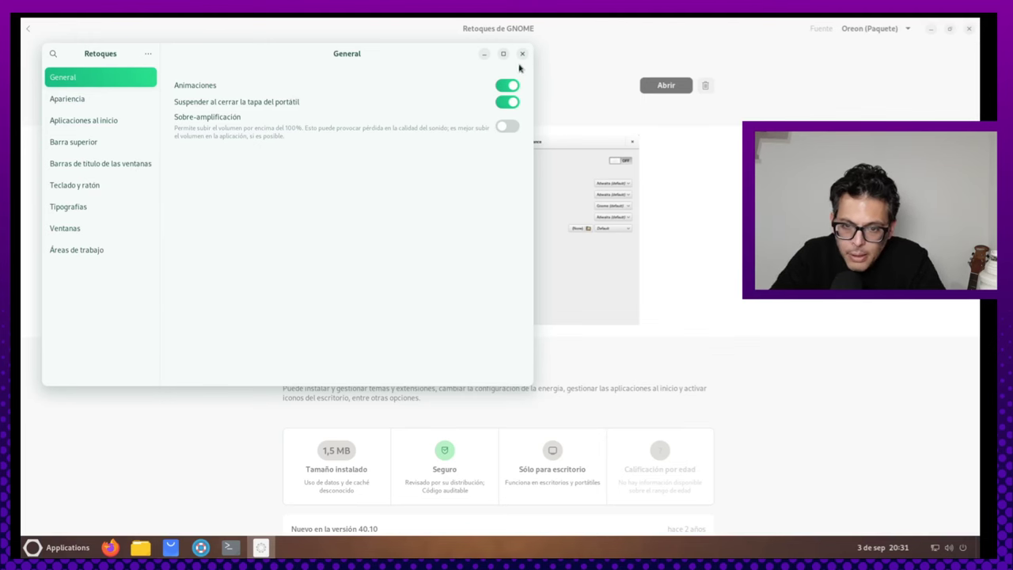
pyautogui.click(503, 54)
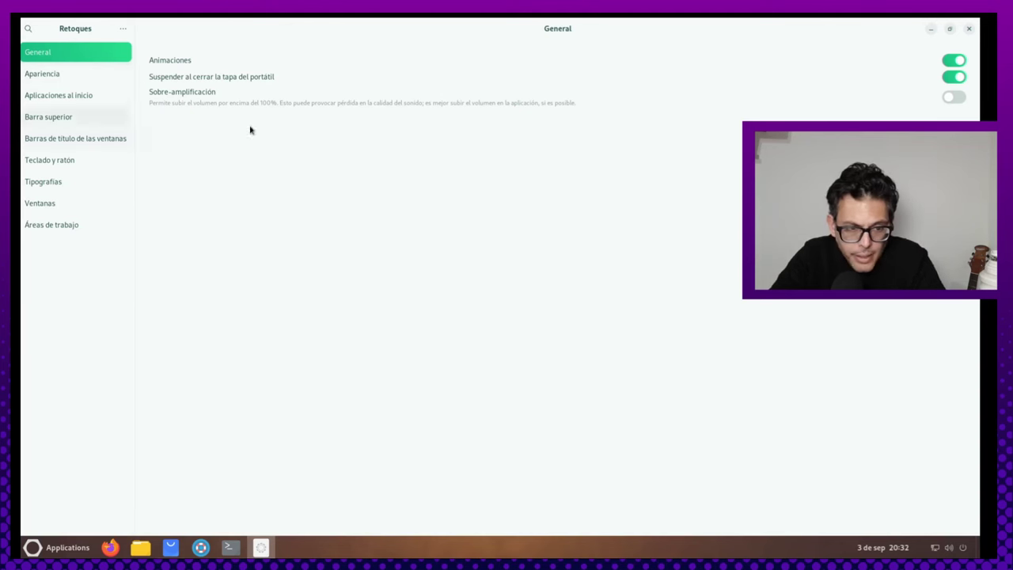
# Change the applications theme to OreonBlue-Dark in the appearance settings and check the available icon themes without changing them
pyautogui.click(82, 73)
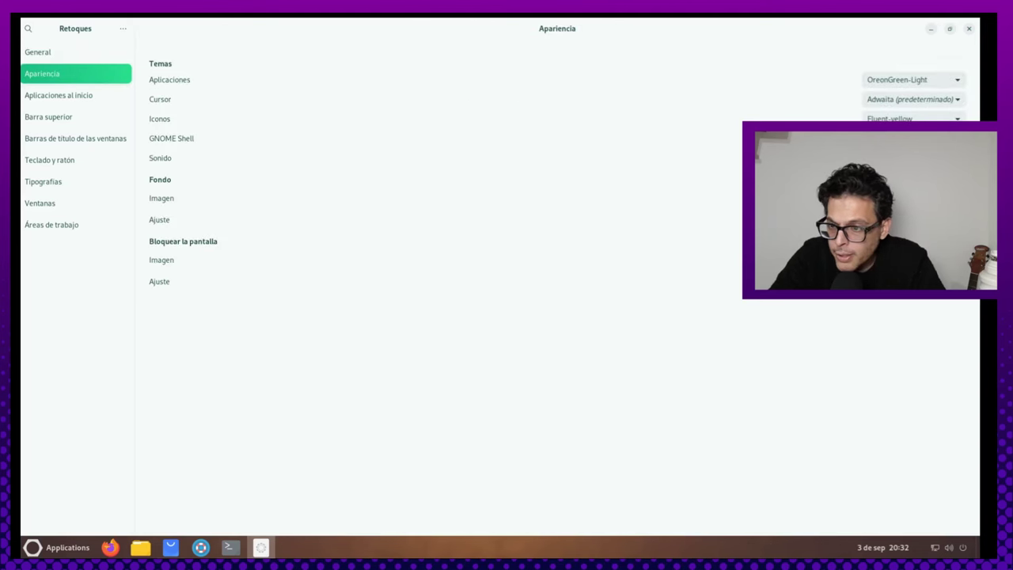
pyautogui.click(954, 83)
pyautogui.scroll(3, 934, 87)
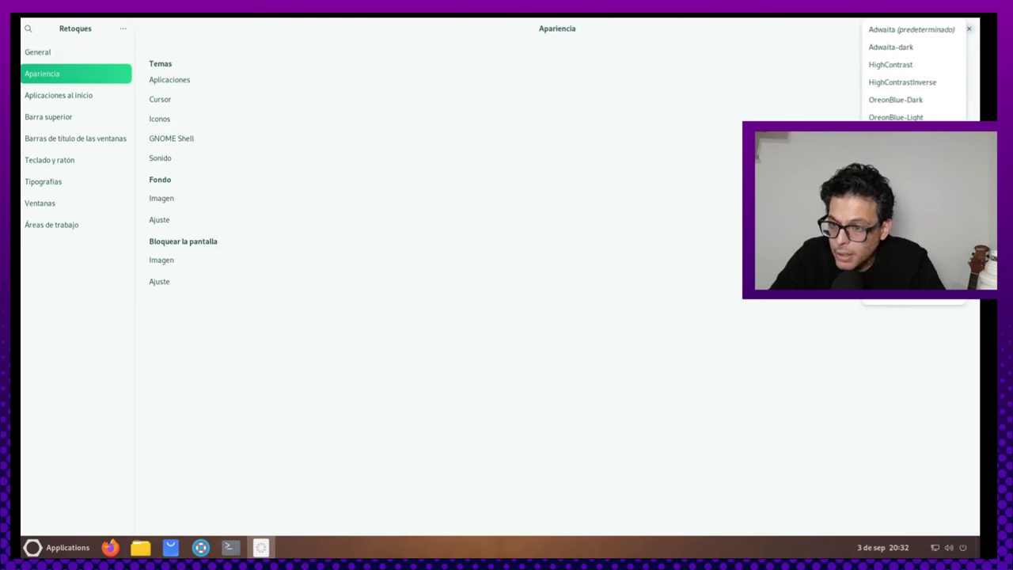
pyautogui.click(923, 101)
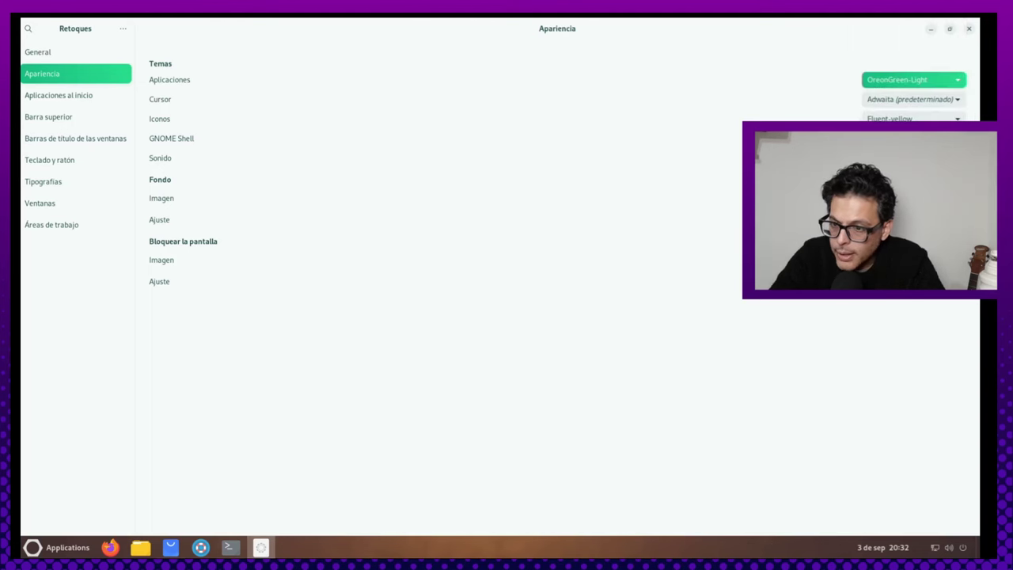
pyautogui.click(910, 118)
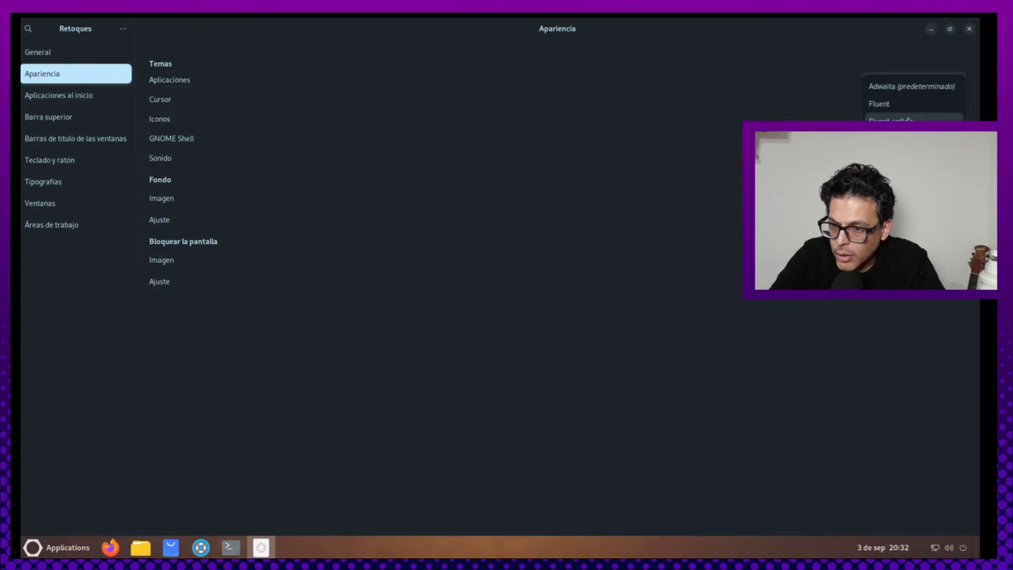
pyautogui.press('Escape')
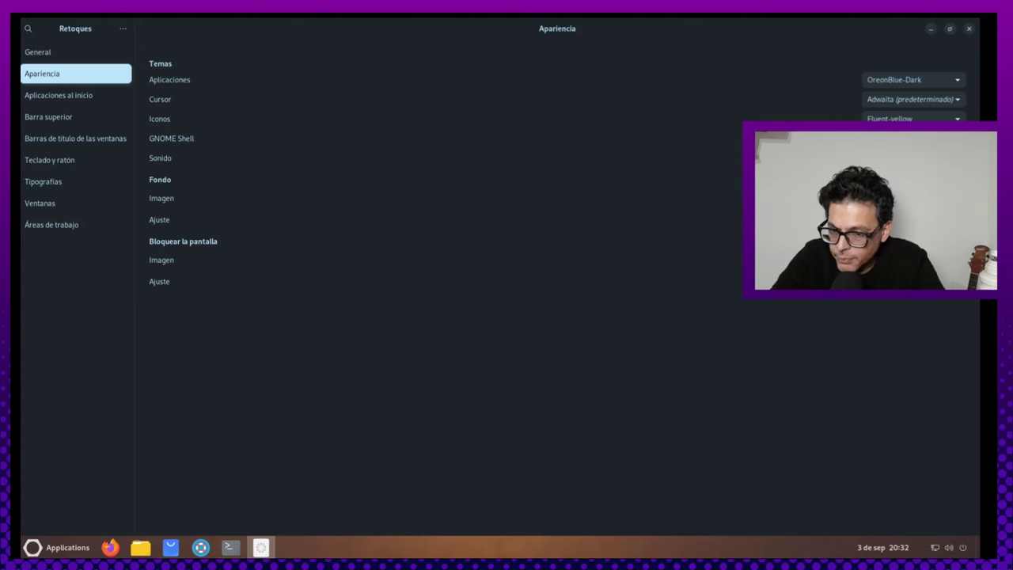
# Check the startup applications and top bar settings, and look at the taskbar's context options
pyautogui.click(902, 548)
pyautogui.click(908, 554)
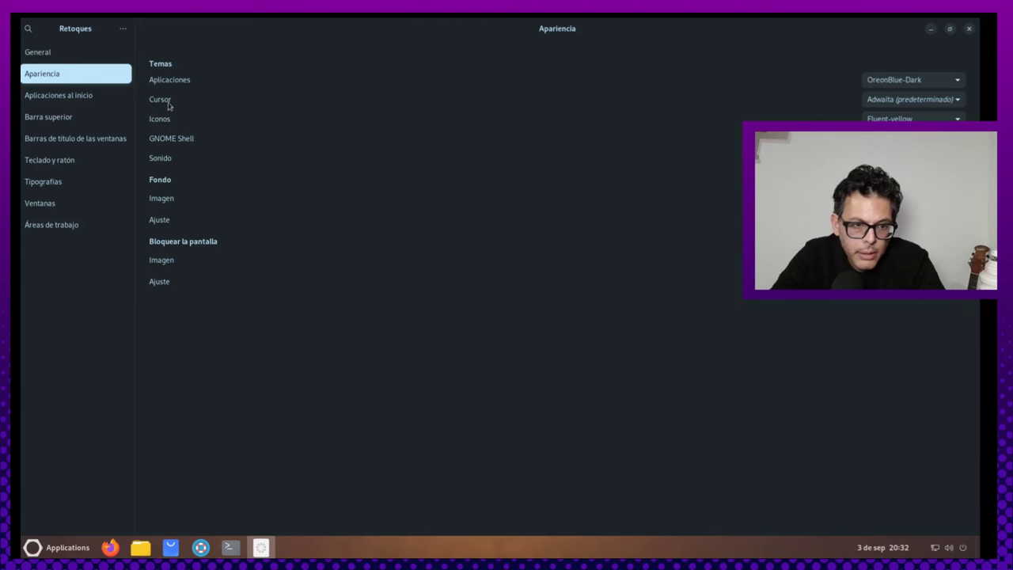
pyautogui.click(33, 98)
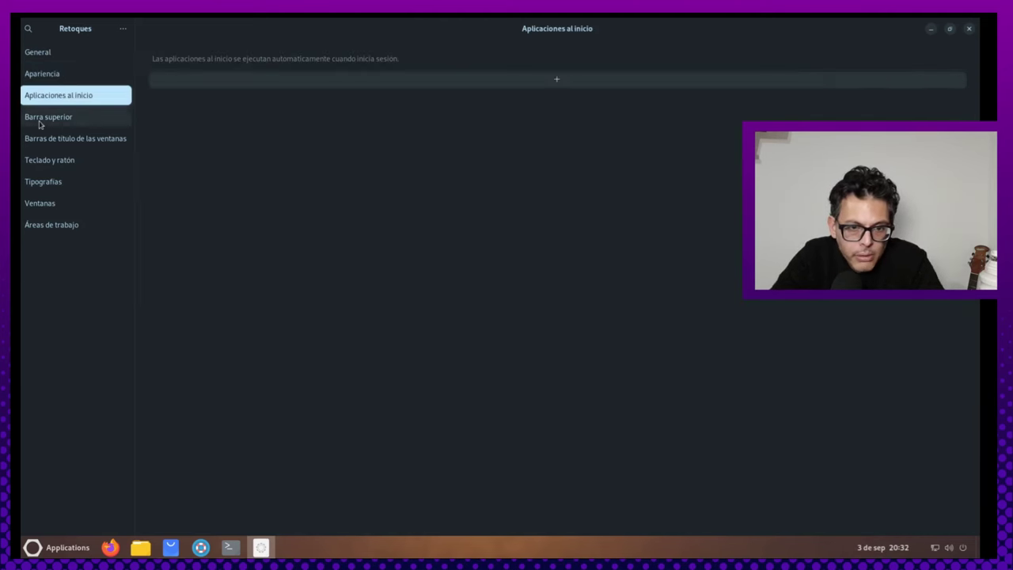
pyautogui.click(39, 118)
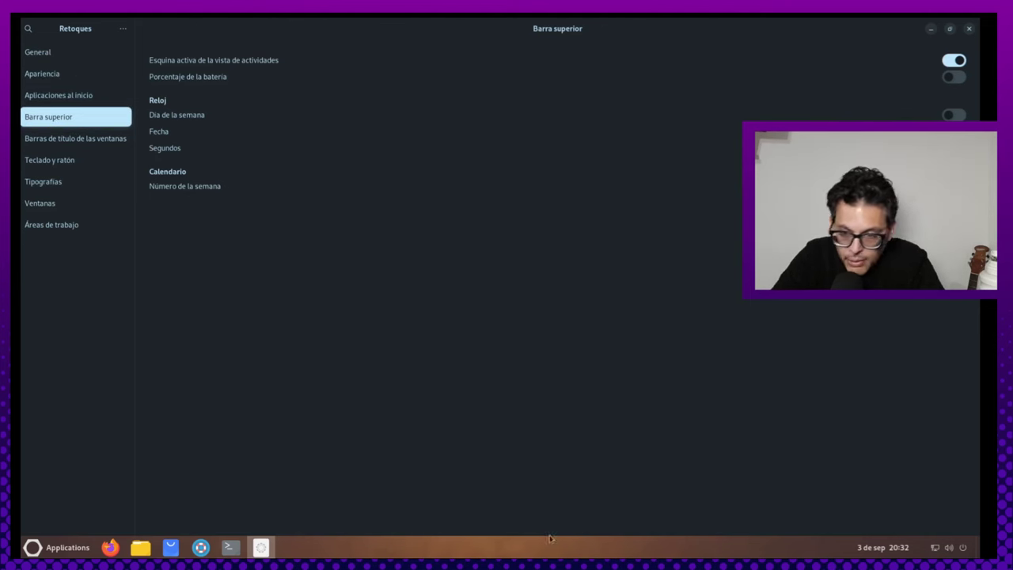
pyautogui.rightClick(530, 553)
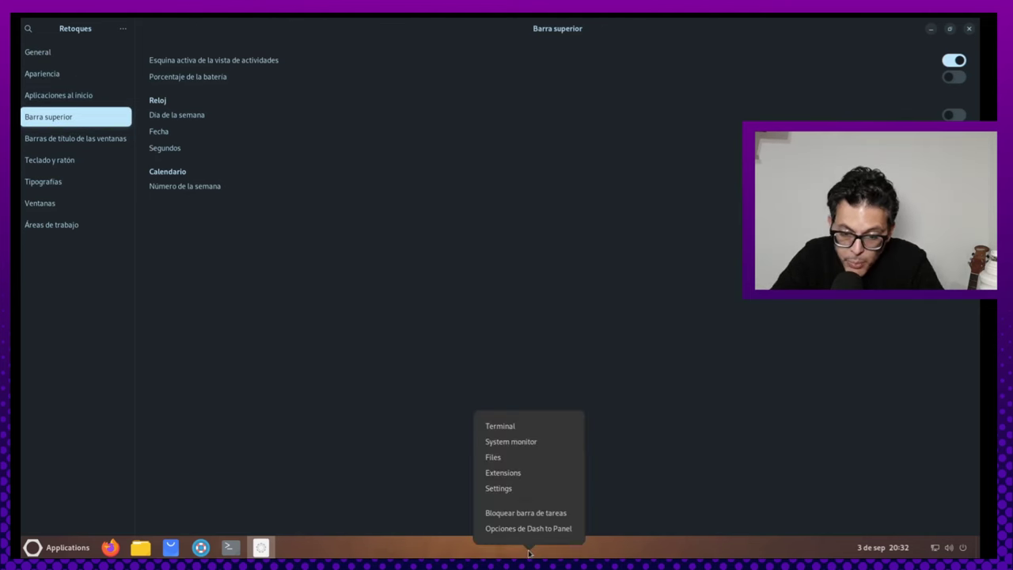
pyautogui.click(195, 282)
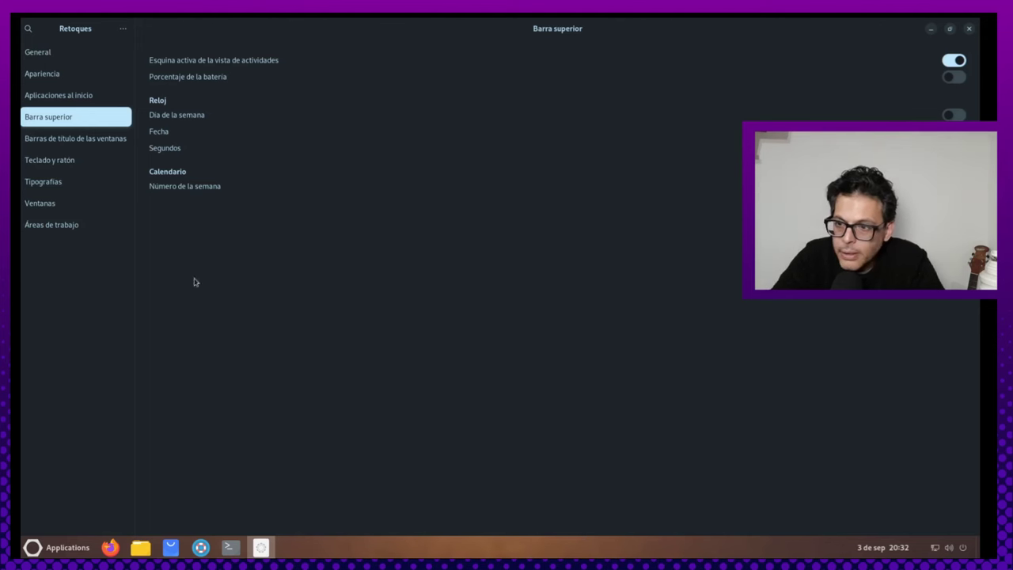
# Close the Retoques and software store windows and open the ArcMenu settings from the applications button
pyautogui.click(970, 31)
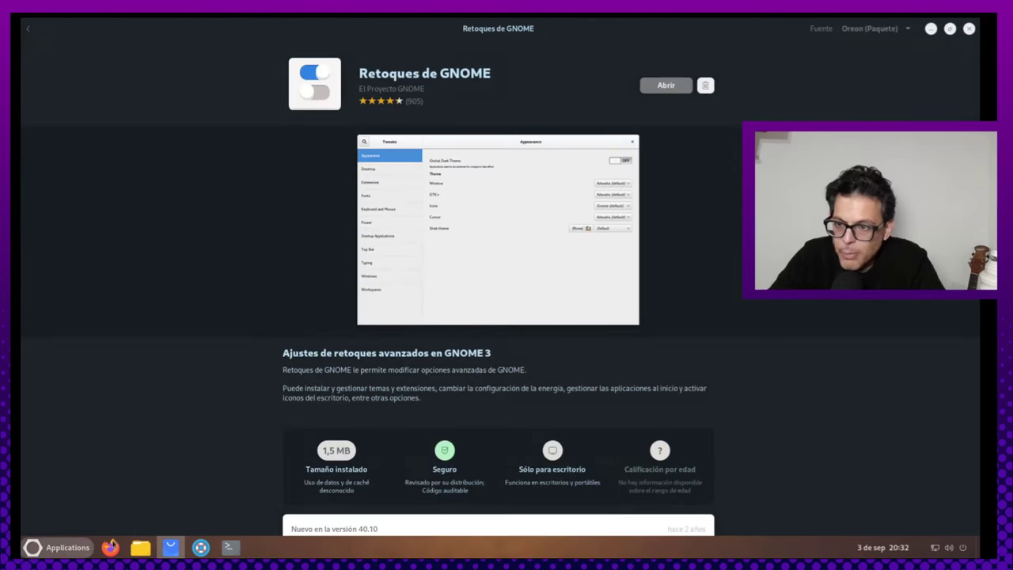
pyautogui.click(971, 29)
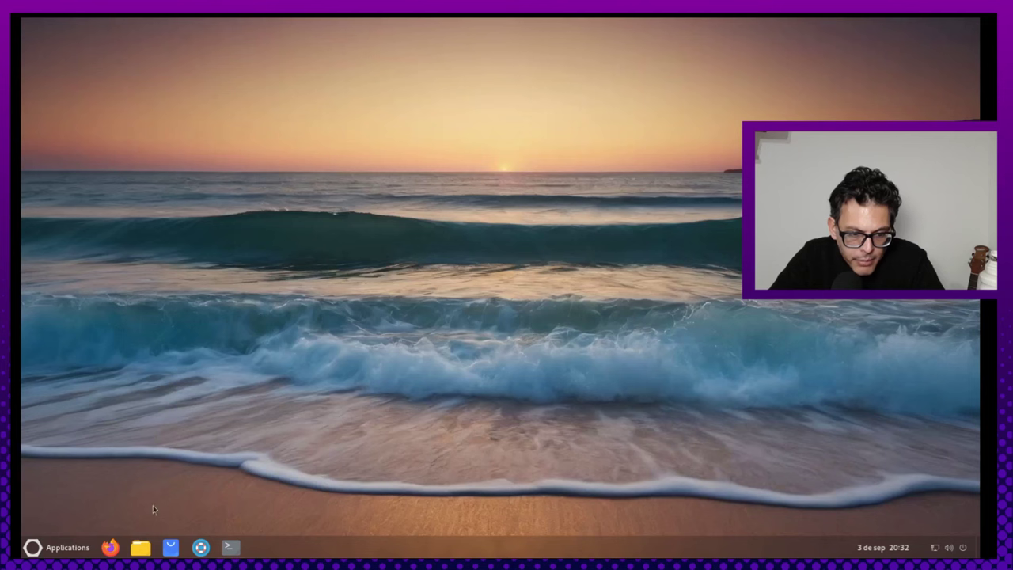
pyautogui.rightClick(29, 548)
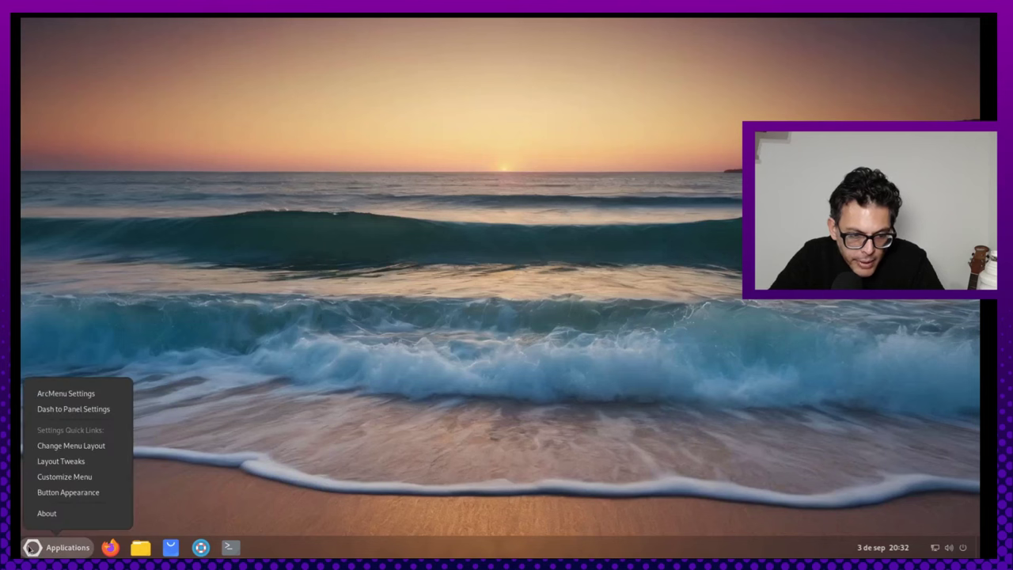
pyautogui.click(66, 394)
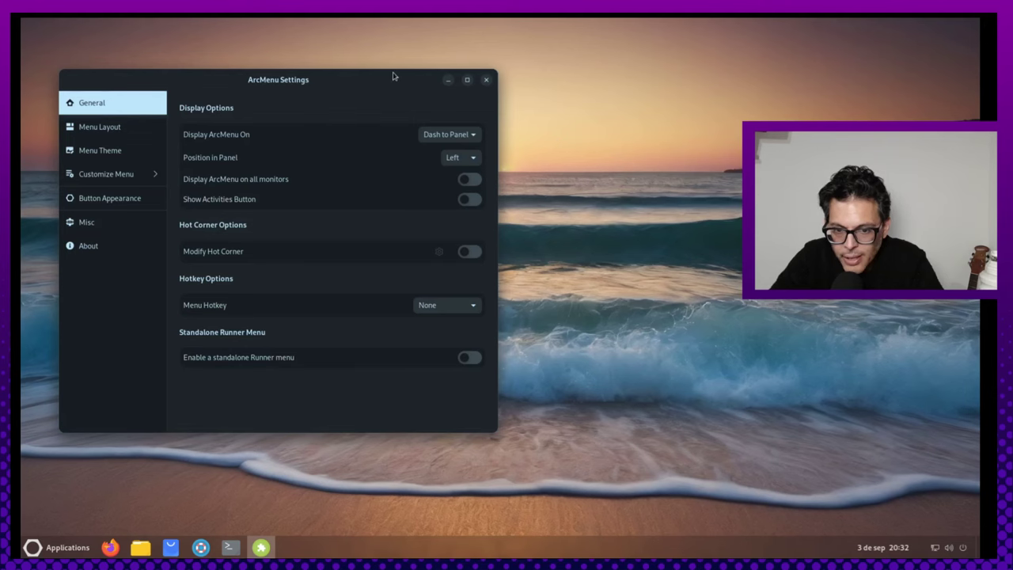
pyautogui.moveTo(394, 76); pyautogui.dragTo(740, 84)
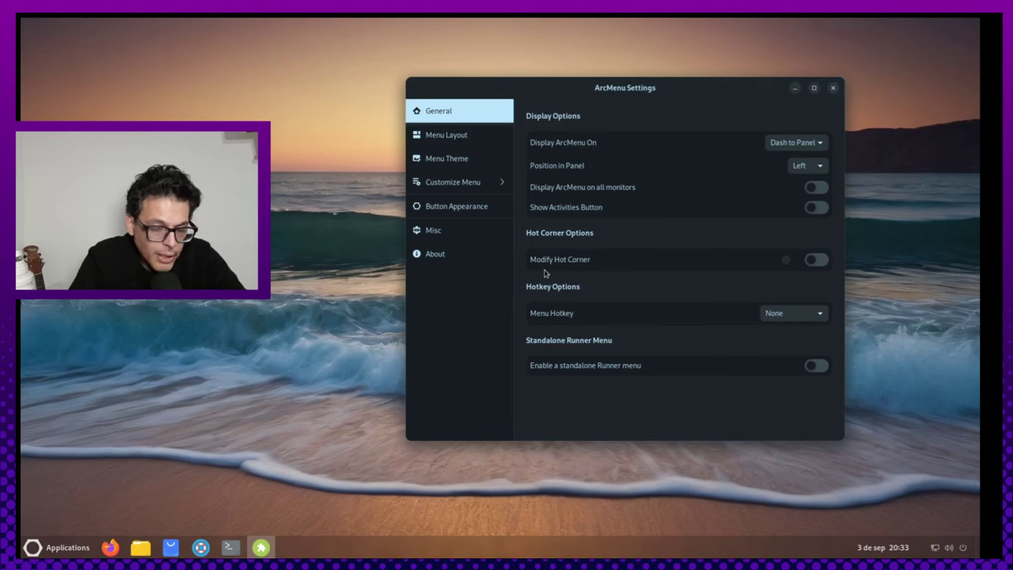
# Try the Super key's current behaviour and set the ArcMenu menu hotkey to Left Super Key
pyautogui.press('super')
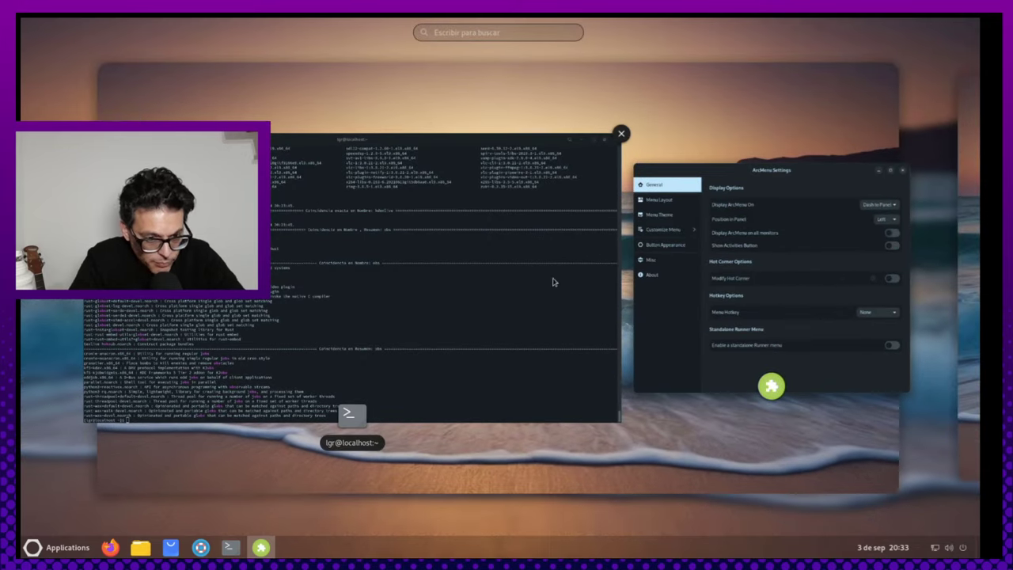
pyautogui.click(744, 281)
pyautogui.click(803, 317)
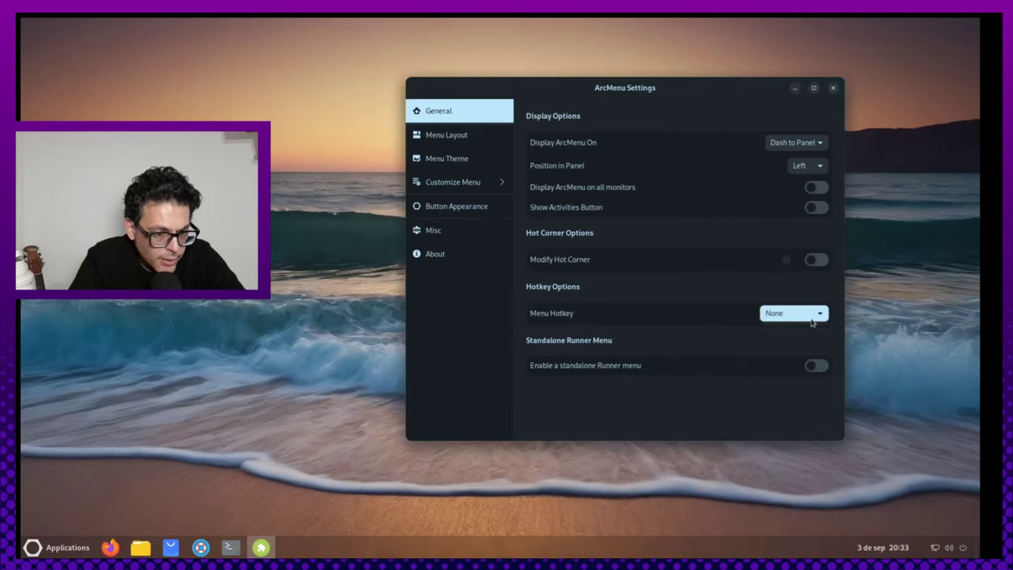
pyautogui.click(791, 350)
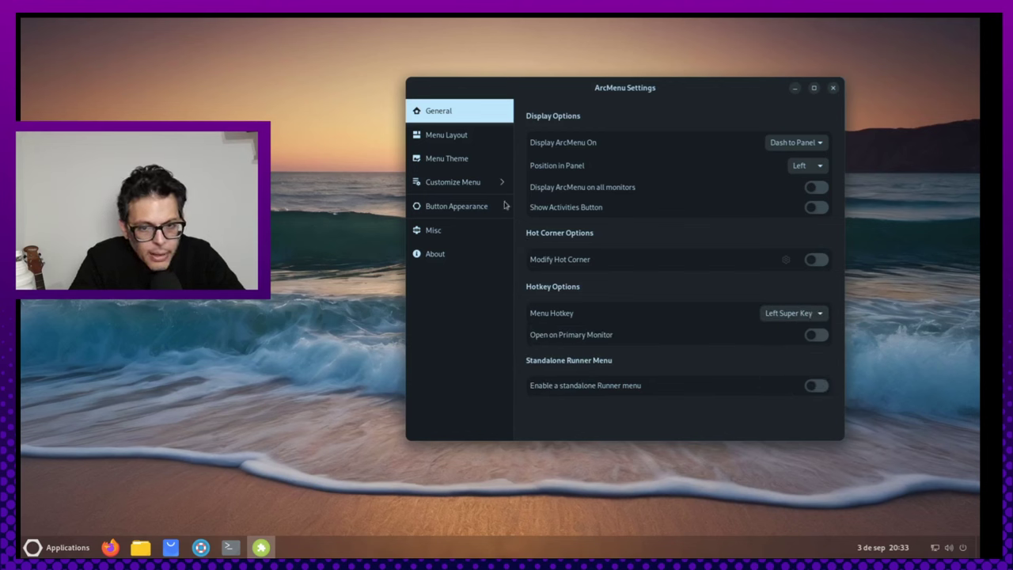
# Show the ArcMenu menu layout options and enlarge the settings window so all layout categories fit
pyautogui.click(455, 136)
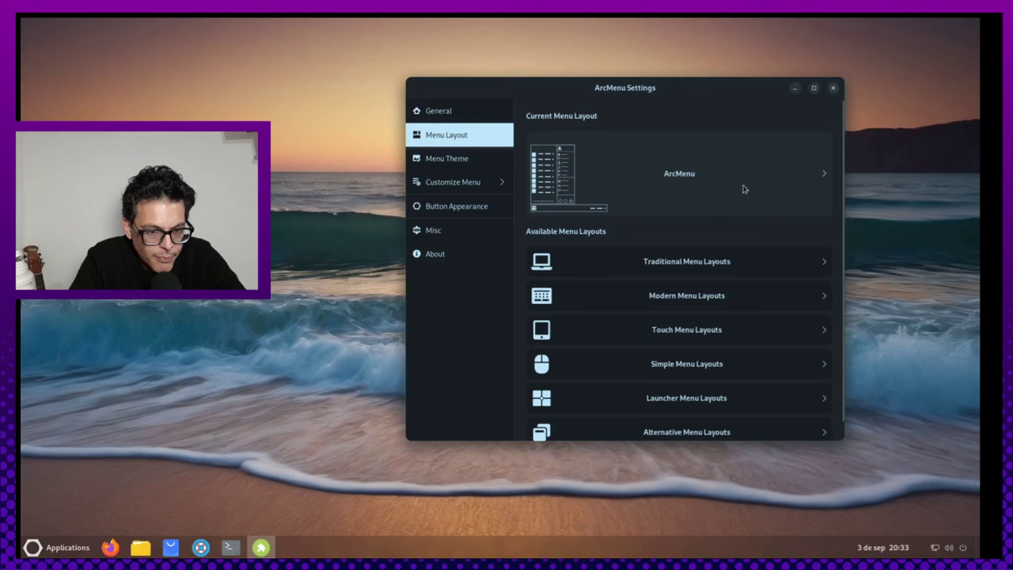
pyautogui.scroll(-1, 818, 242)
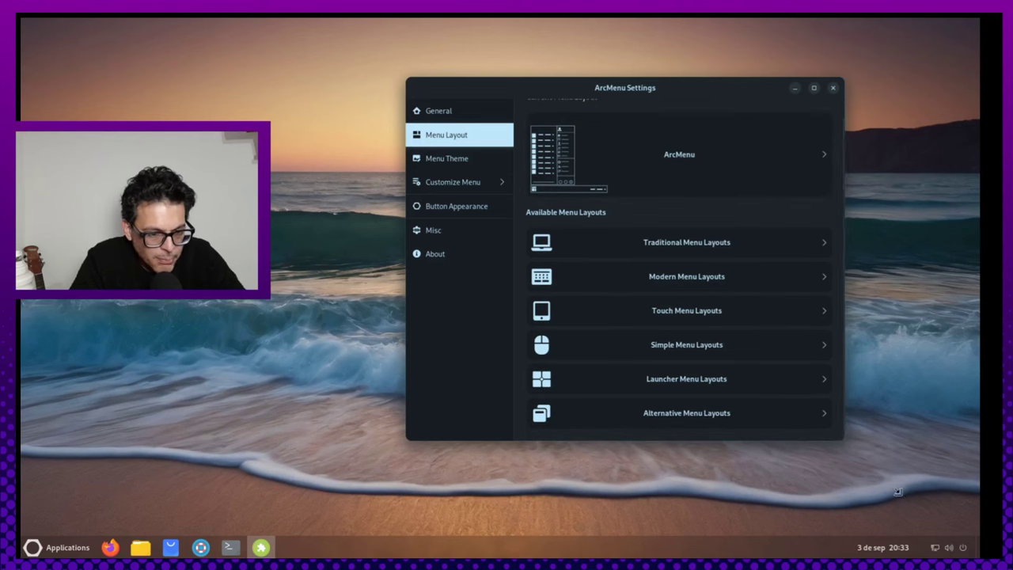
pyautogui.moveTo(842, 445); pyautogui.dragTo(951, 534)
pyautogui.moveTo(767, 118); pyautogui.dragTo(722, 105)
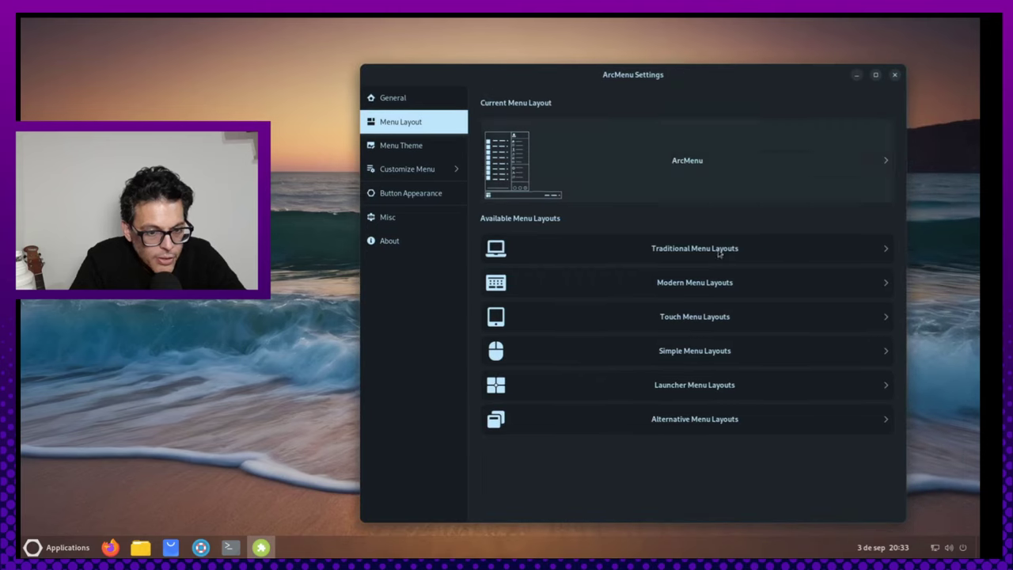
# Browse the traditional and modern menu layouts offered by ArcMenu
pyautogui.click(716, 247)
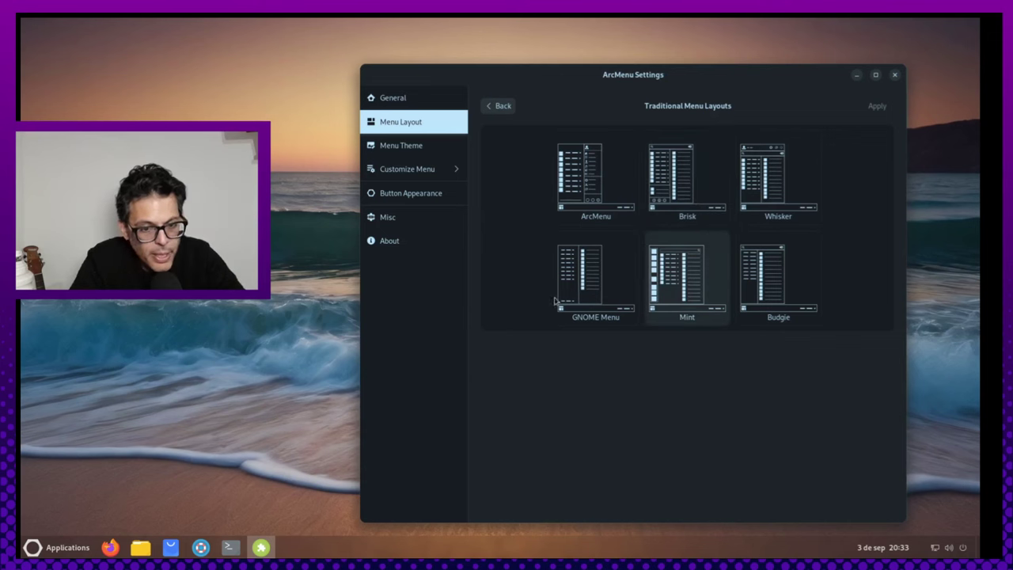
pyautogui.click(501, 109)
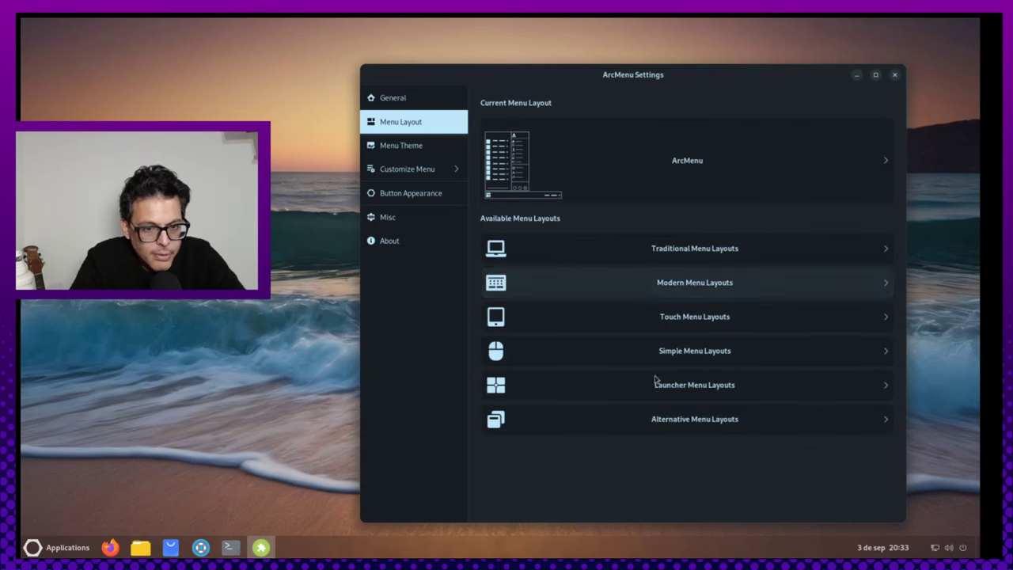
pyautogui.click(713, 283)
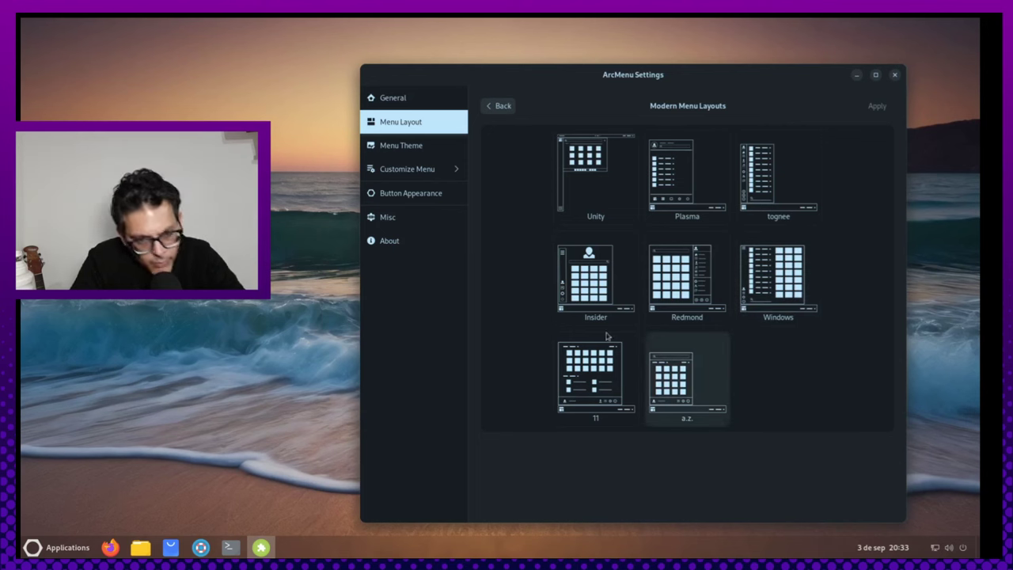
pyautogui.click(499, 106)
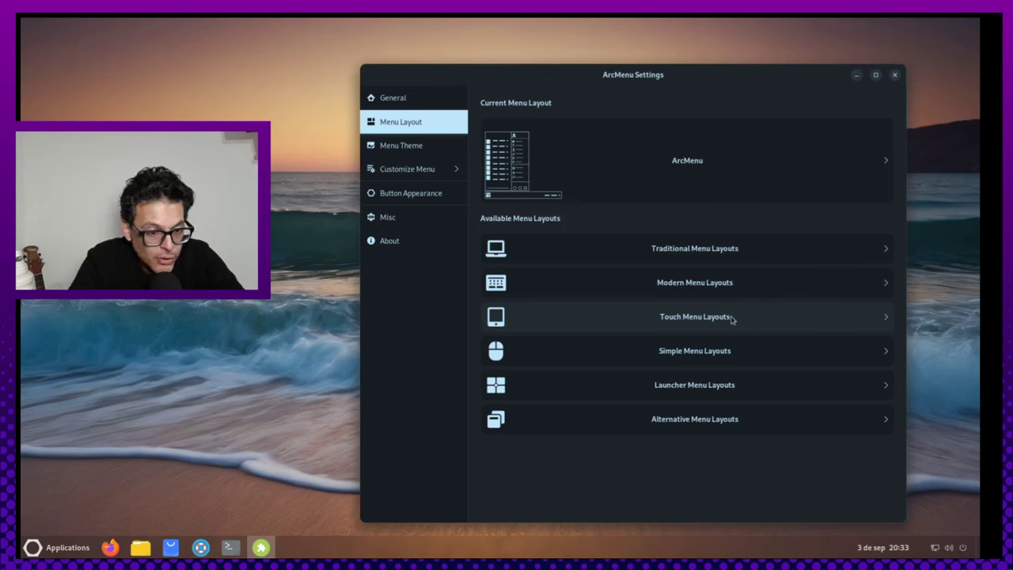
# Apply the Elementary touch menu layout and preview the applications menu with it
pyautogui.click(732, 318)
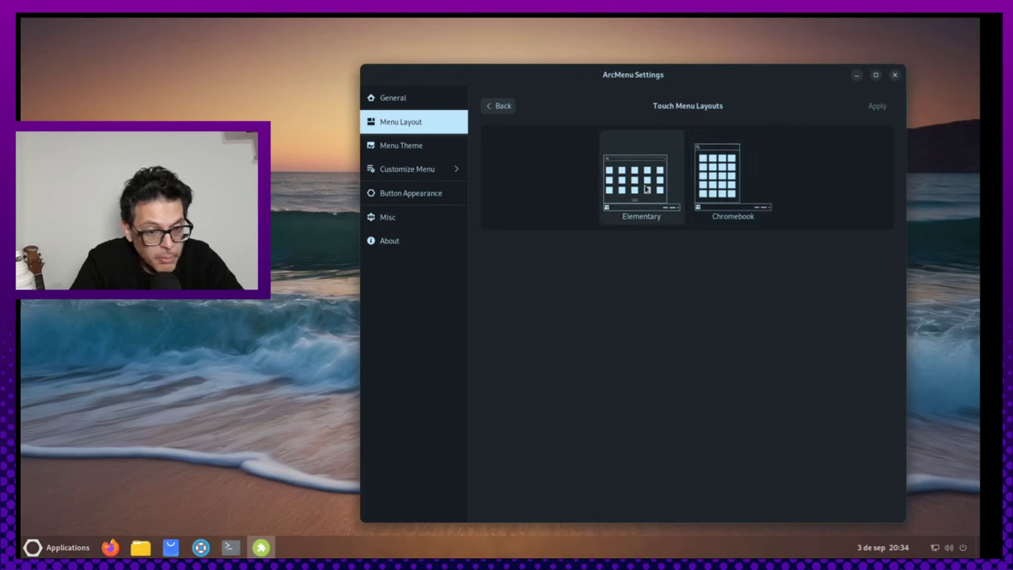
pyautogui.click(641, 176)
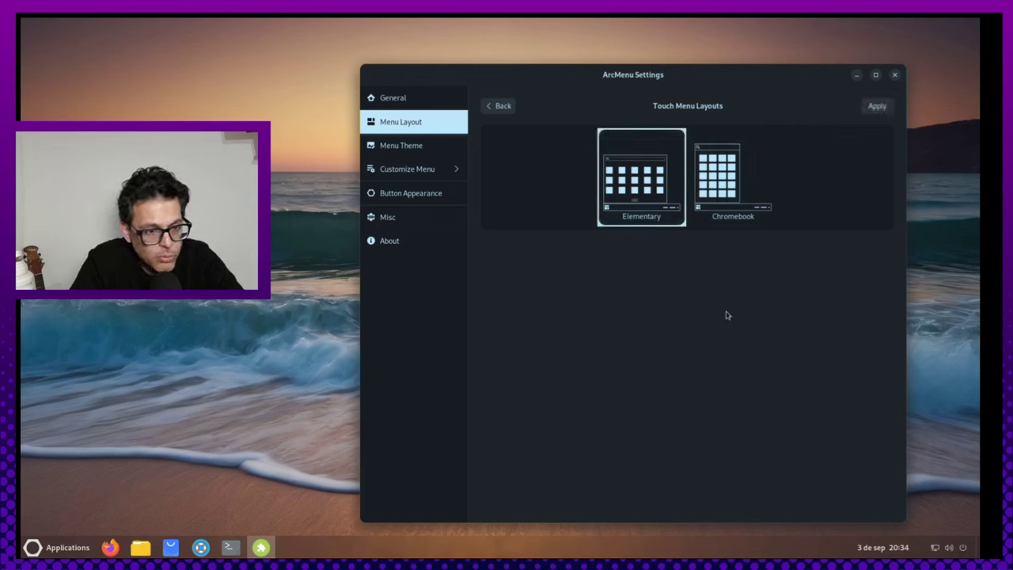
pyautogui.click(59, 547)
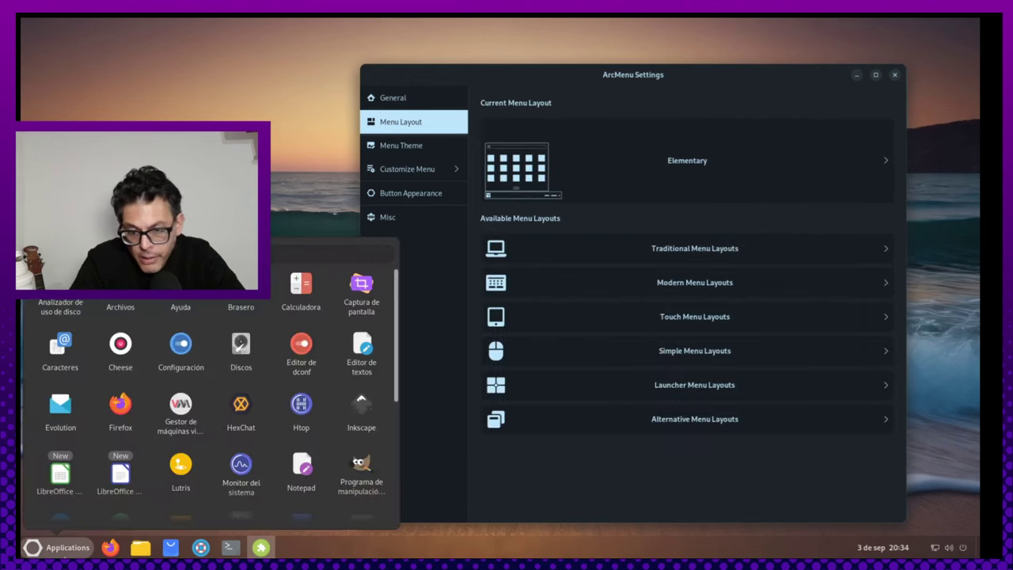
pyautogui.click(59, 547)
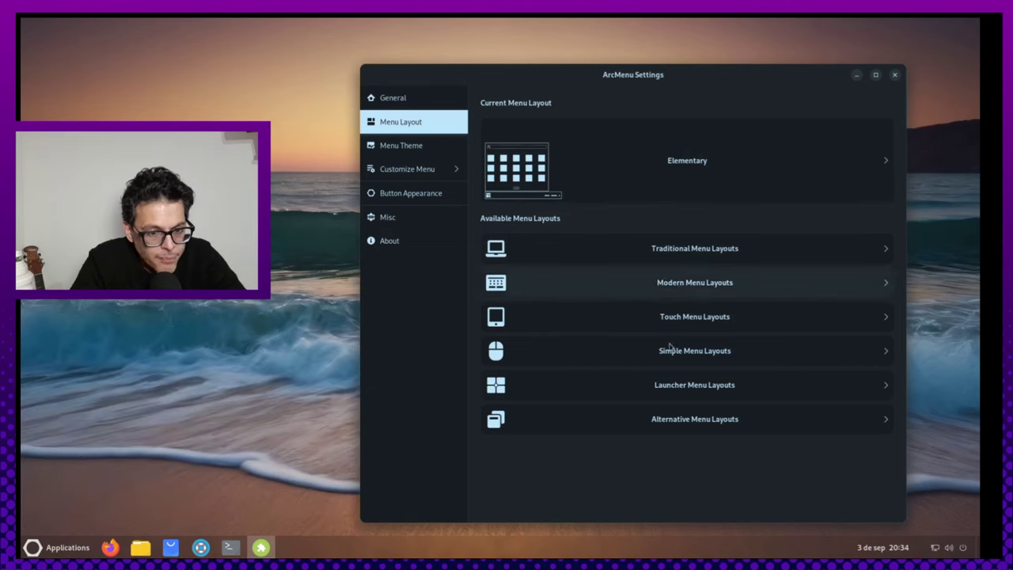
# Apply the Chromebook touch menu layout and preview the applications menu with it
pyautogui.click(699, 325)
pyautogui.click(756, 162)
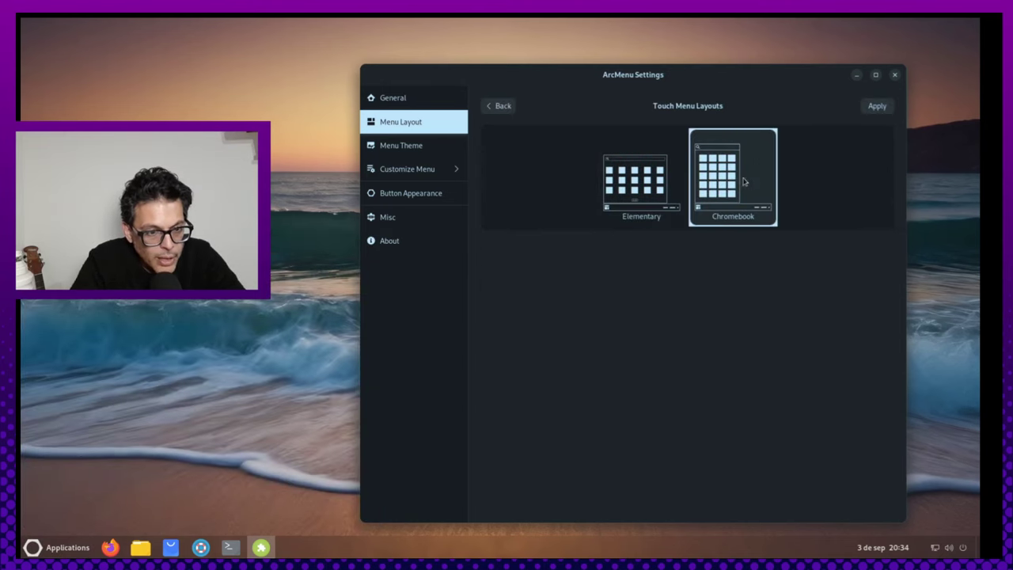
pyautogui.click(877, 107)
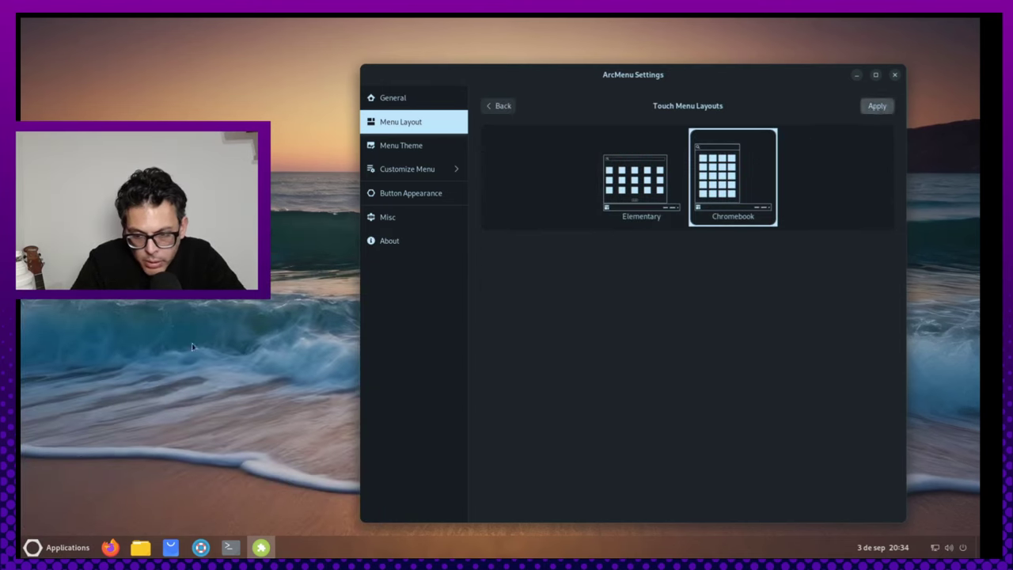
pyautogui.click(36, 549)
pyautogui.click(36, 551)
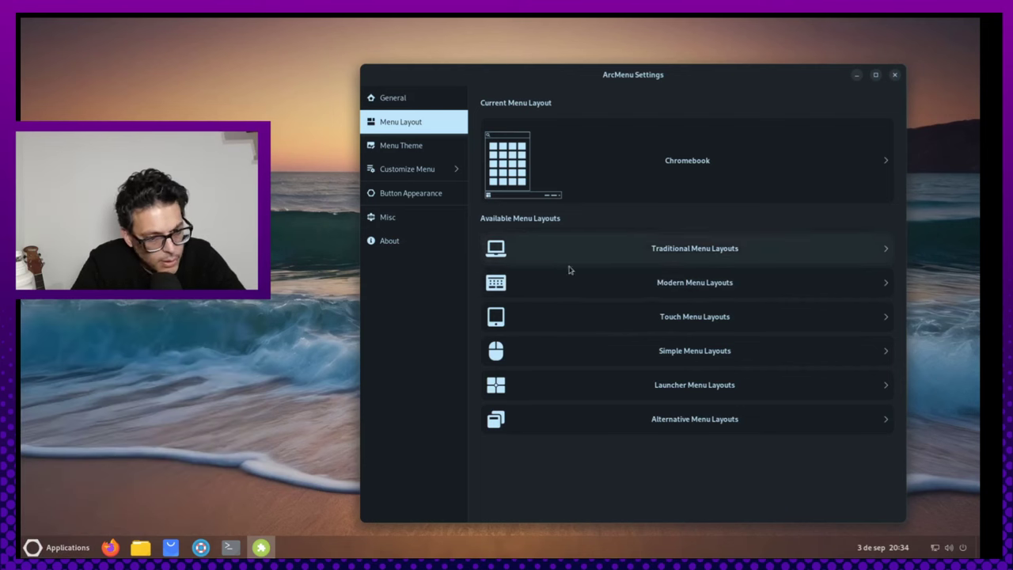
# Browse the simple and launcher menu layouts offered by ArcMenu
pyautogui.click(669, 353)
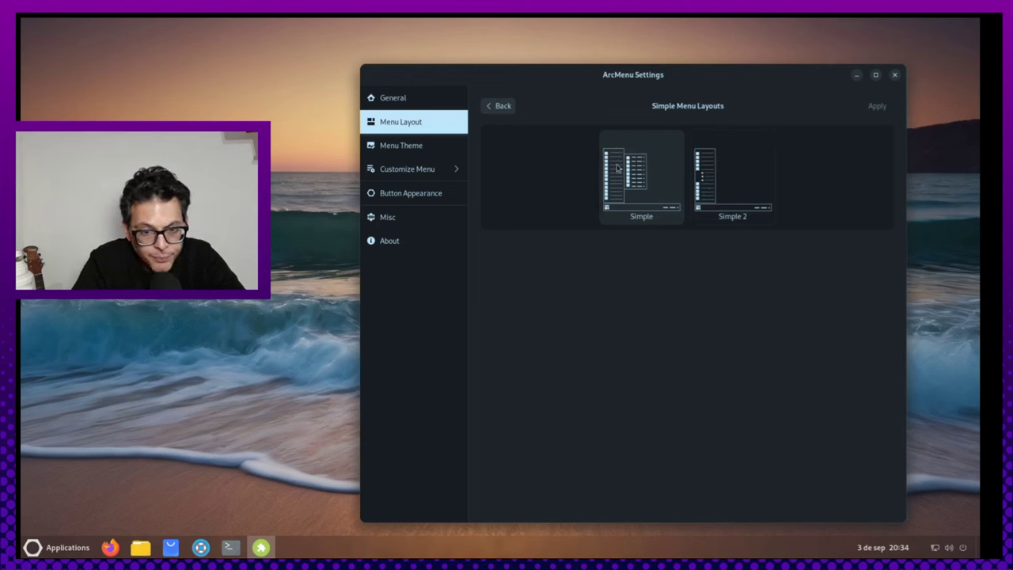
pyautogui.click(496, 106)
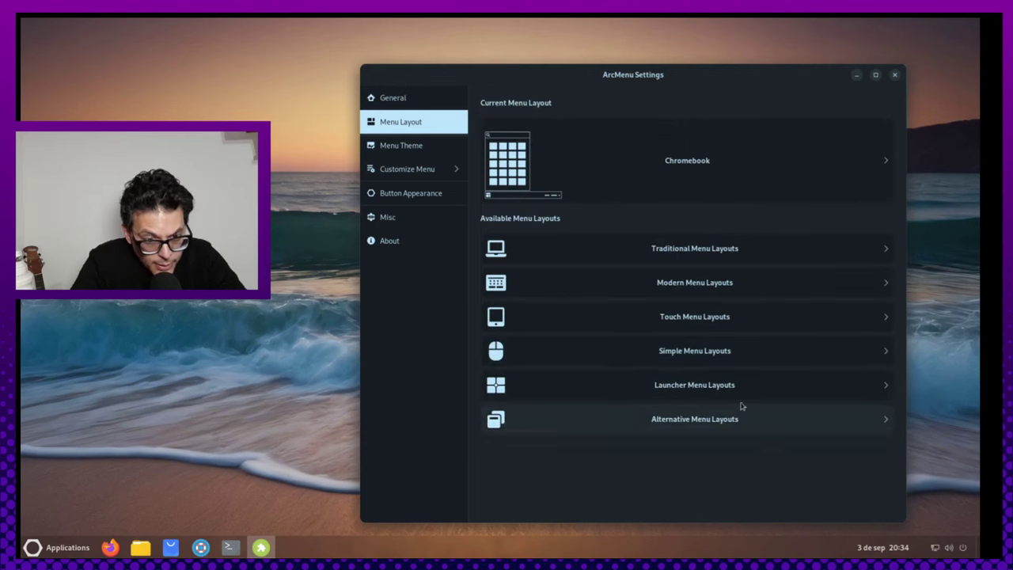
pyautogui.click(717, 395)
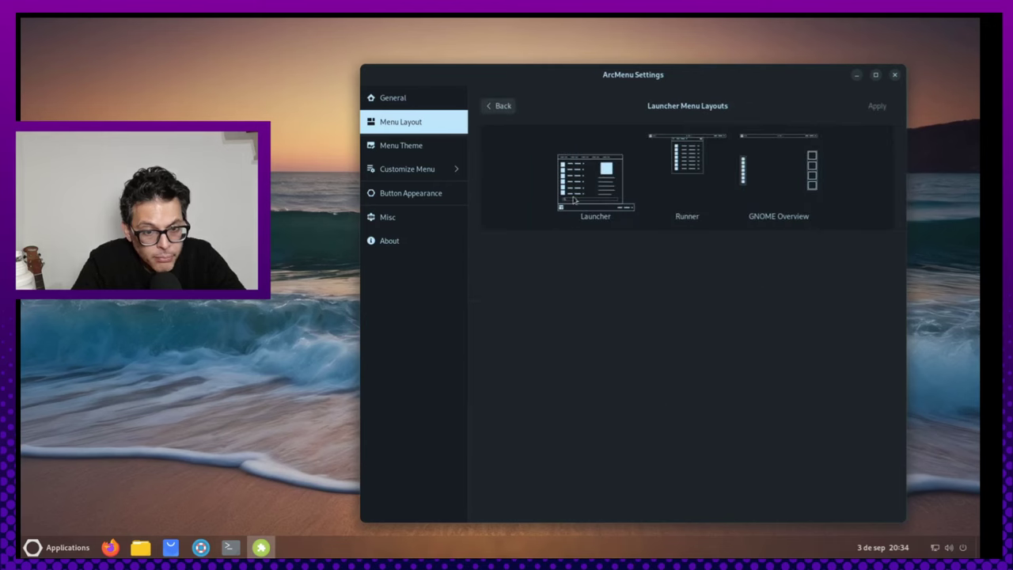
# Apply the Launcher menu layout and preview the applications menu with it
pyautogui.click(576, 200)
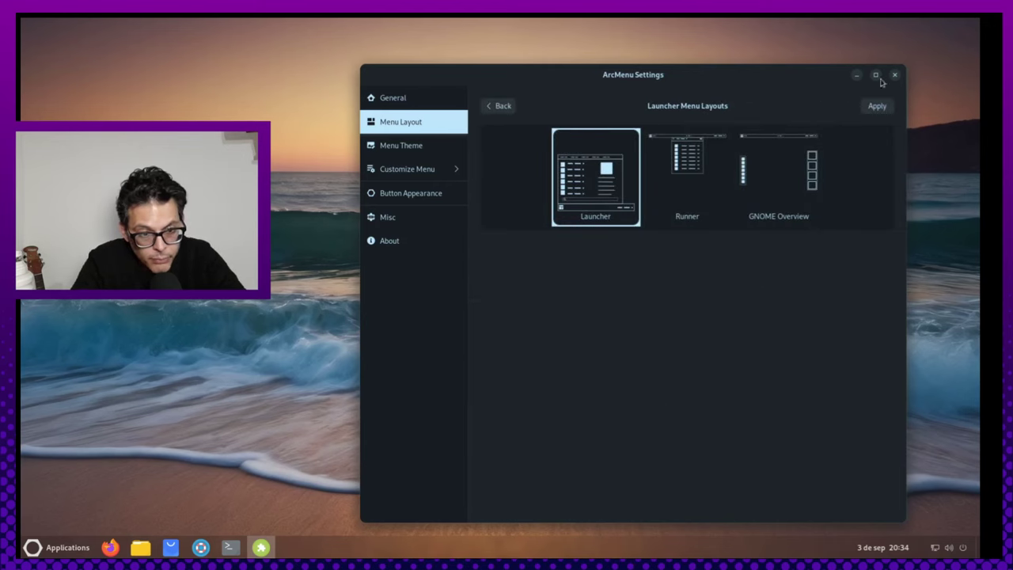
pyautogui.click(877, 106)
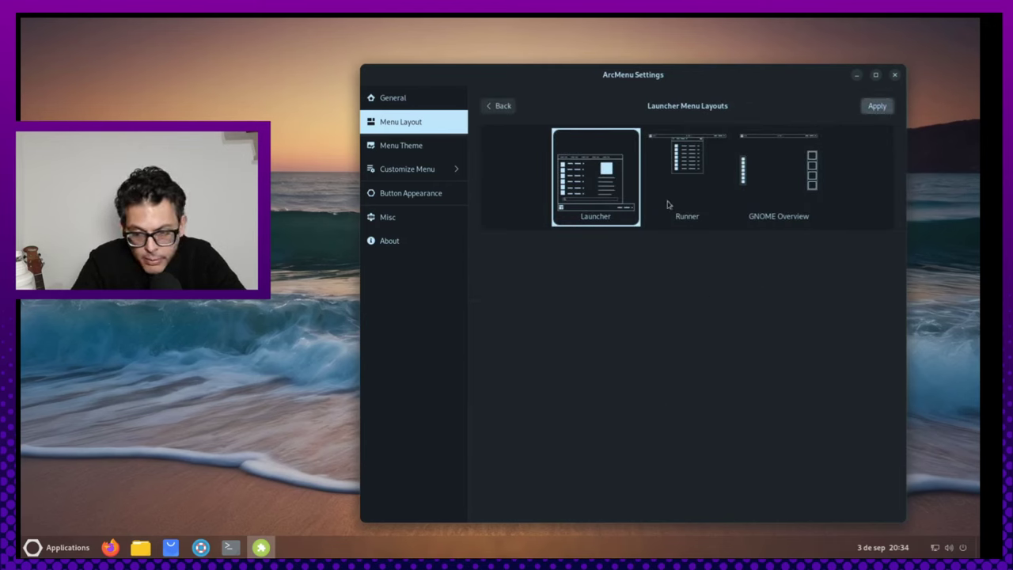
pyautogui.press('super')
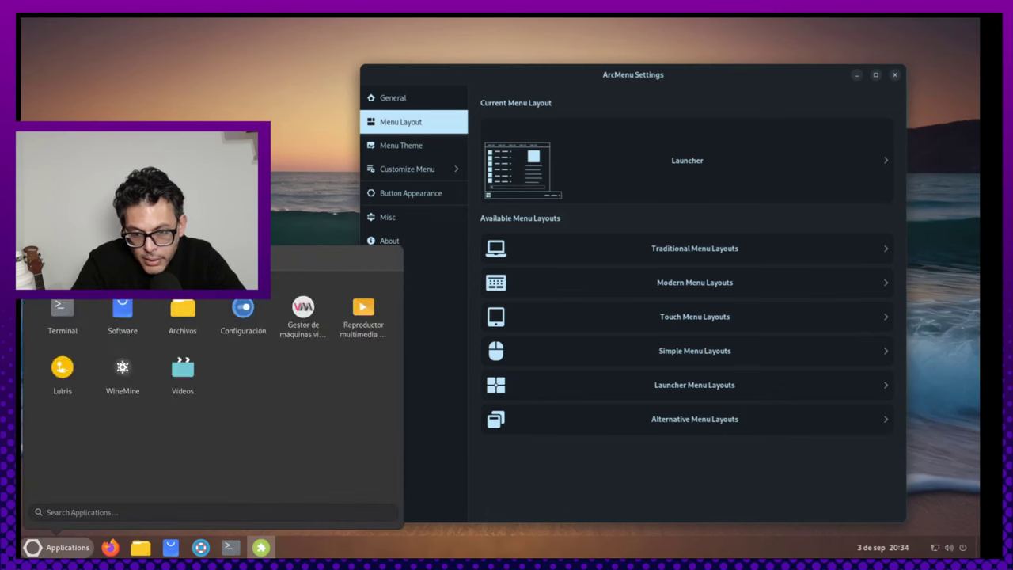
pyautogui.press('super')
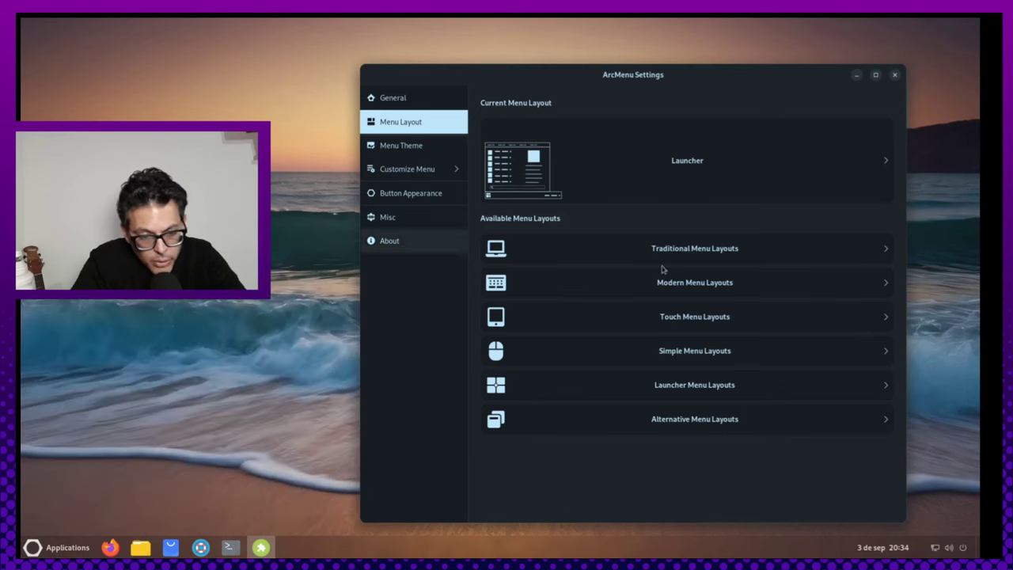
# Check the alternative menu layouts, and apply the ArcMenu layout from the traditional menu layouts
pyautogui.click(721, 422)
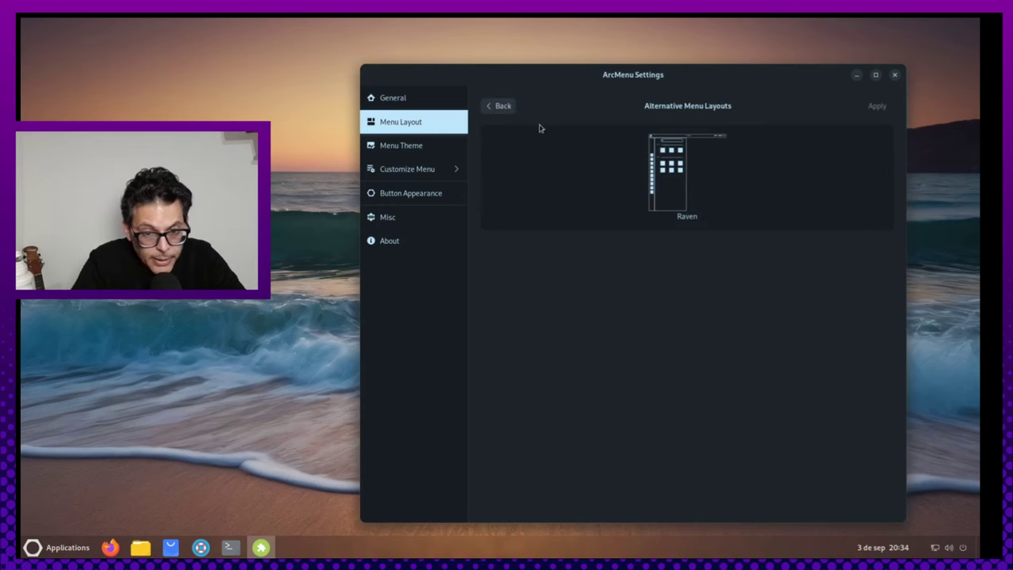
pyautogui.click(504, 114)
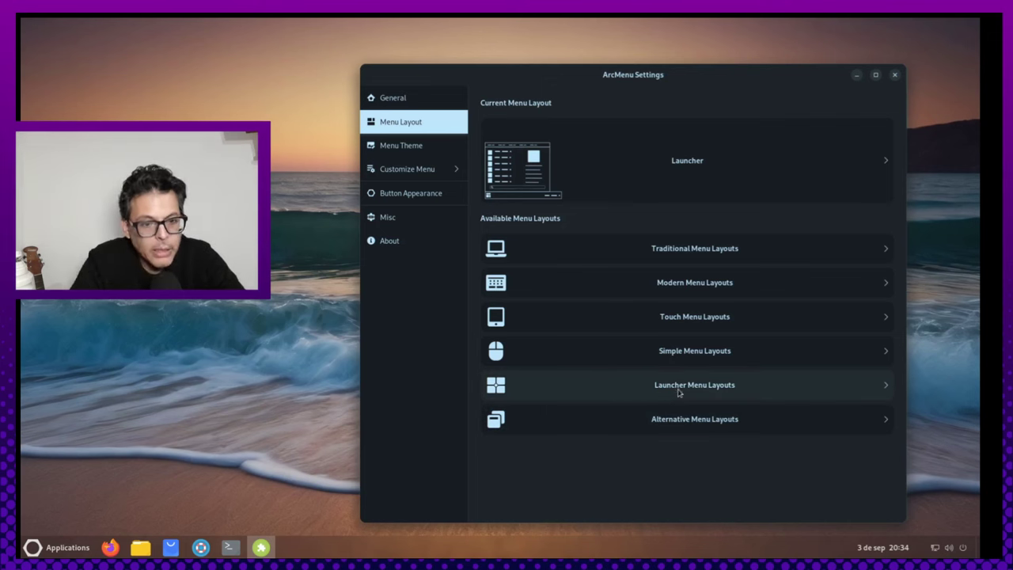
pyautogui.click(711, 246)
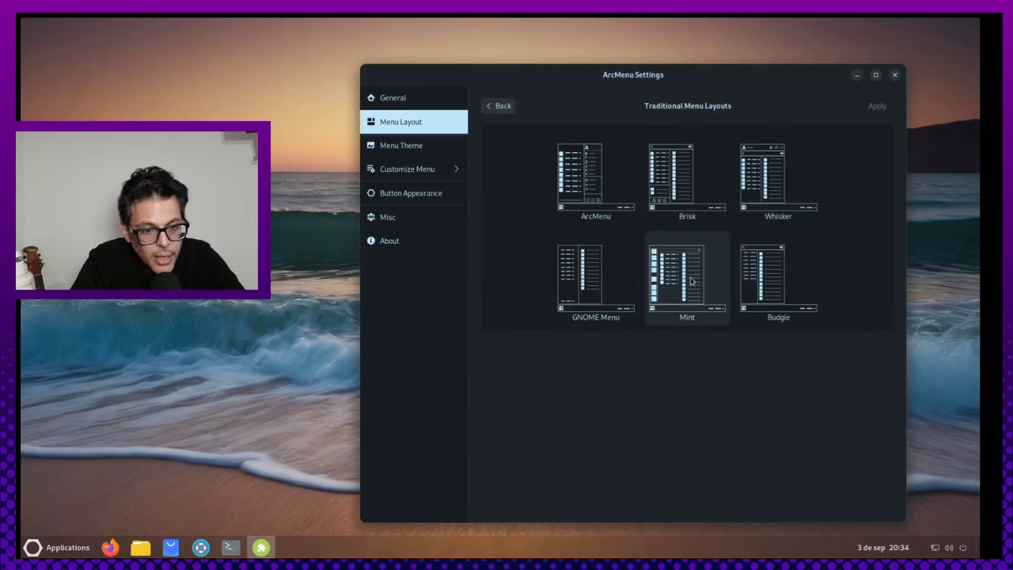
pyautogui.click(592, 180)
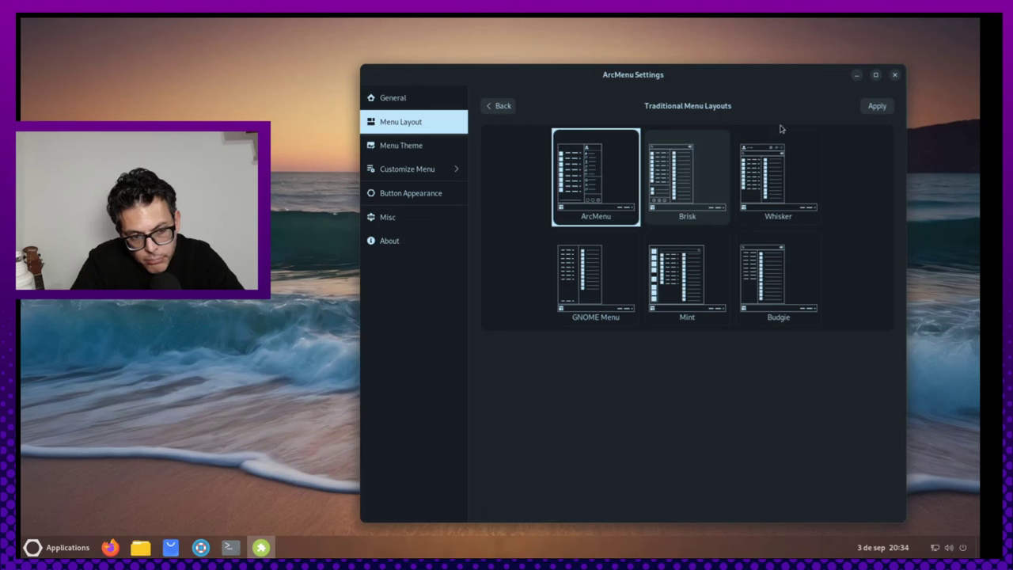
pyautogui.click(877, 107)
# Turn on the menu theme override to view its theme settings, and turn it back off
pyautogui.click(428, 146)
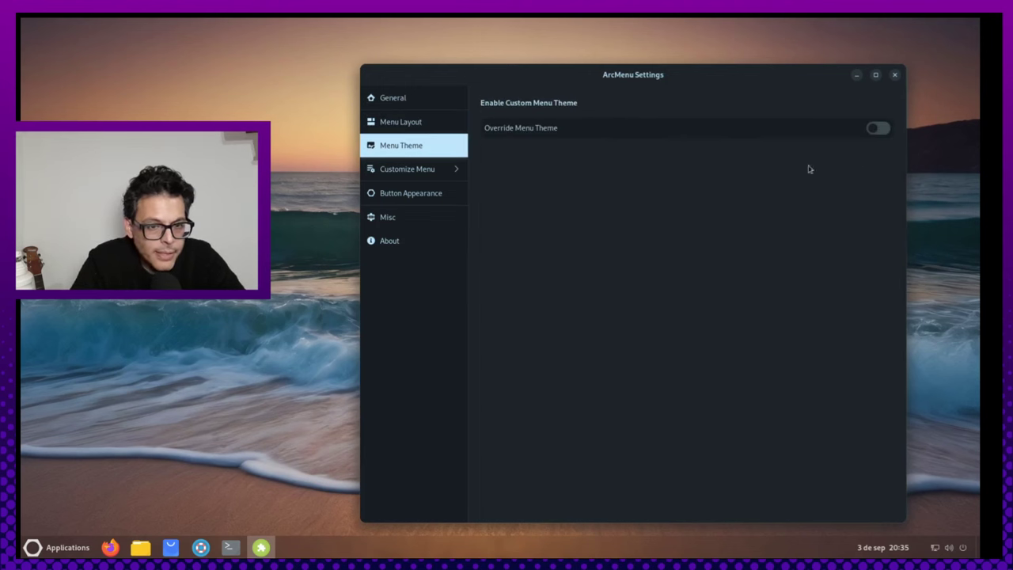
pyautogui.click(880, 131)
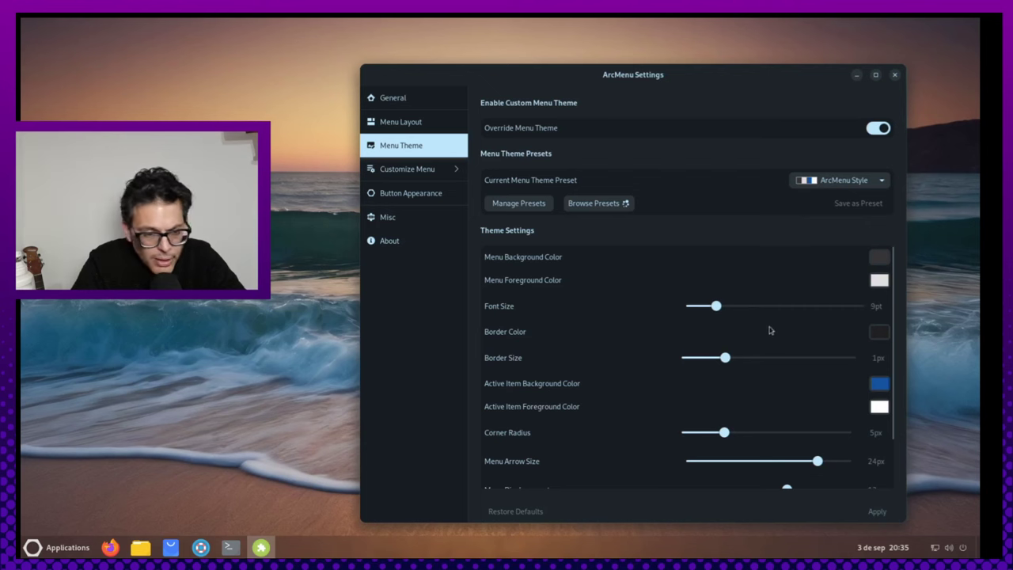
pyautogui.click(879, 130)
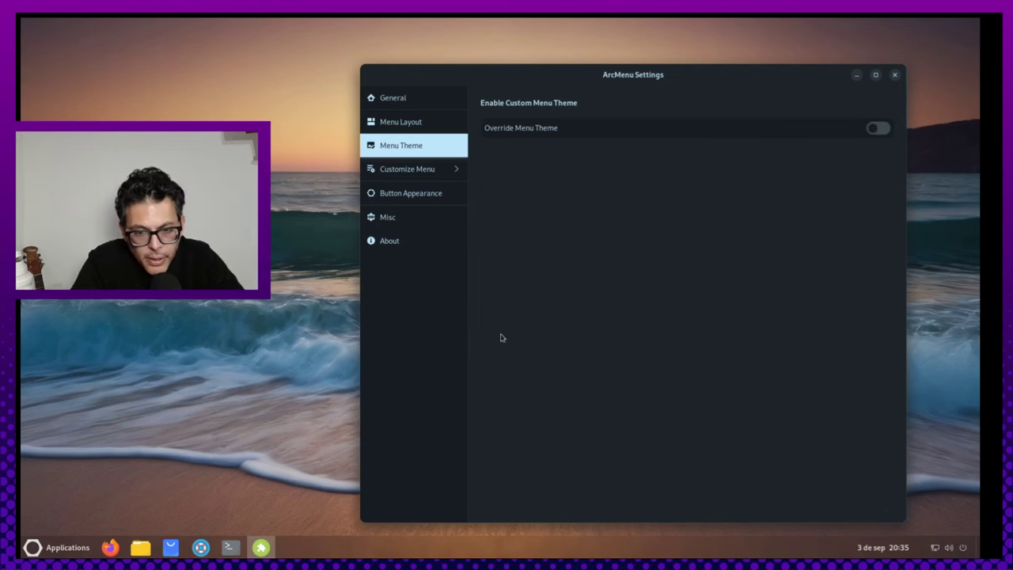
# Review the menu size, icon size and general options among ArcMenu's menu customization settings
pyautogui.click(421, 167)
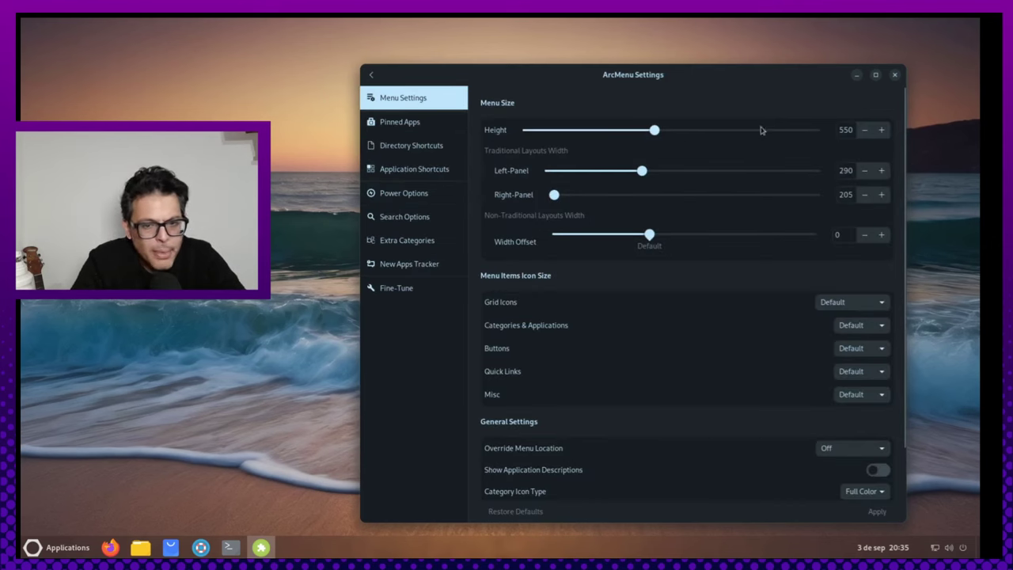
pyautogui.scroll(-1, 899, 333)
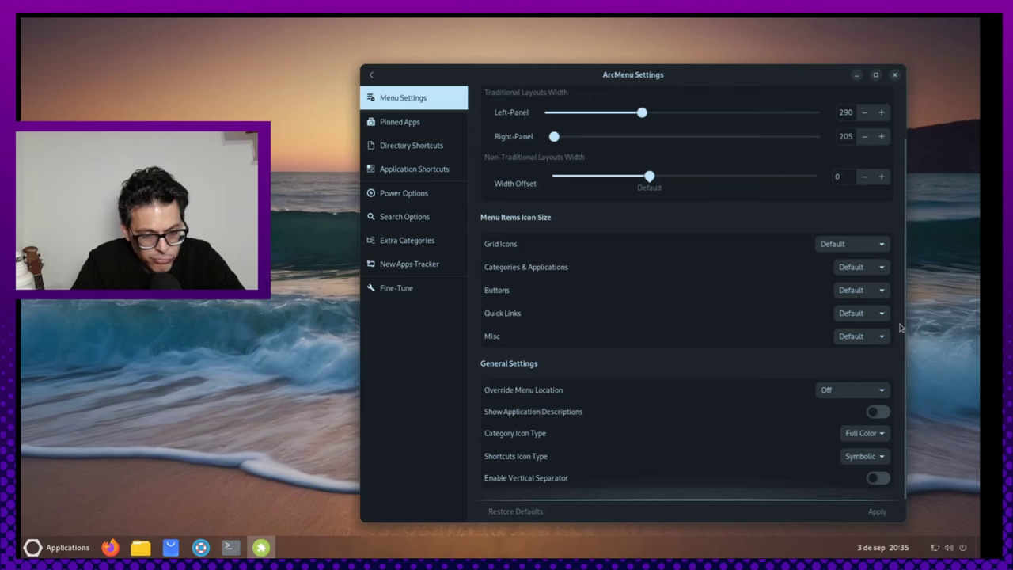
pyautogui.scroll(1, 899, 314)
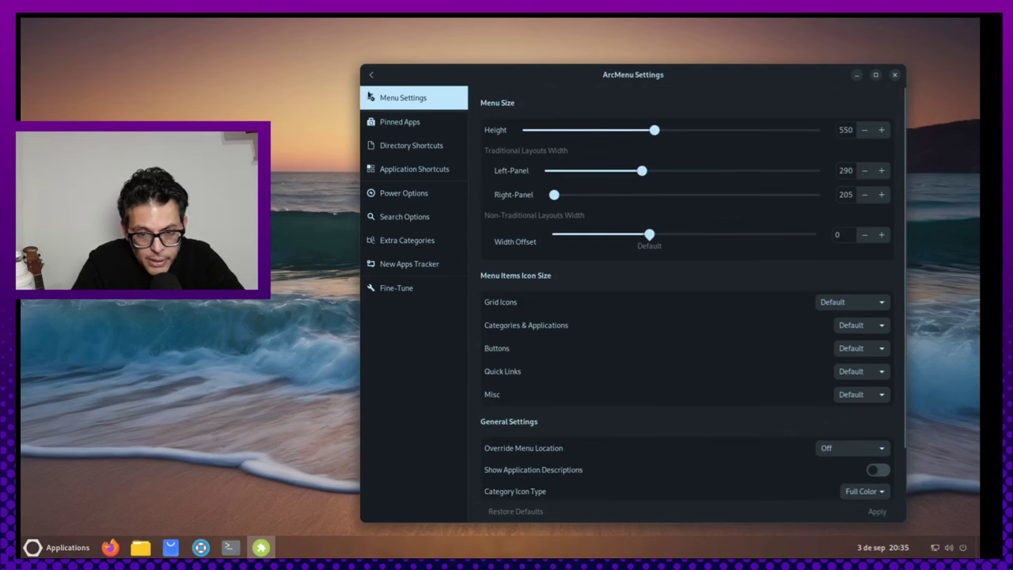
pyautogui.click(371, 75)
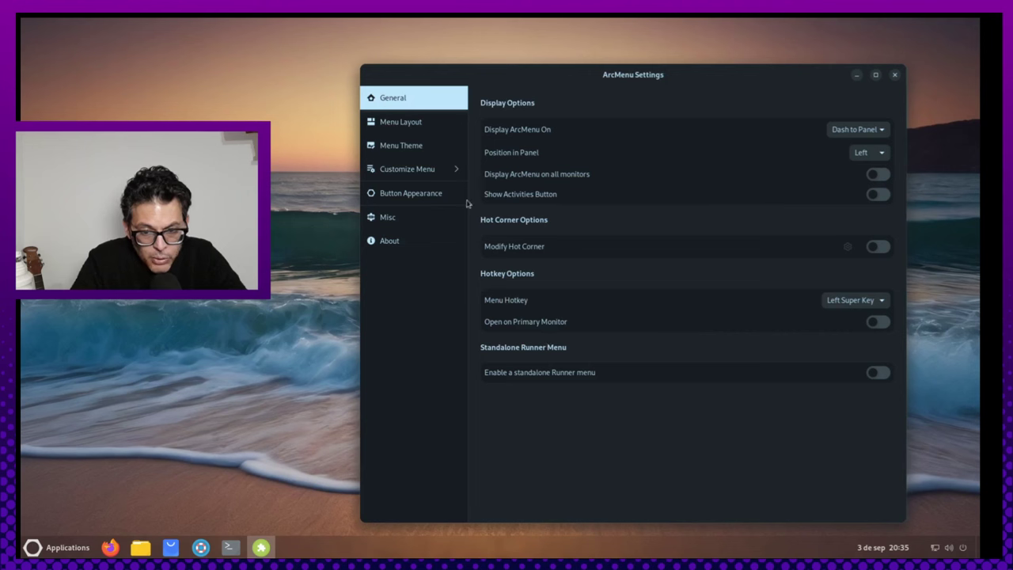
# Close the ArcMenu settings and briefly open the applications menu to check its layout
pyautogui.click(895, 75)
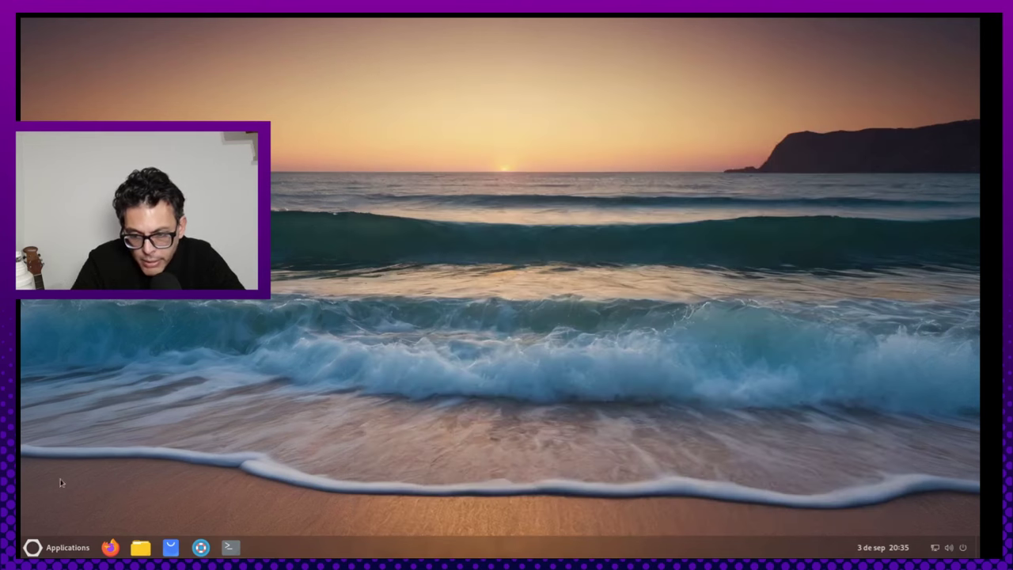
pyautogui.click(44, 547)
pyautogui.click(44, 547)
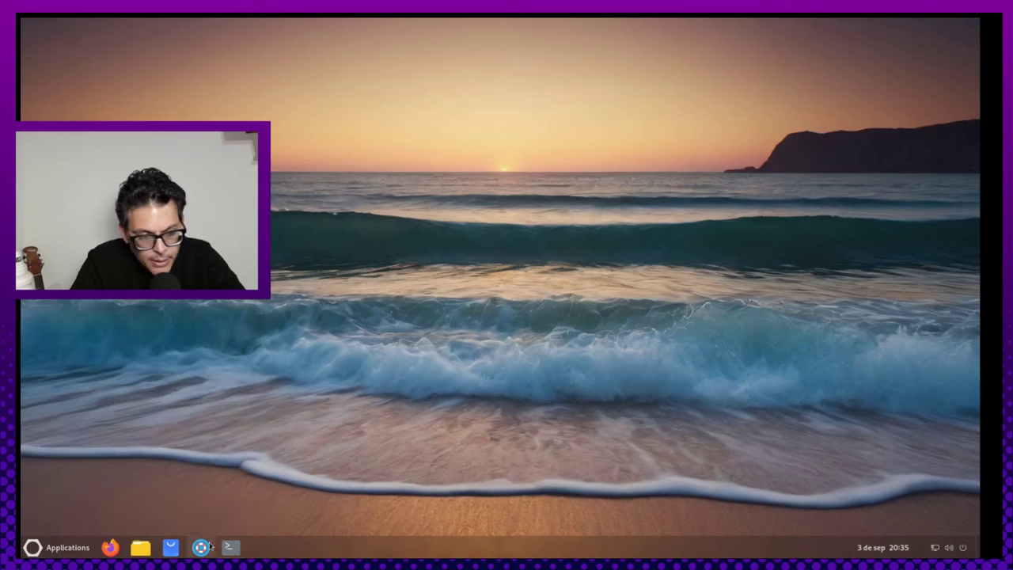
# Open the Dash to Panel settings maximized to examine the panel position options
pyautogui.rightClick(487, 556)
pyautogui.click(506, 532)
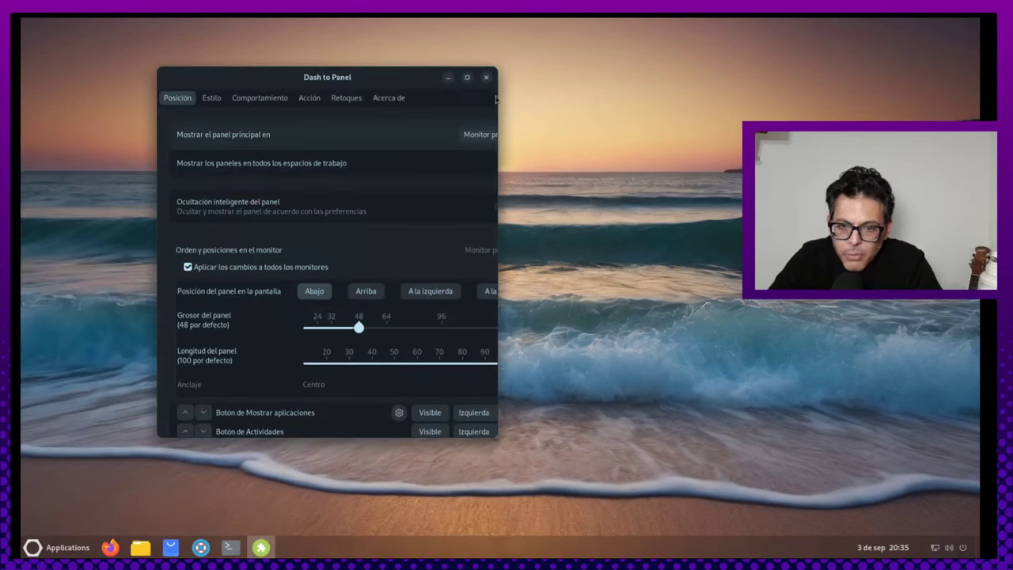
pyautogui.press('super+Up')
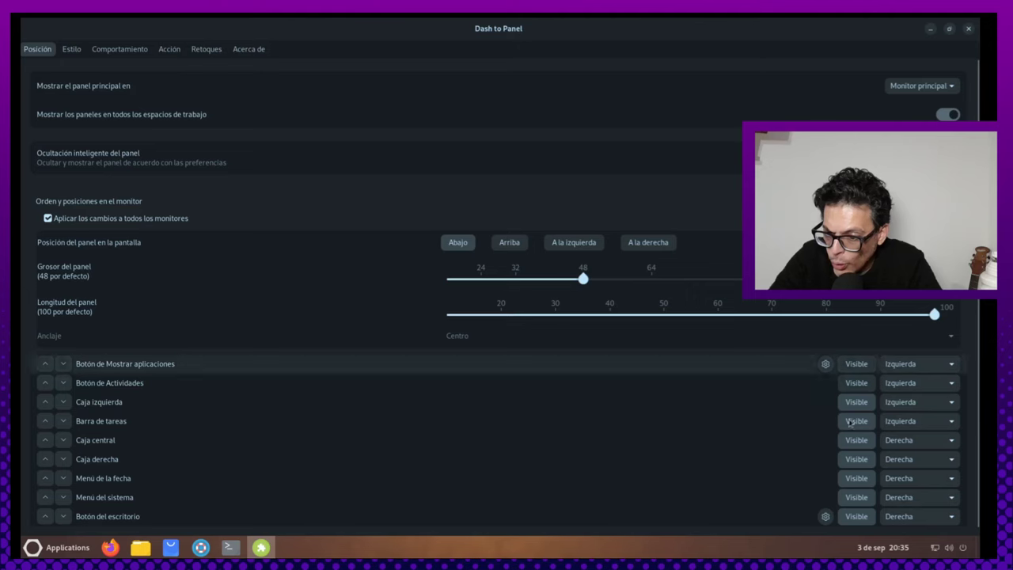
# Examine the Dash to Panel style settings and the running-indicator styles offered for focused and unfocused applications
pyautogui.click(71, 51)
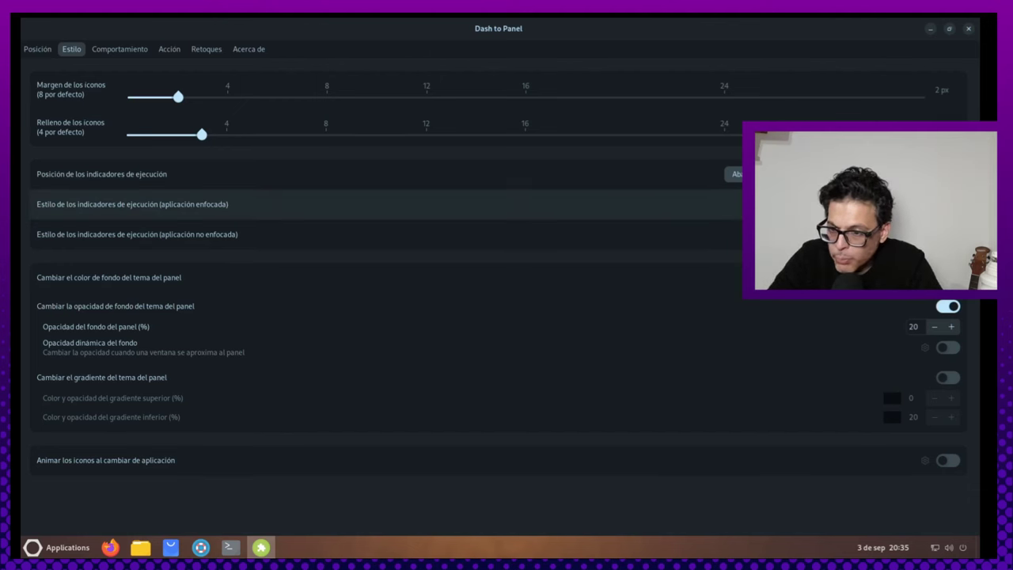
pyautogui.click(934, 204)
pyautogui.press('Escape')
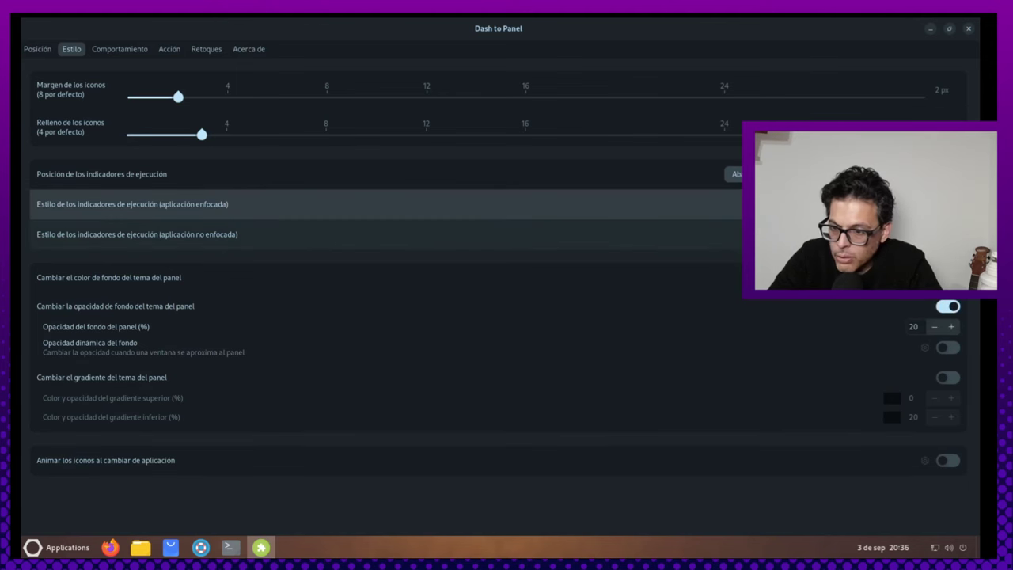
pyautogui.click(934, 234)
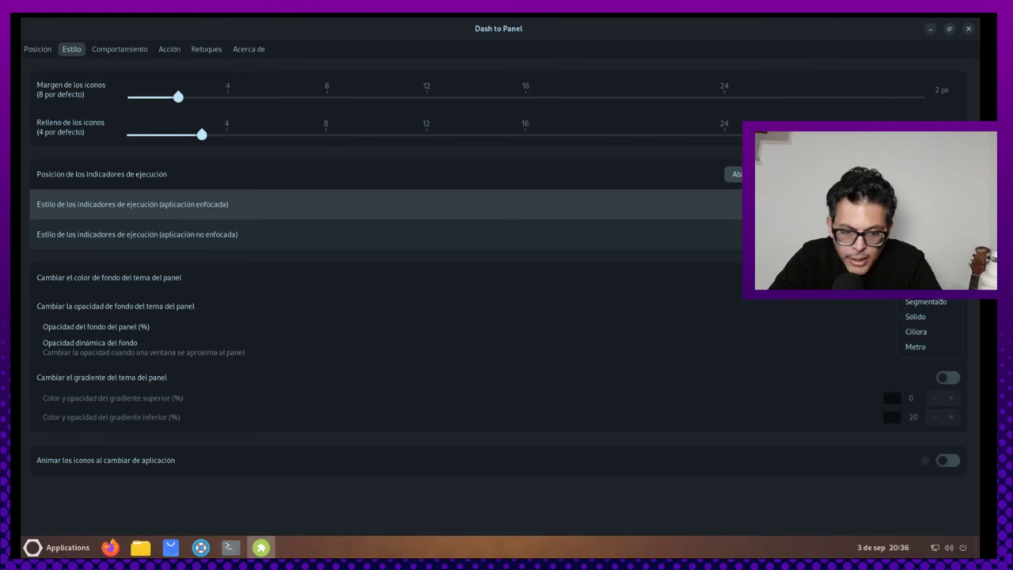
pyautogui.click(731, 299)
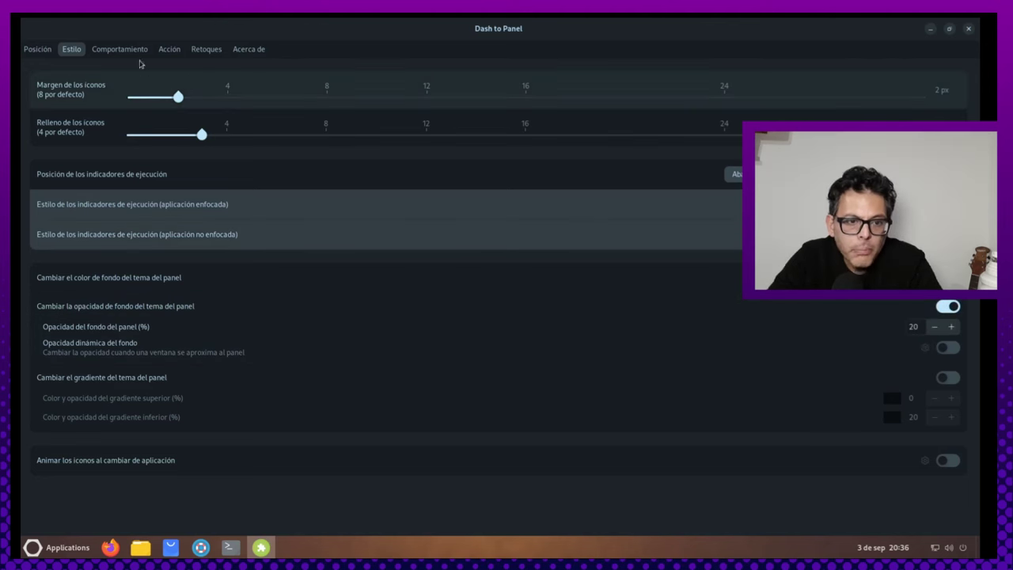
# Browse the behavior, action, fine-tuning and about pages of the Dash to Panel settings
pyautogui.click(123, 50)
pyautogui.click(171, 49)
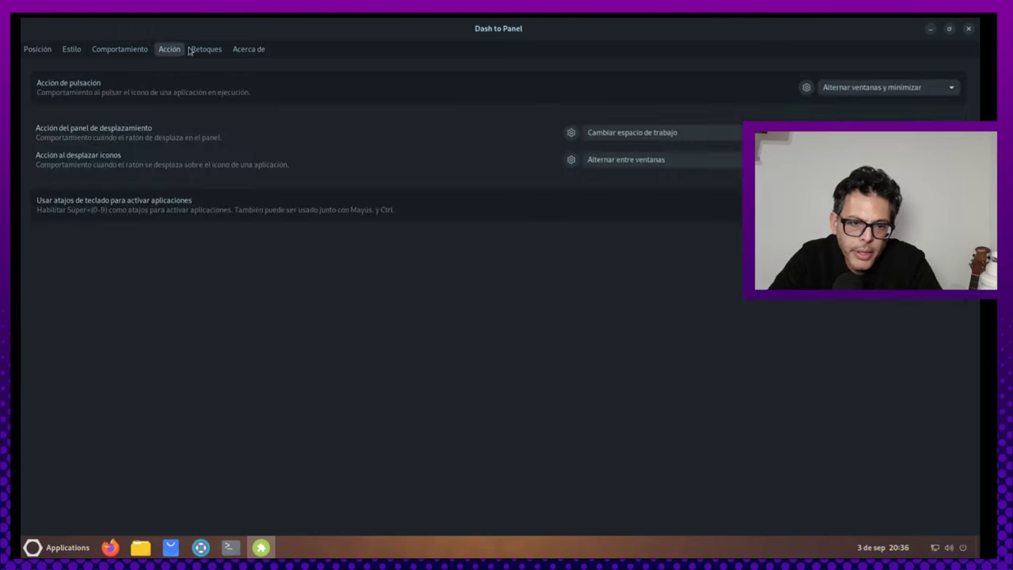
pyautogui.click(206, 49)
pyautogui.click(250, 53)
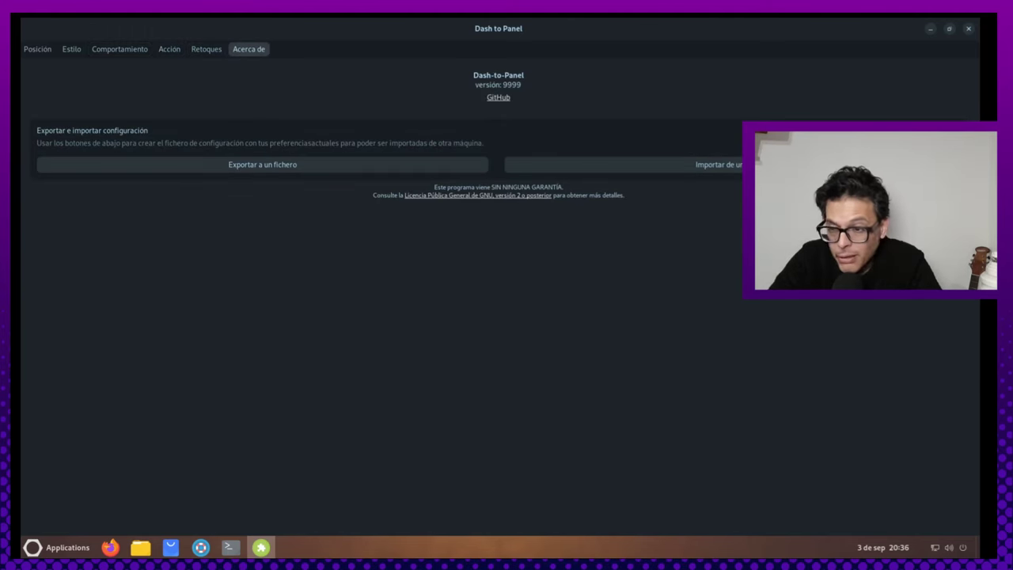
# Close the Dash to Panel settings and briefly check the date and calendar menu
pyautogui.click(971, 31)
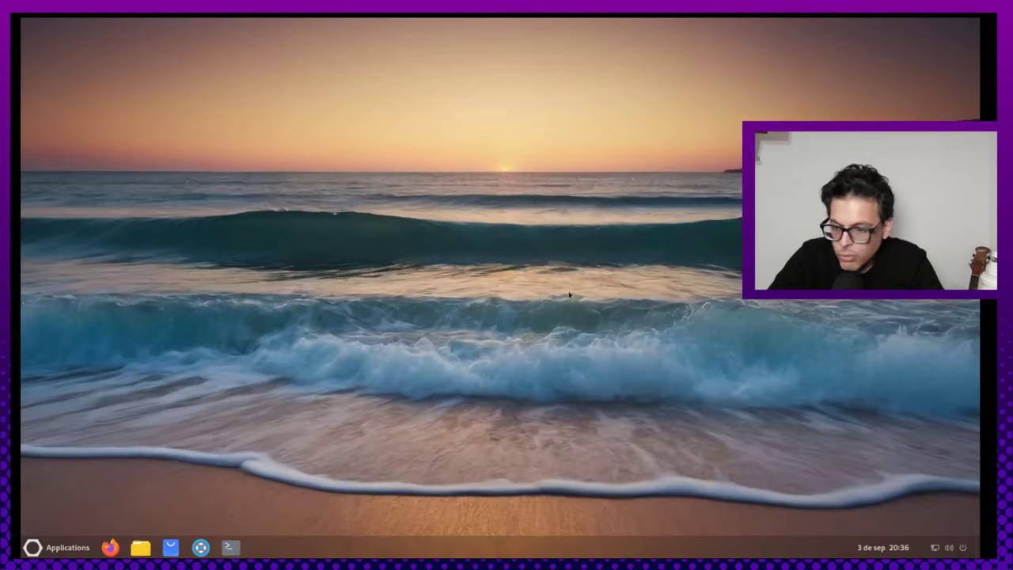
pyautogui.click(883, 547)
pyautogui.click(882, 547)
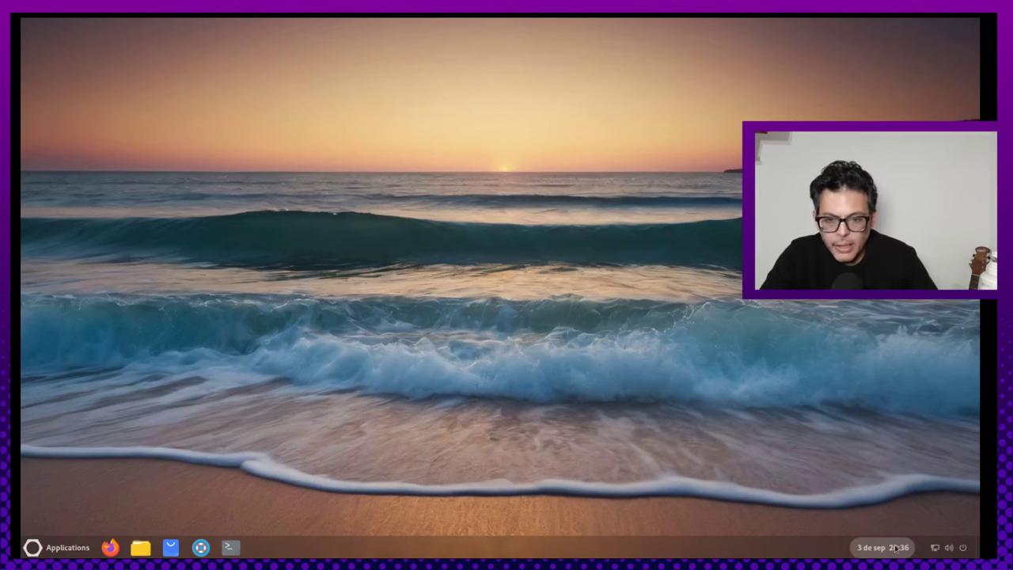